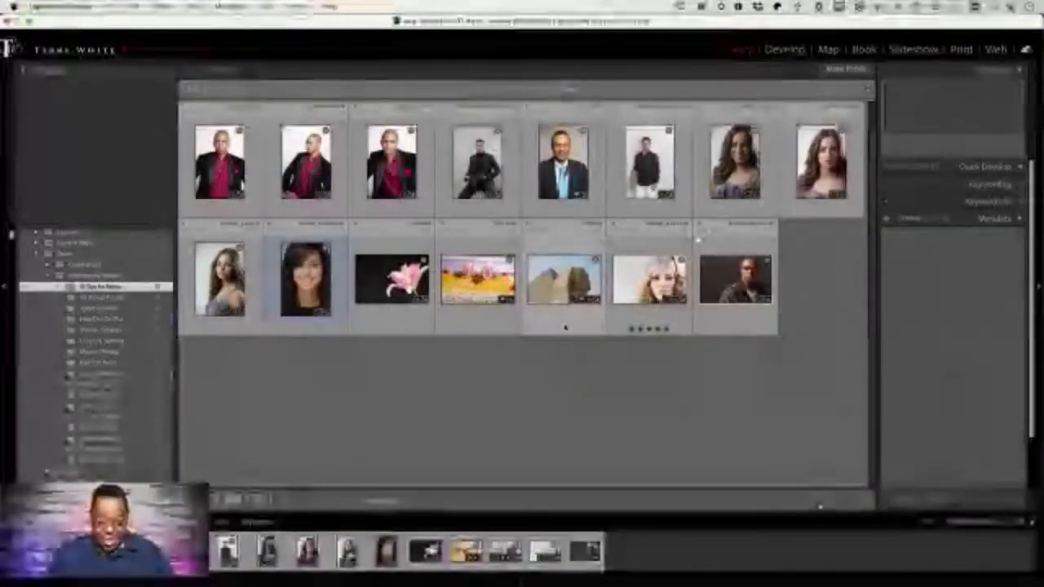
# Open the third portrait of the man in the black jacket for developing and reset its develop settings.
pyautogui.doubleClick(218, 163)
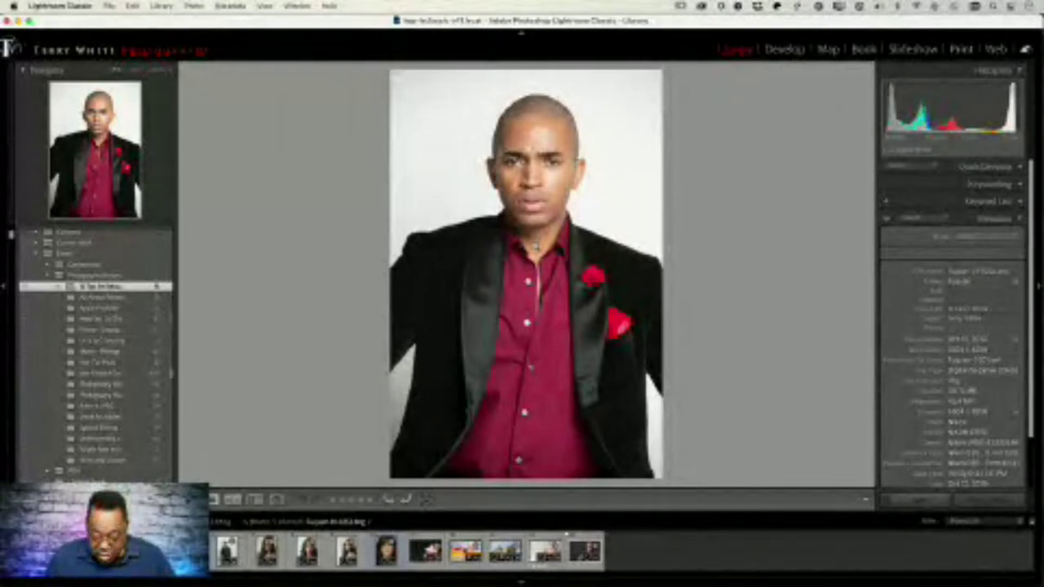
pyautogui.press('Right')
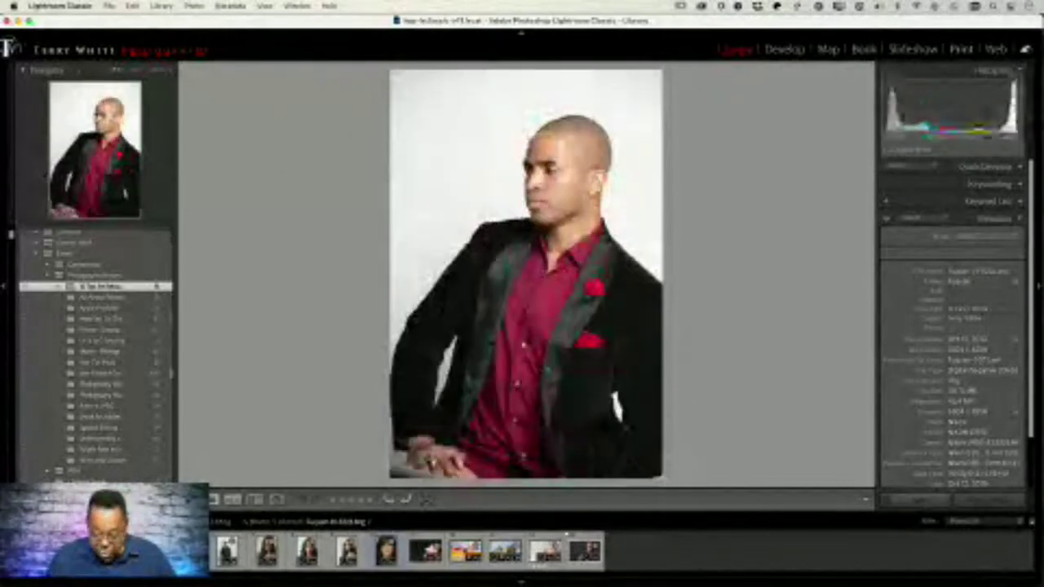
pyautogui.press('Right')
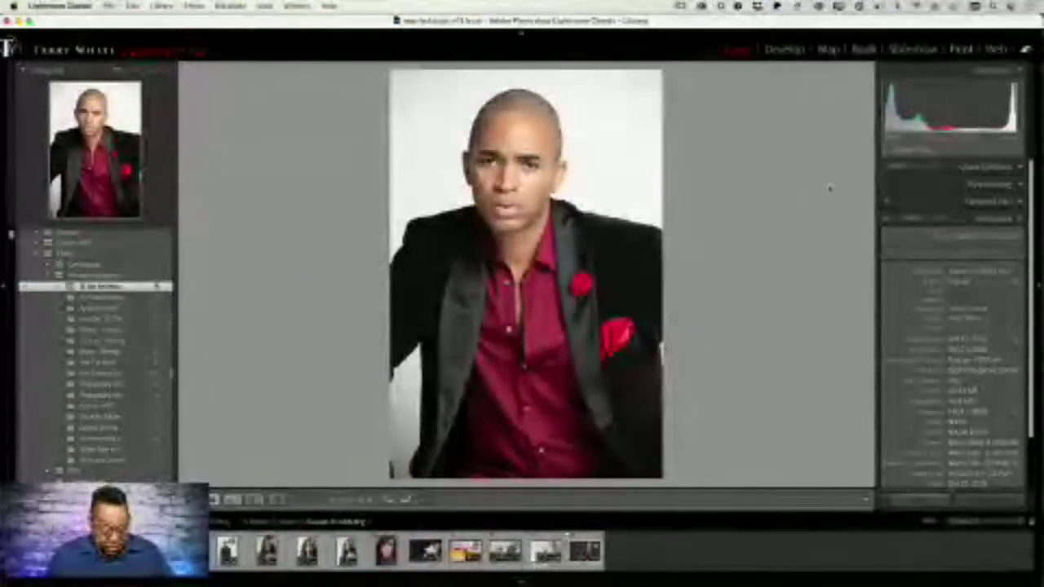
pyautogui.press('d')
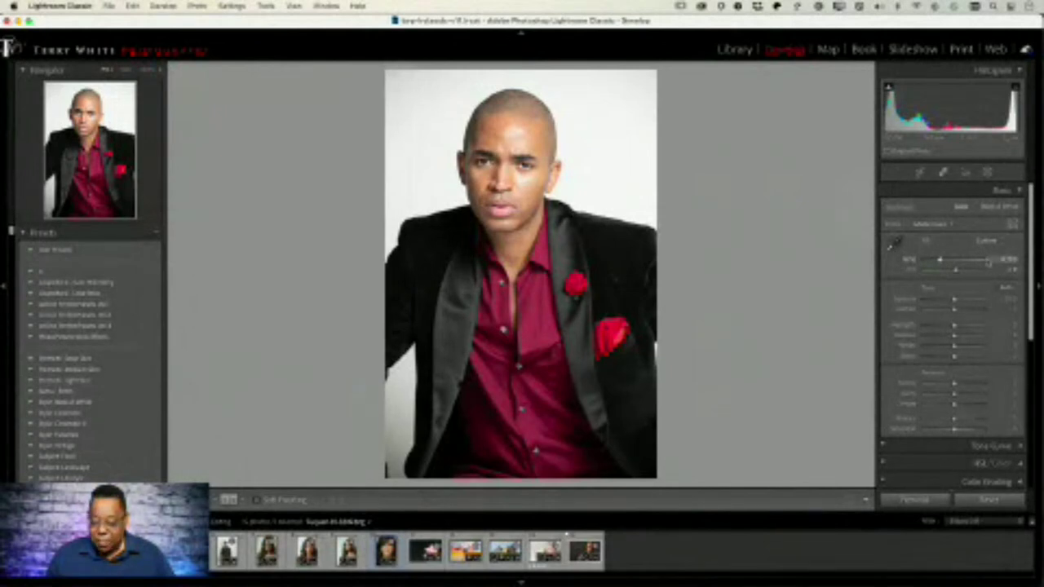
pyautogui.click(986, 498)
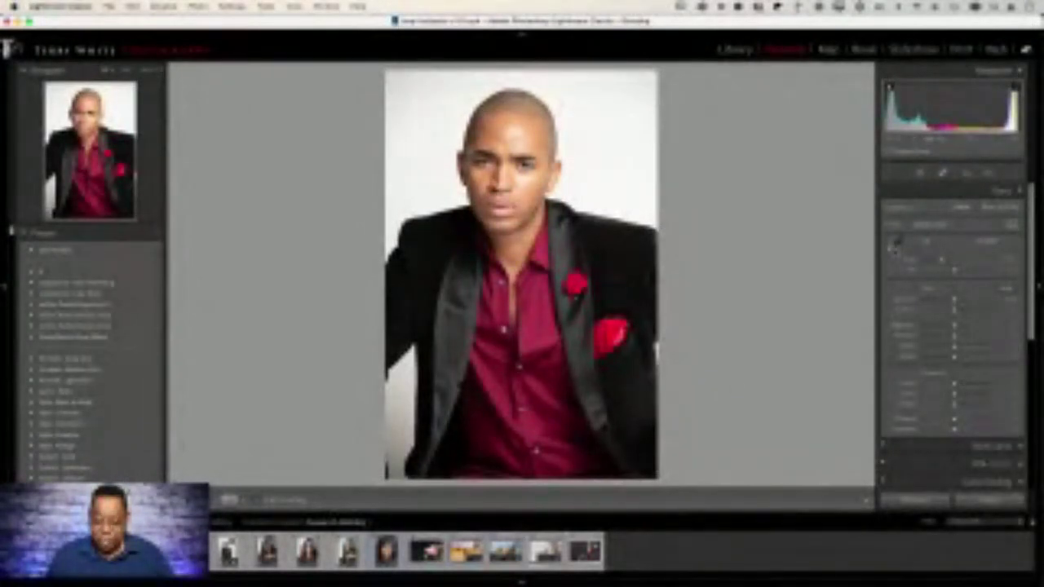
# Try setting the white balance from the light background beneath the arm, inspect the photo up close, and undo the correction.
pyautogui.click(895, 241)
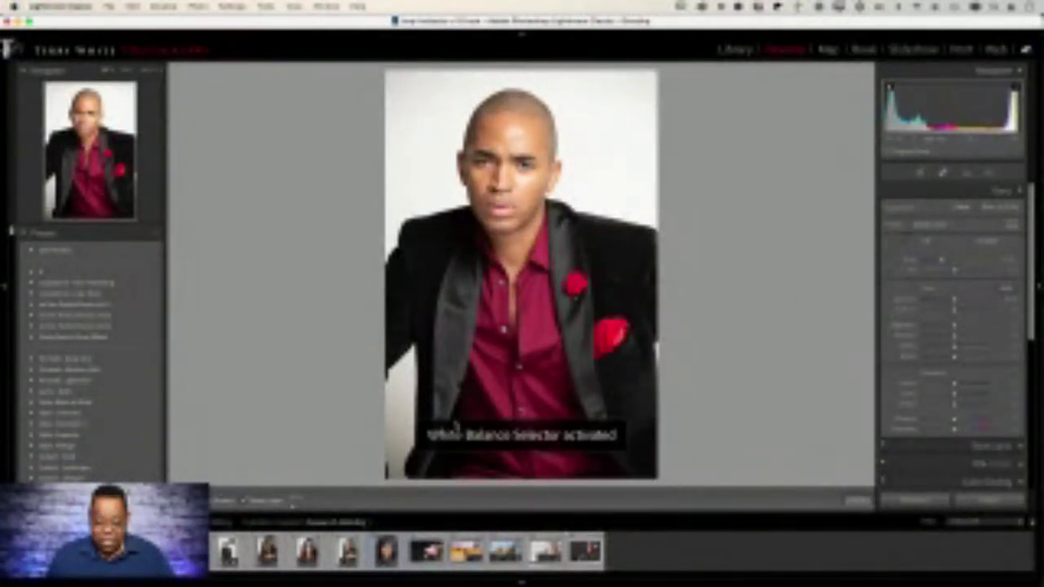
pyautogui.click(408, 410)
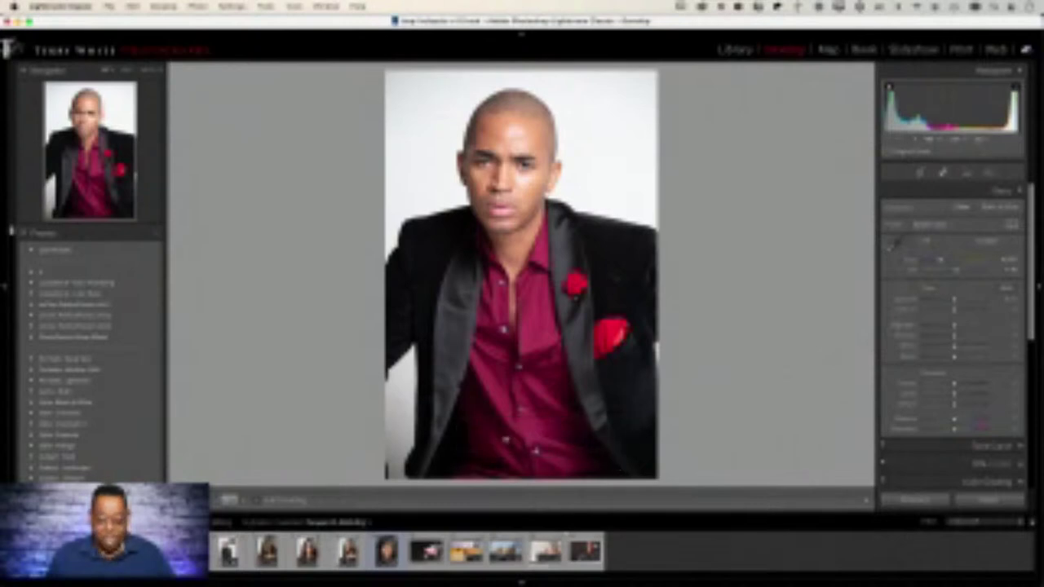
pyautogui.press('z')
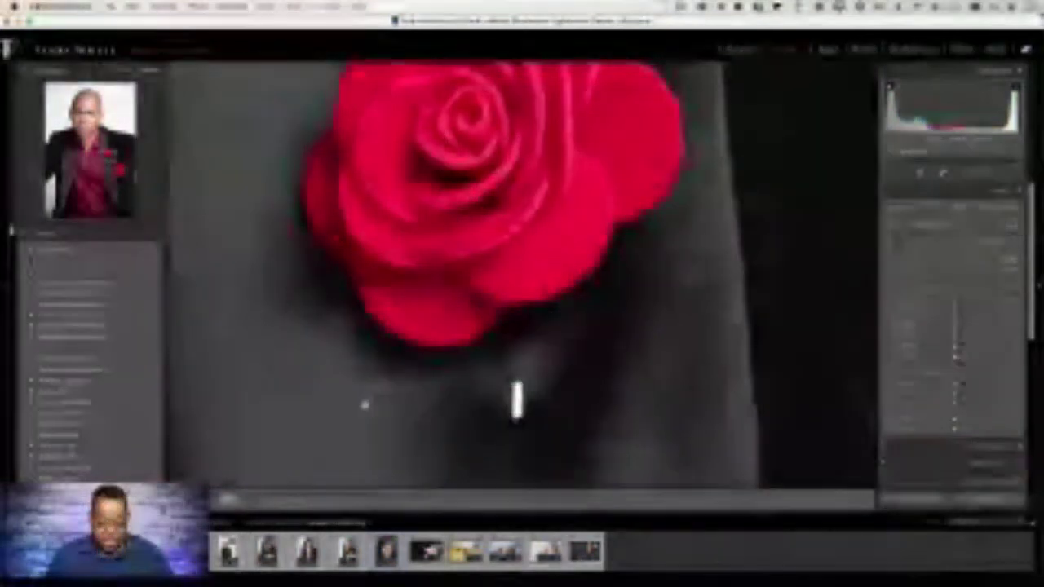
pyautogui.moveTo(365, 403); pyautogui.dragTo(897, 189)
pyautogui.moveTo(269, 389); pyautogui.dragTo(852, 245)
pyautogui.moveTo(545, 324); pyautogui.dragTo(875, 363)
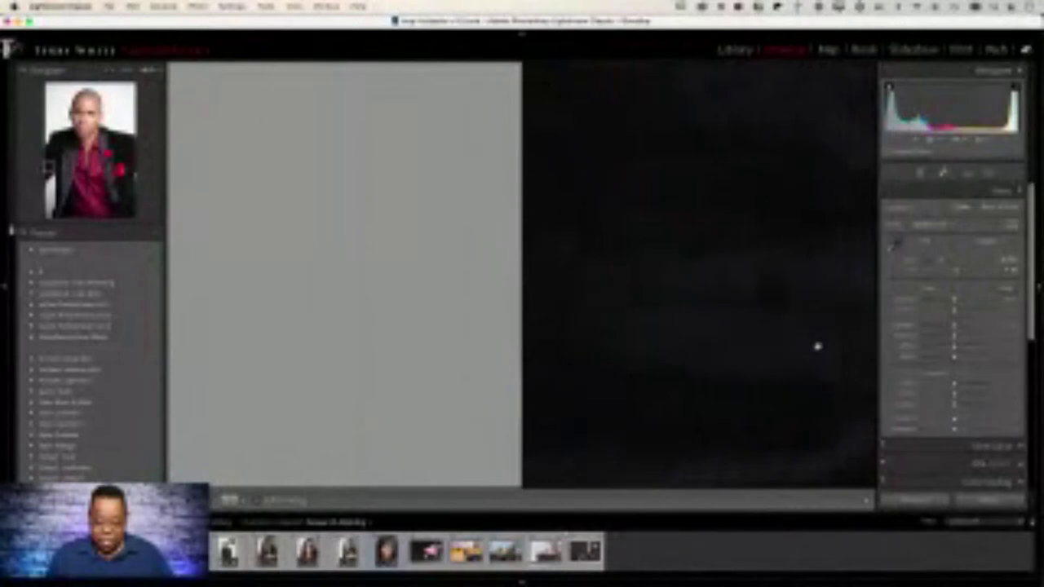
pyautogui.moveTo(816, 345); pyautogui.dragTo(816, 306)
pyautogui.click(506, 299)
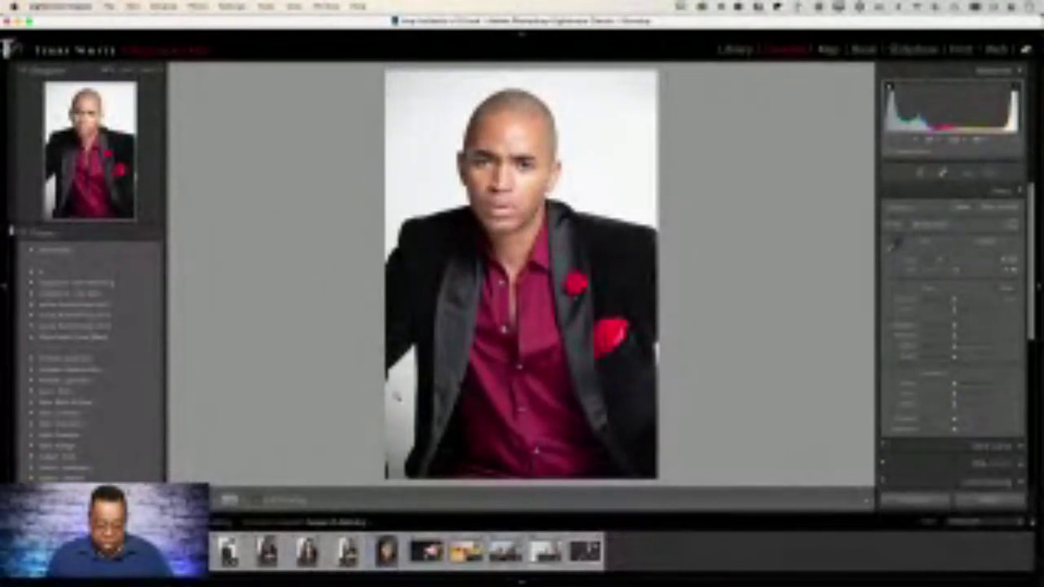
pyautogui.moveTo(440, 330); pyautogui.dragTo(385, 481)
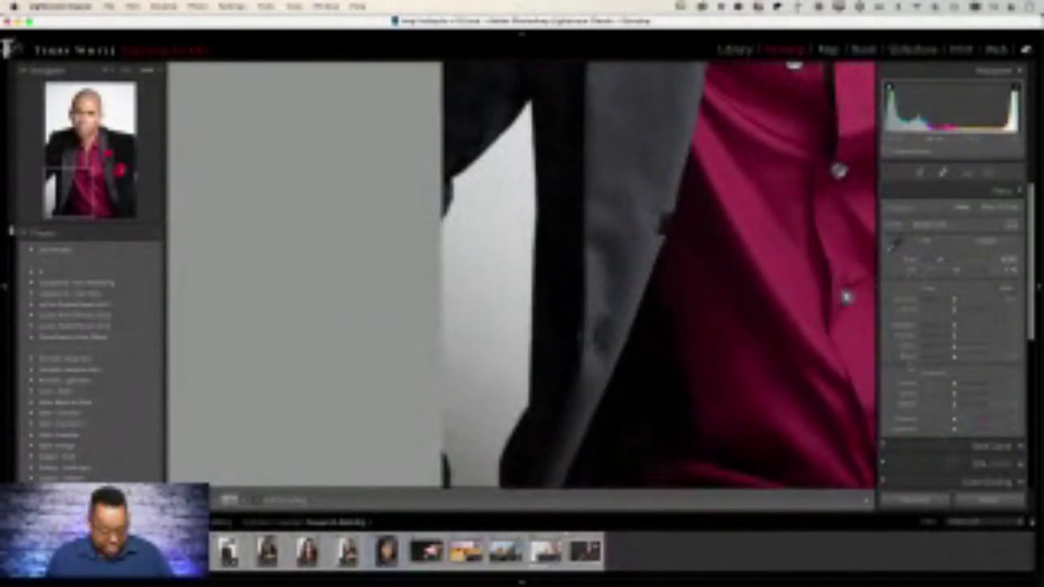
pyautogui.press('super+z')
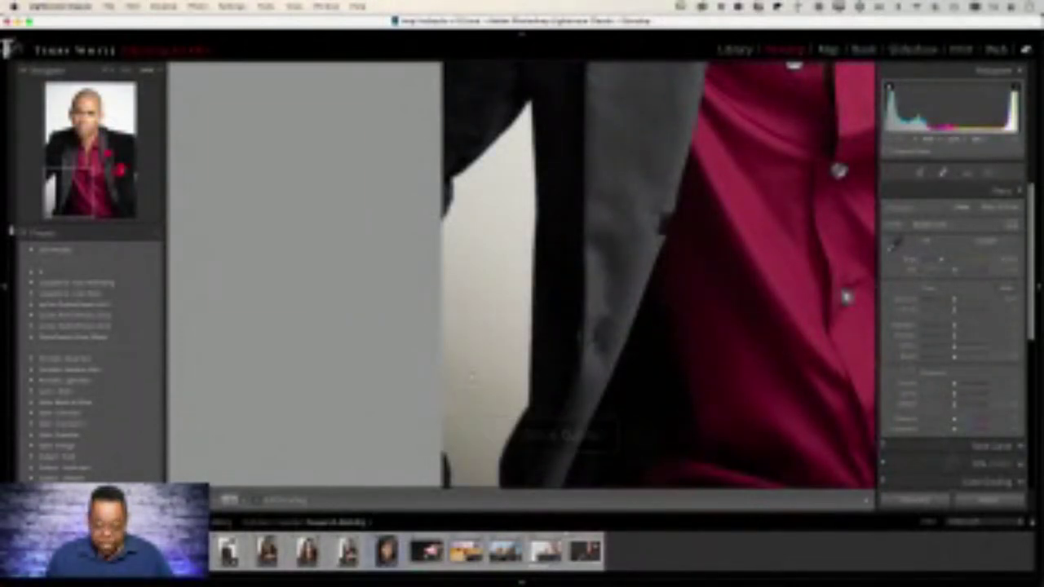
# Set the white balance by sampling the light background beneath the arm, and change the profile to Adobe Portrait.
pyautogui.click(894, 244)
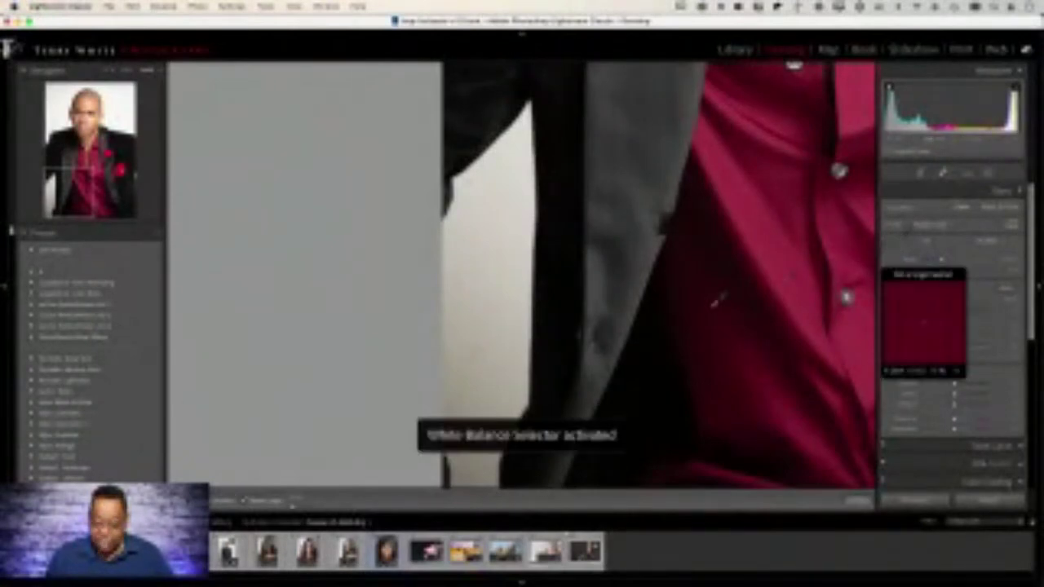
pyautogui.click(478, 349)
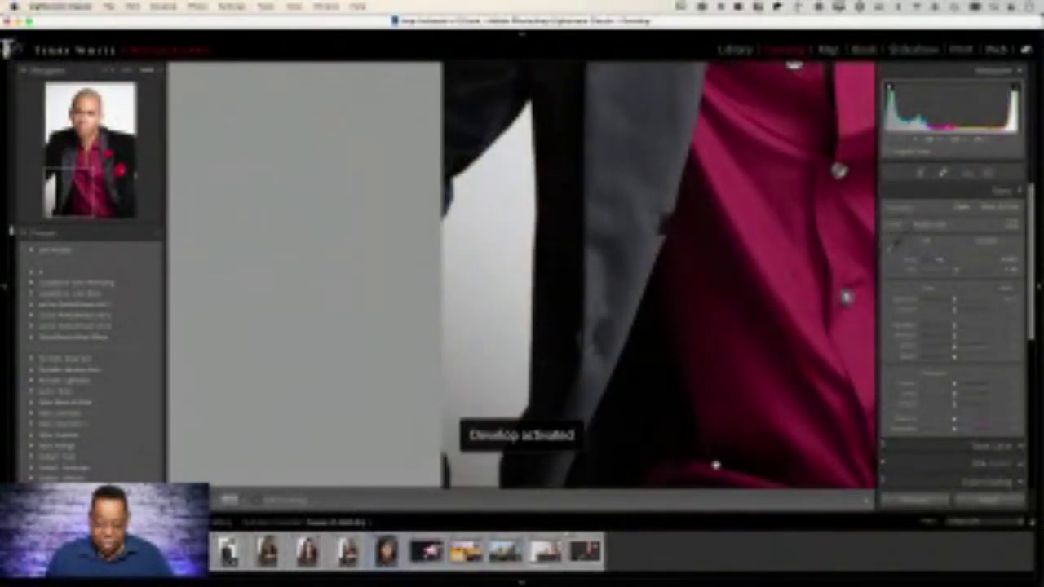
pyautogui.click(545, 386)
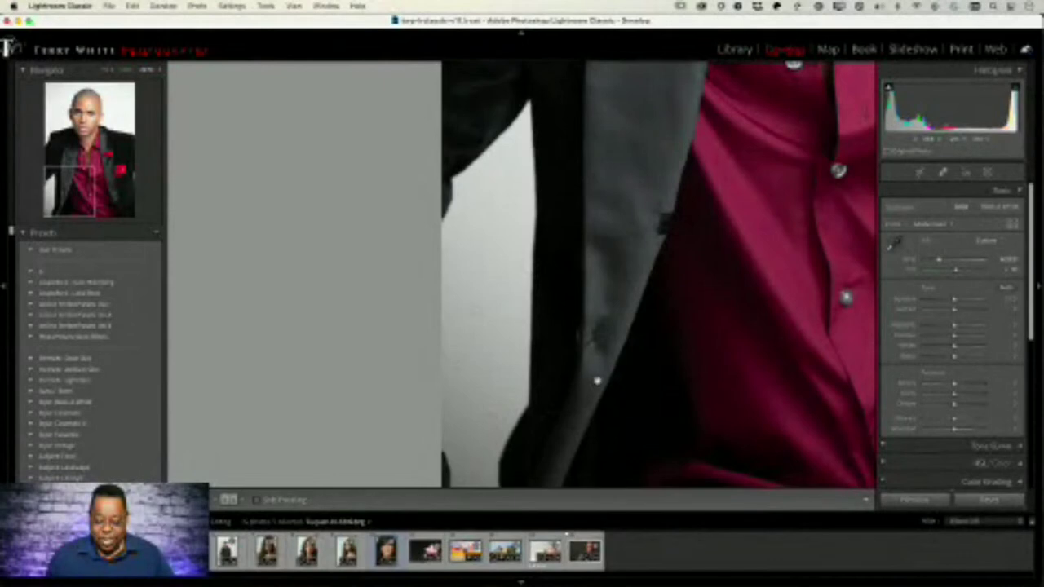
pyautogui.click(598, 380)
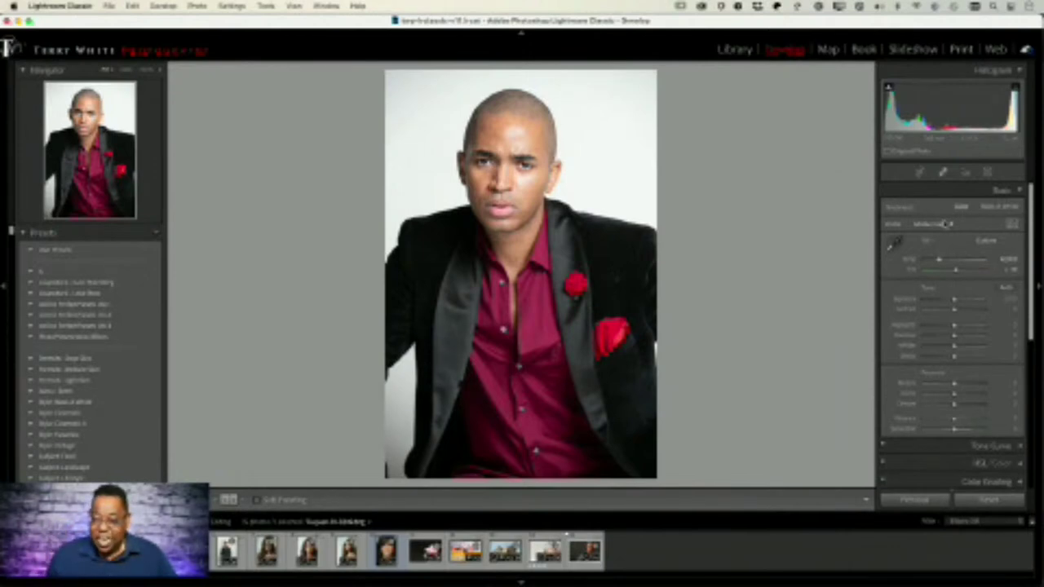
pyautogui.click(944, 231)
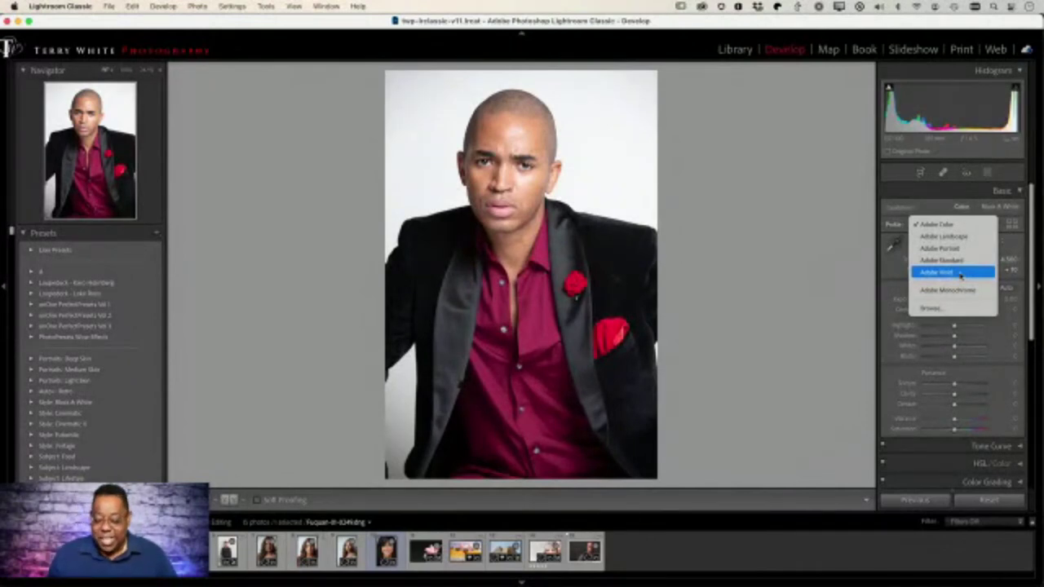
pyautogui.click(966, 249)
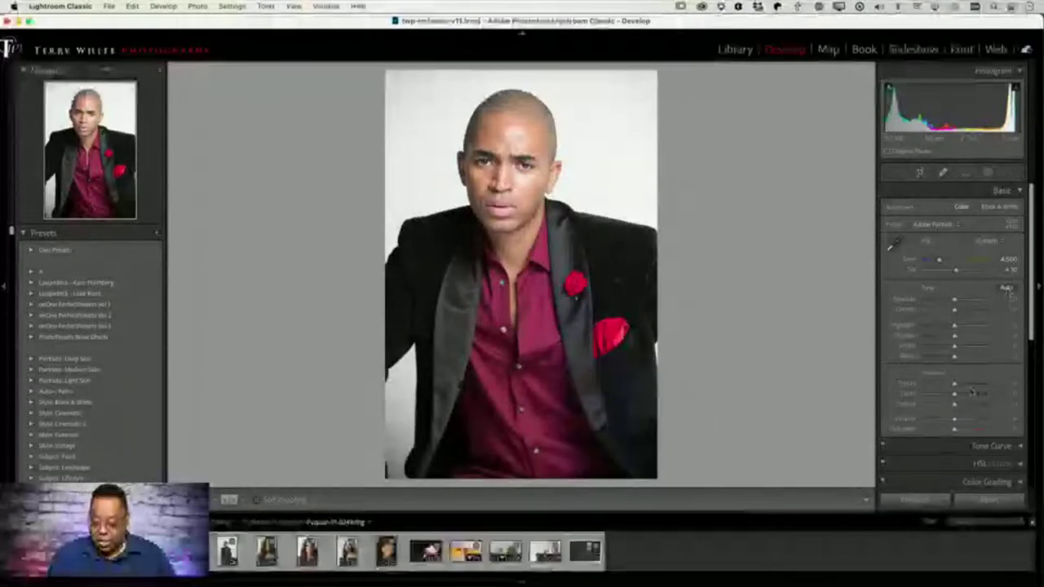
# Enable the lens profile corrections for the portrait, switching them off and on to compare the effect.
pyautogui.scroll(-5, 972, 392)
pyautogui.scroll(-4, 972, 391)
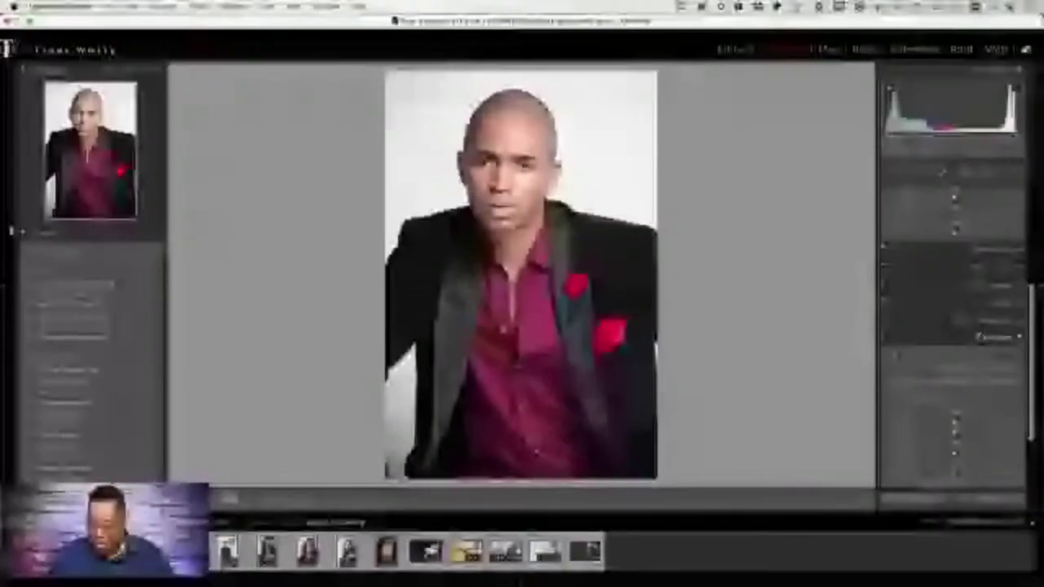
pyautogui.click(1014, 341)
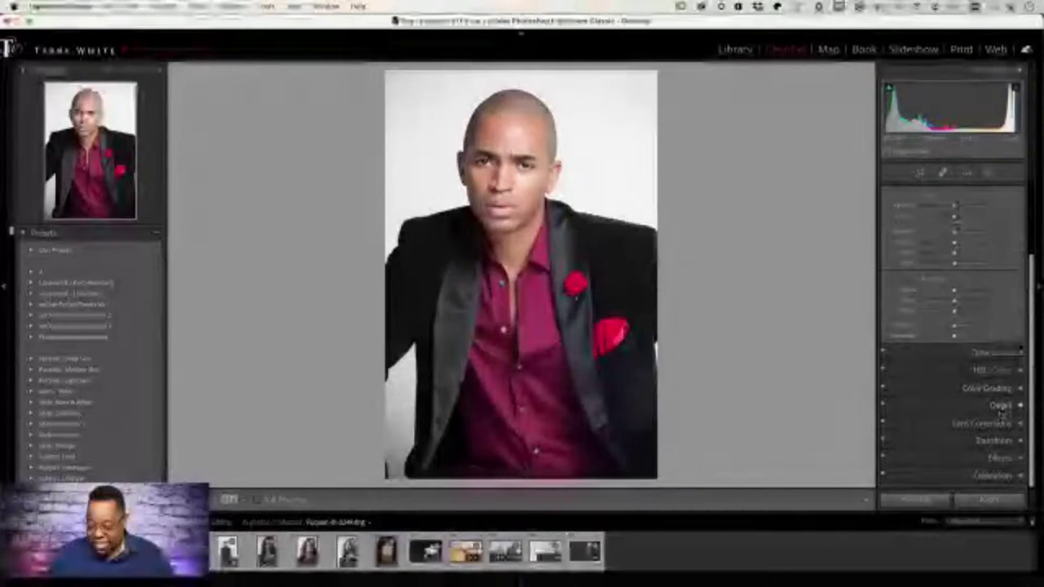
pyautogui.click(1018, 423)
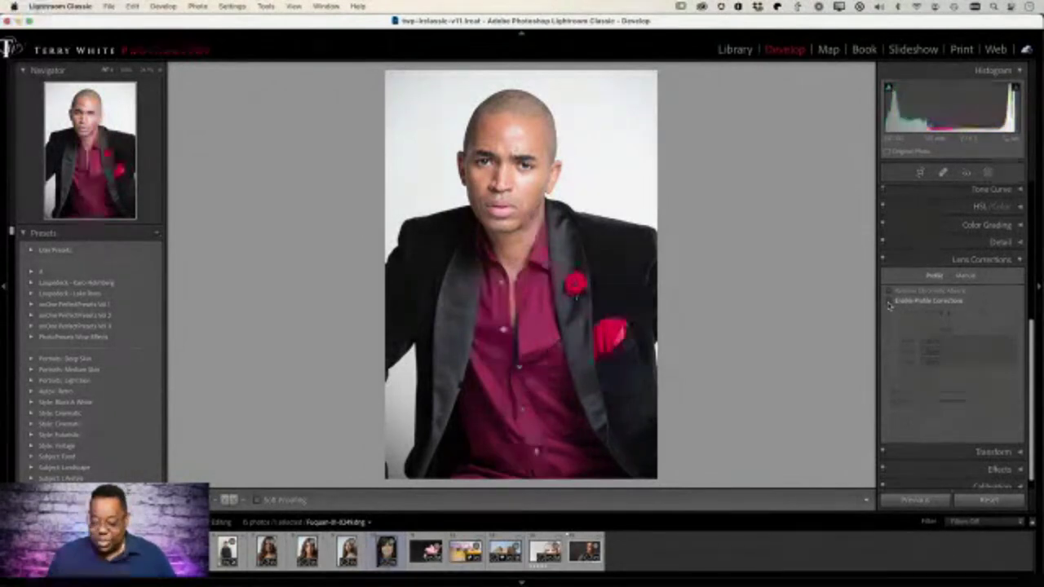
pyautogui.click(890, 302)
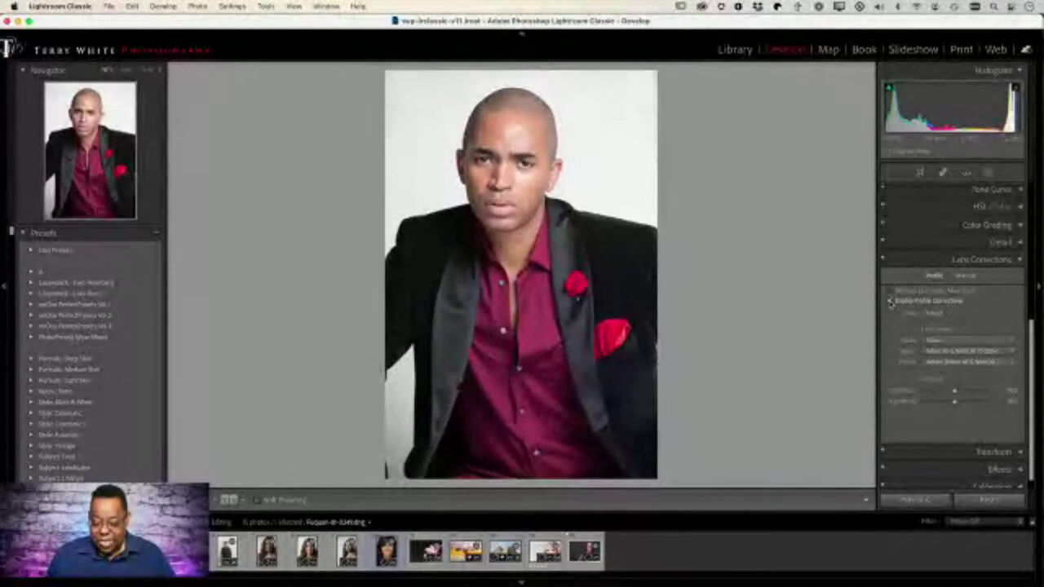
pyautogui.click(891, 302)
pyautogui.click(891, 302)
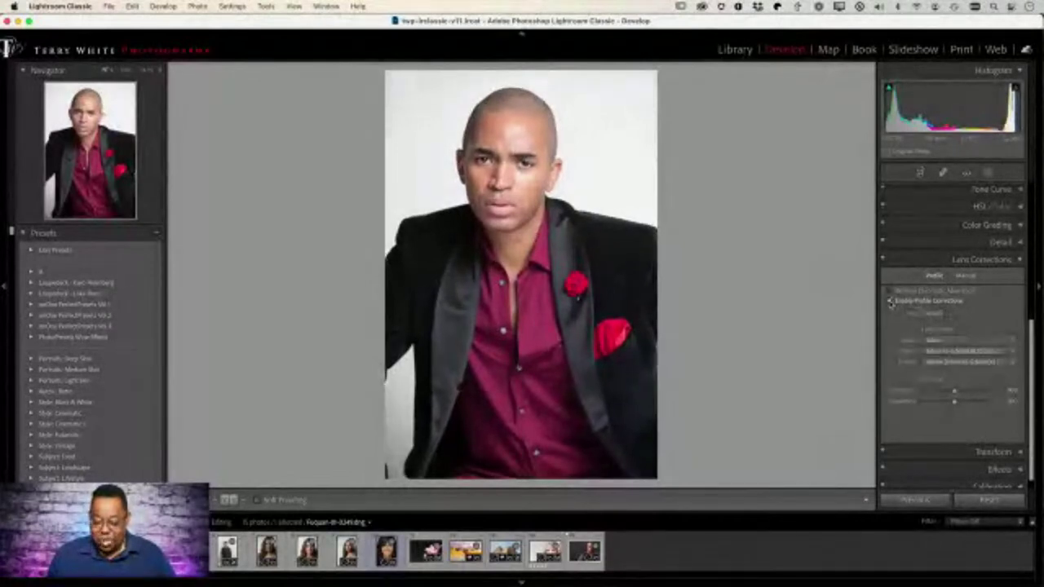
pyautogui.click(891, 302)
pyautogui.click(891, 302)
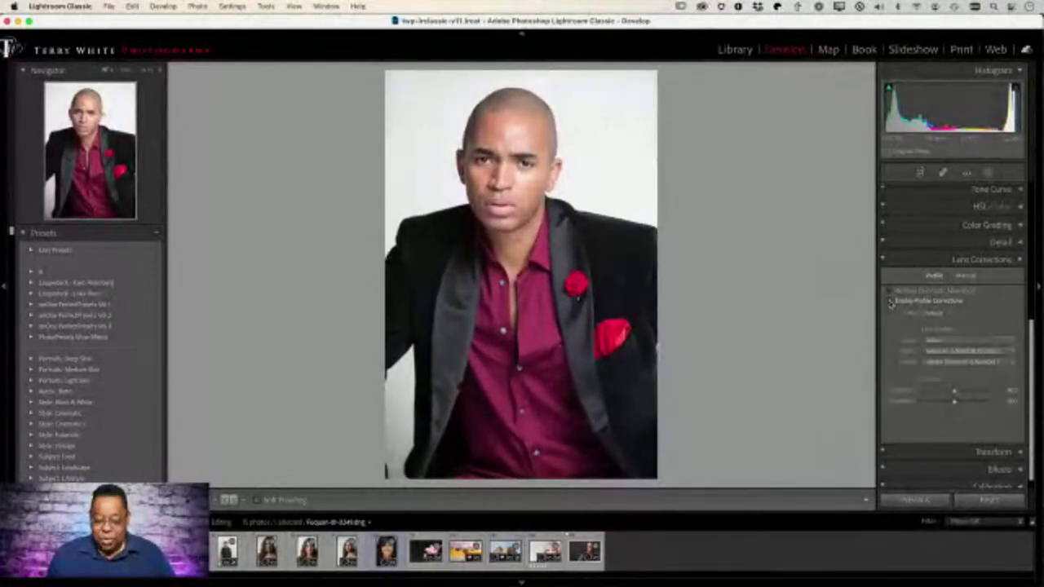
pyautogui.click(891, 302)
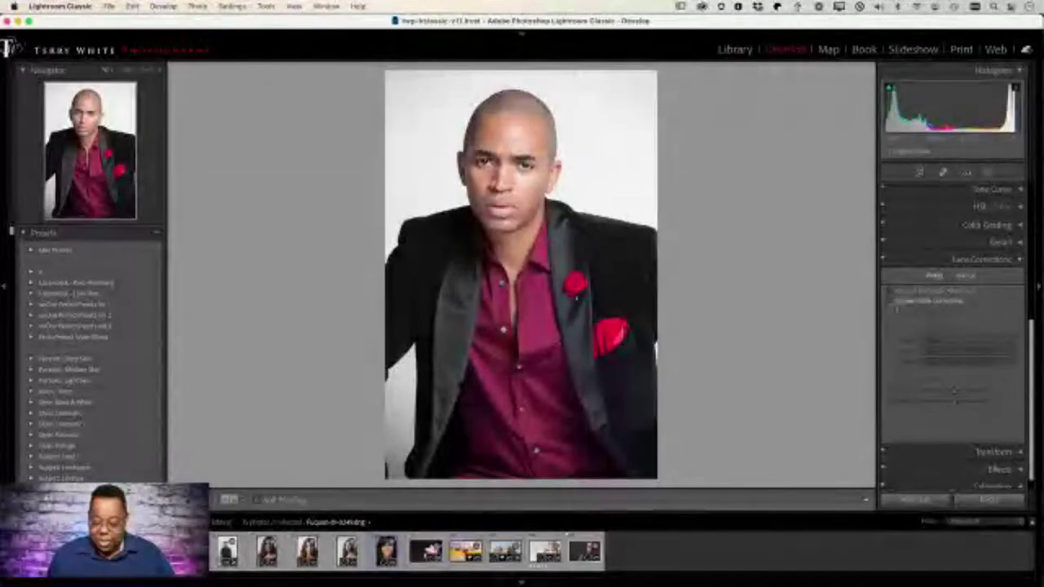
pyautogui.click(891, 301)
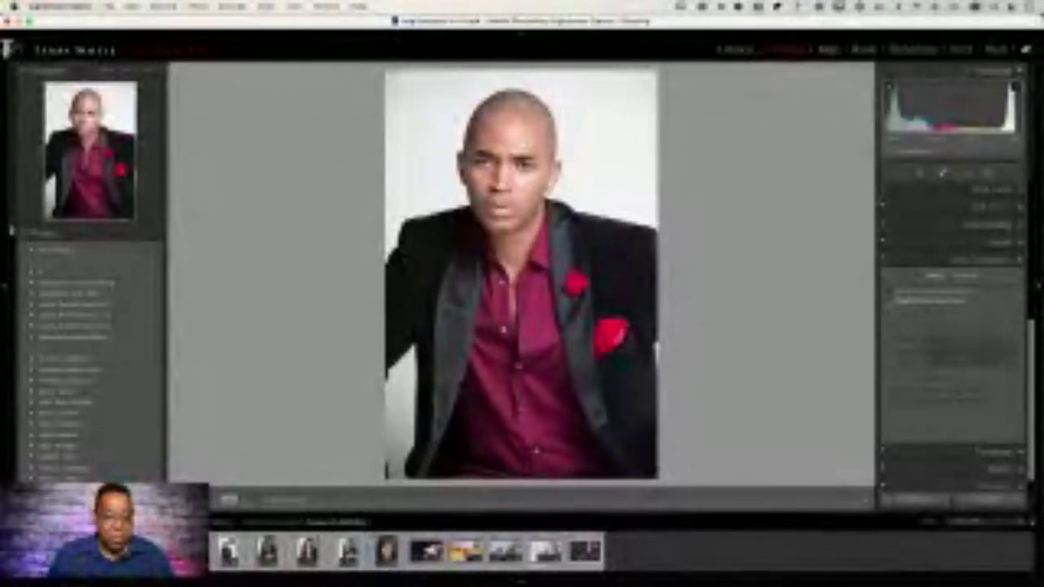
pyautogui.click(890, 303)
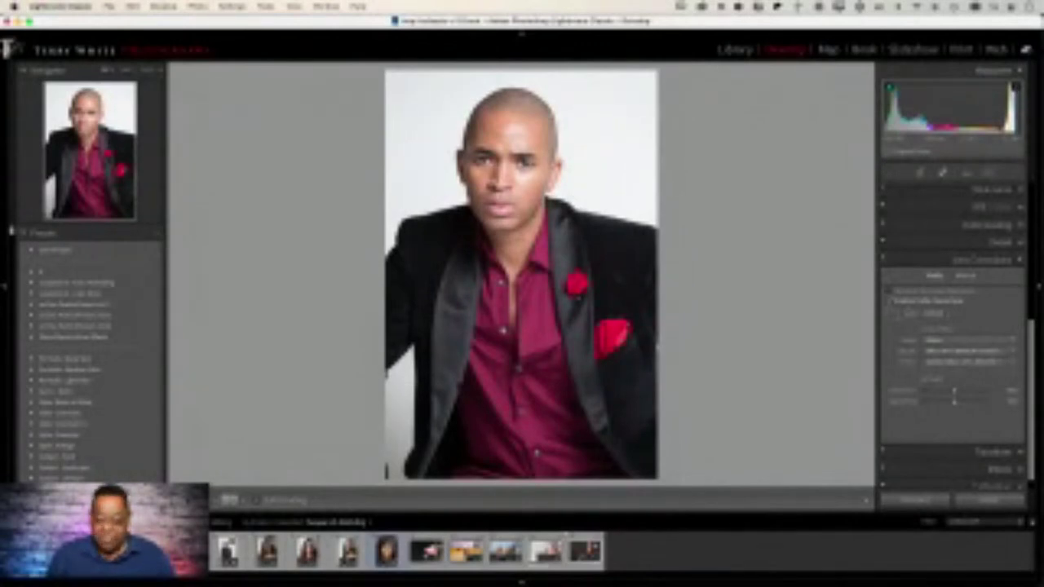
# Apply Auto tone to the portrait, compare it with the unadjusted version, and reduce the Shadows amount.
pyautogui.scroll(6, 949, 296)
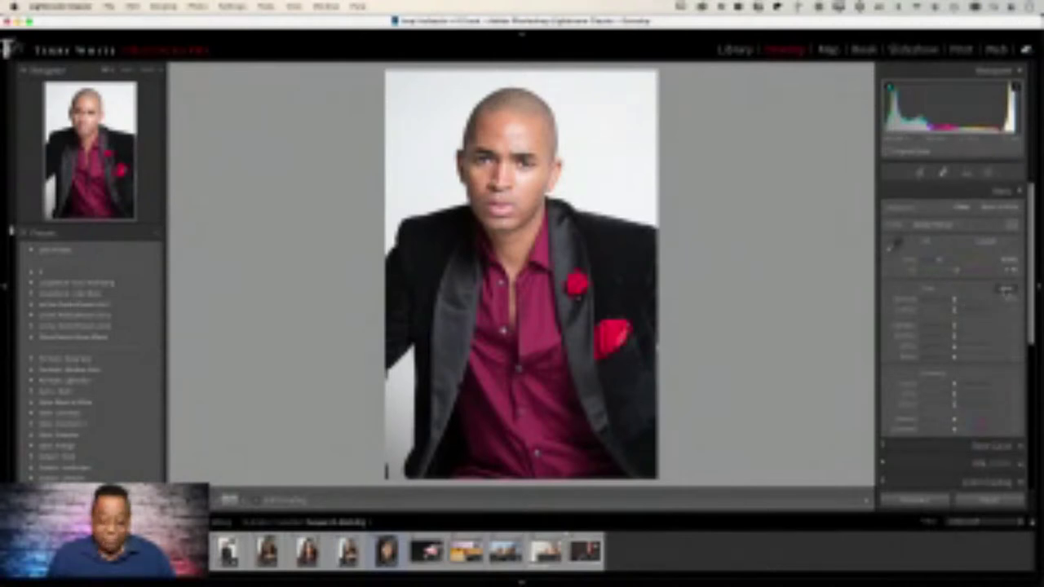
pyautogui.click(1006, 290)
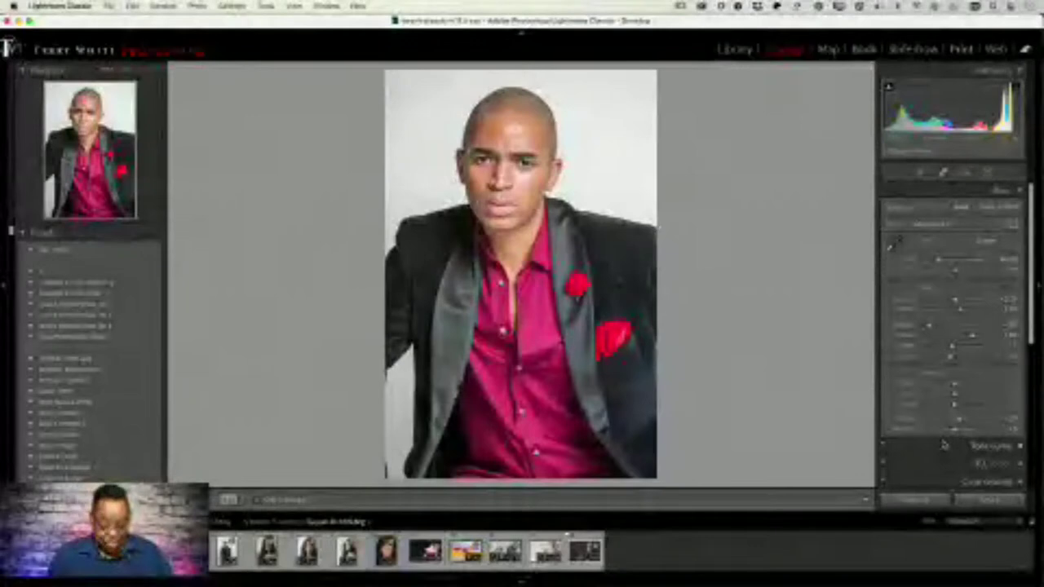
pyautogui.press('super+z')
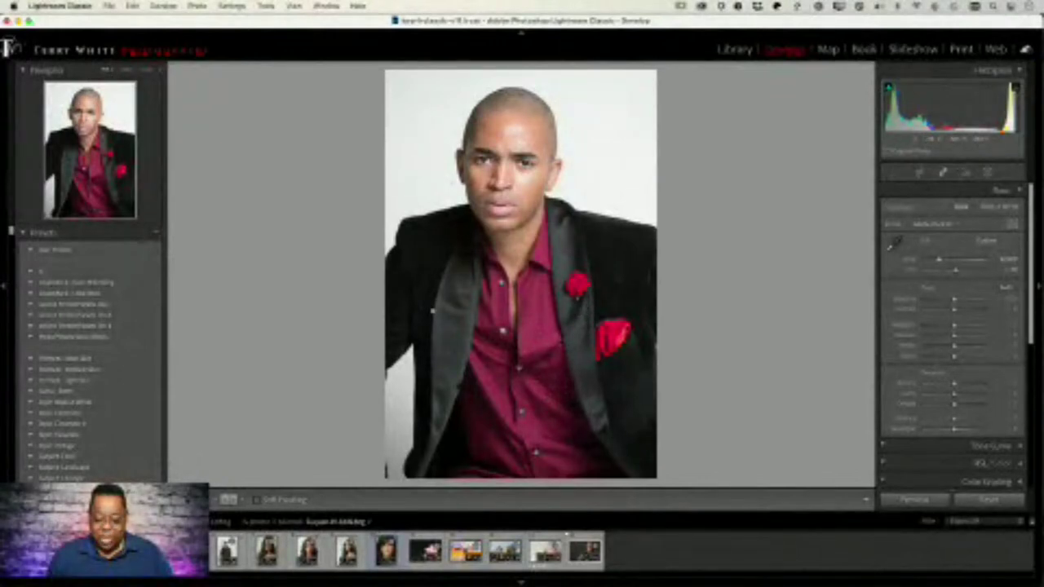
pyautogui.click(1006, 290)
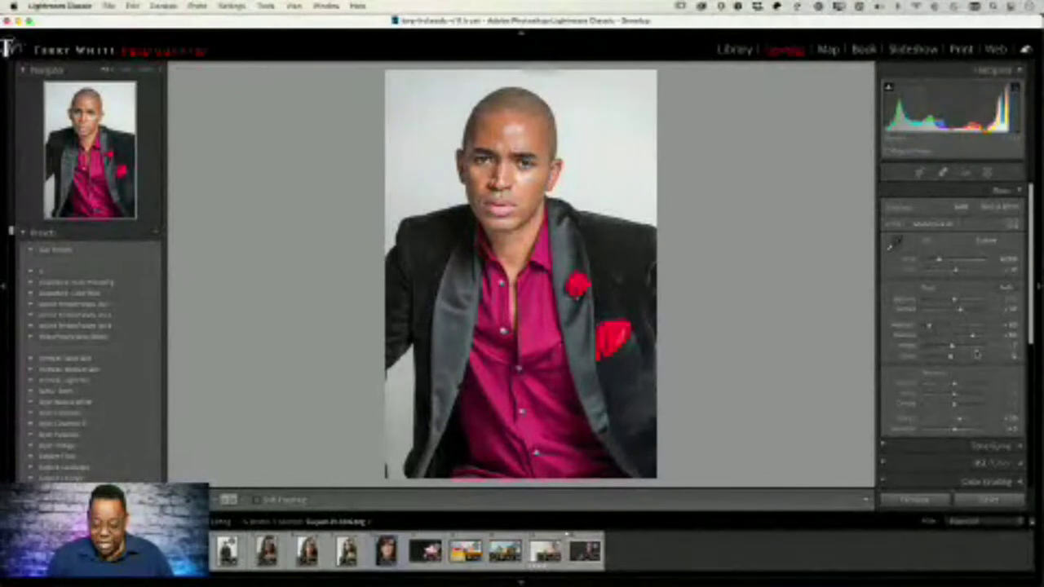
pyautogui.moveTo(972, 336); pyautogui.dragTo(962, 335)
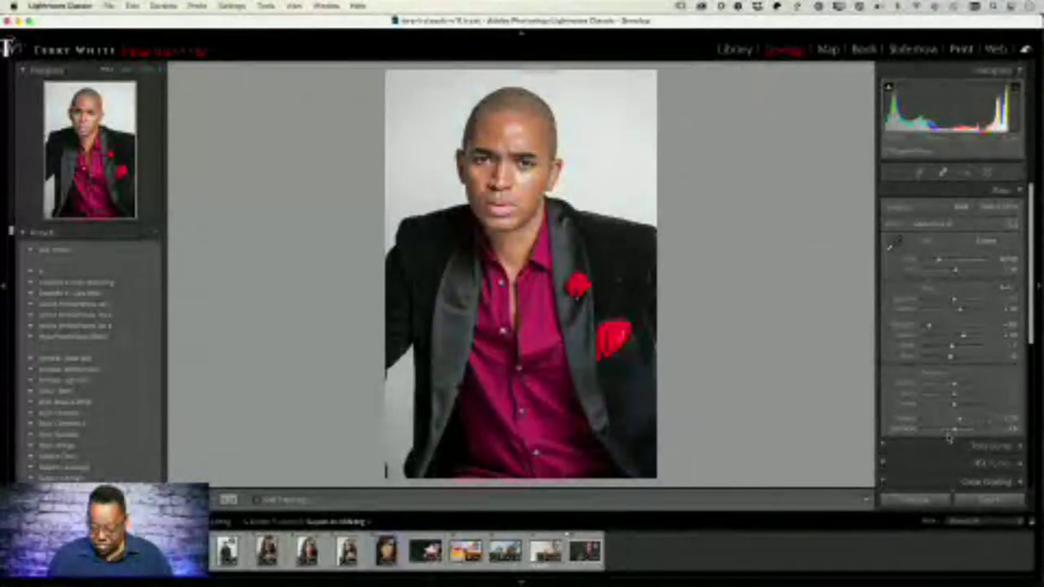
# Adjust the portrait's saturation, try a strong vibrance boost, and bring the vibrance back down.
pyautogui.moveTo(953, 430); pyautogui.dragTo(958, 429)
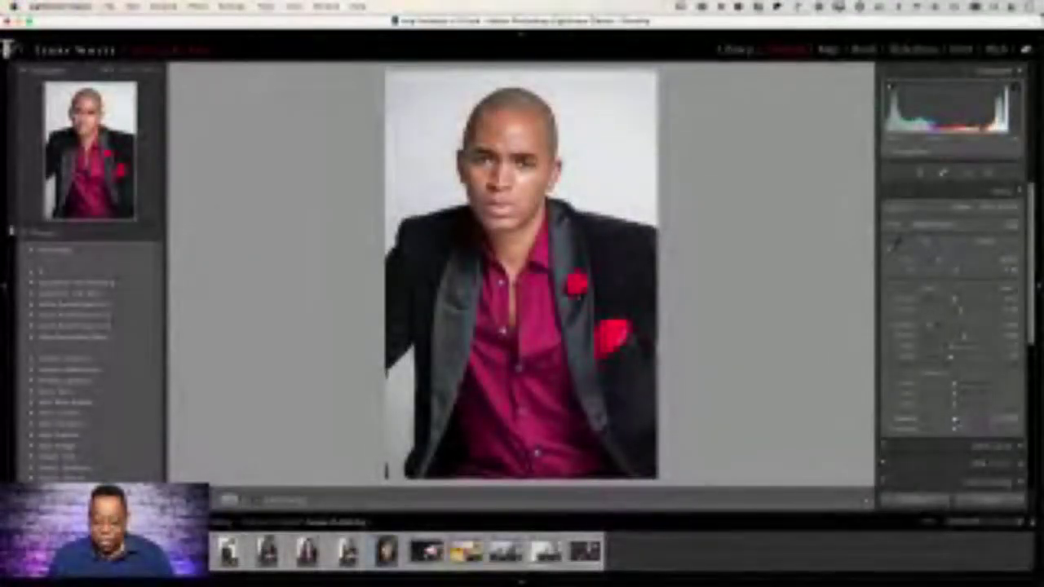
pyautogui.moveTo(955, 420); pyautogui.dragTo(983, 420)
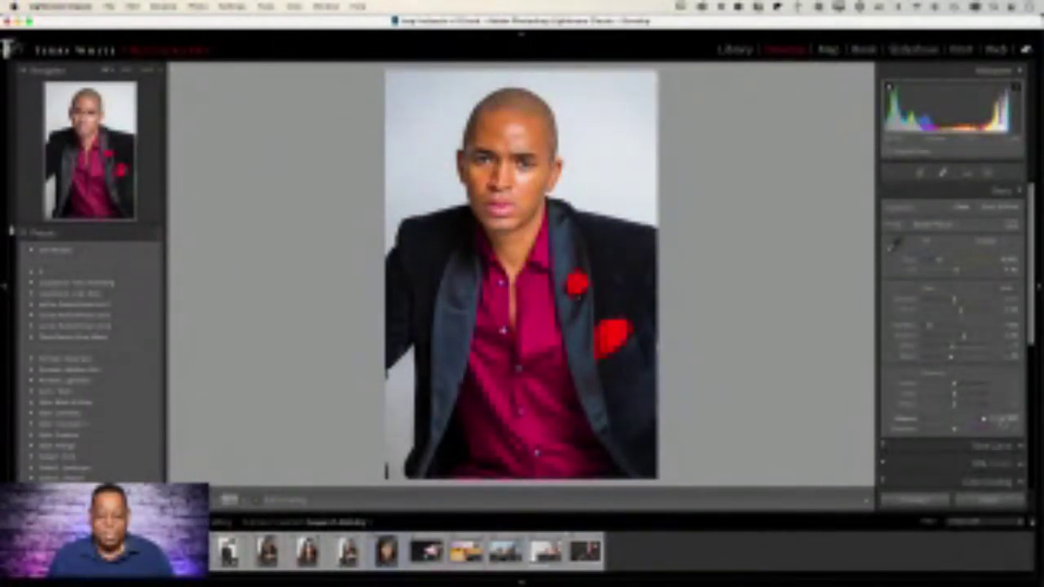
pyautogui.moveTo(984, 420); pyautogui.dragTo(965, 421)
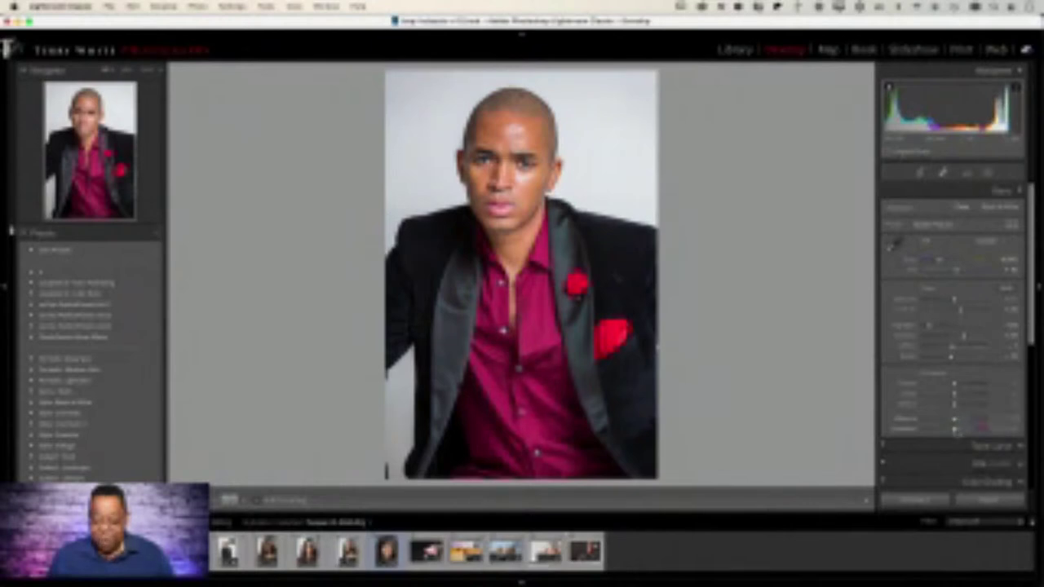
# Try stronger saturation on the portrait, reset the saturation, and set Vibrance to +27.
pyautogui.moveTo(955, 430); pyautogui.dragTo(961, 431)
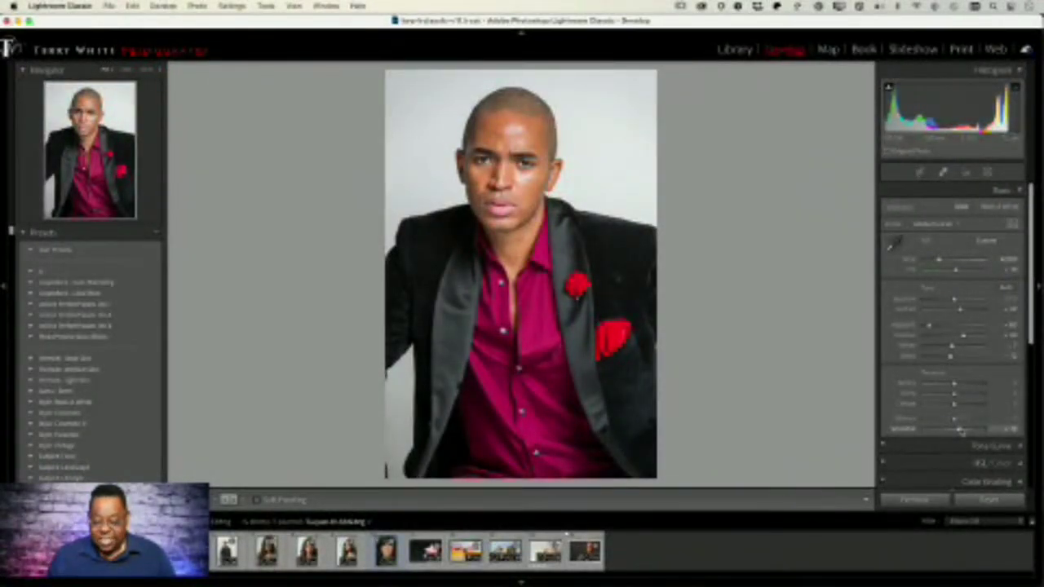
pyautogui.moveTo(961, 430); pyautogui.dragTo(973, 431)
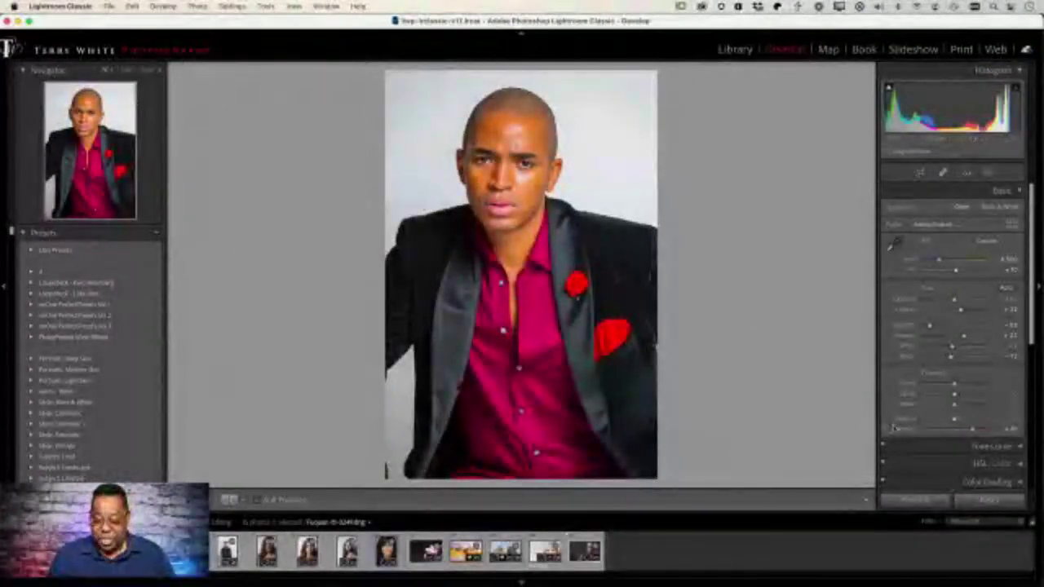
pyautogui.doubleClick(972, 429)
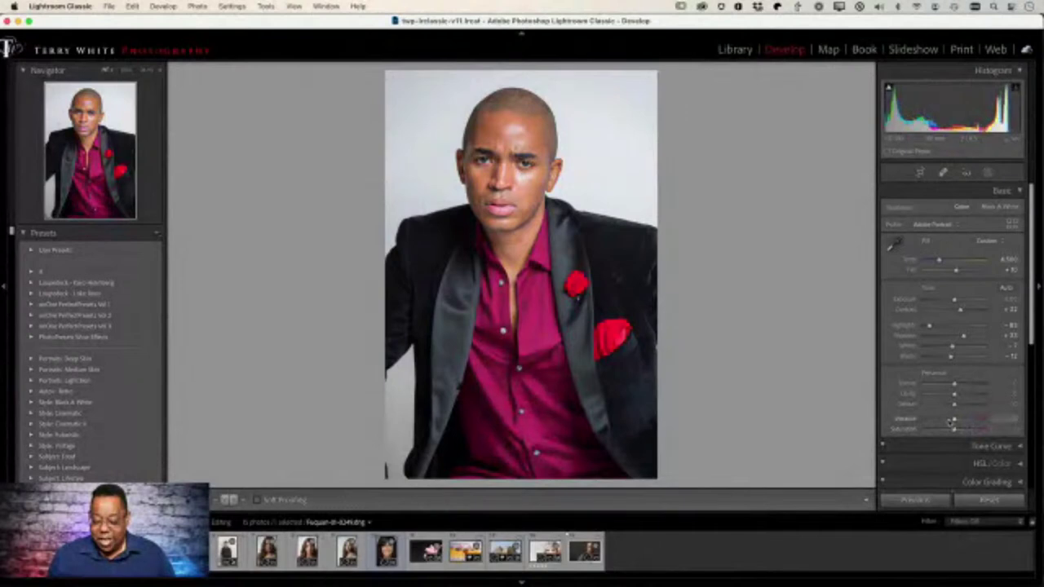
pyautogui.moveTo(957, 421); pyautogui.dragTo(964, 420)
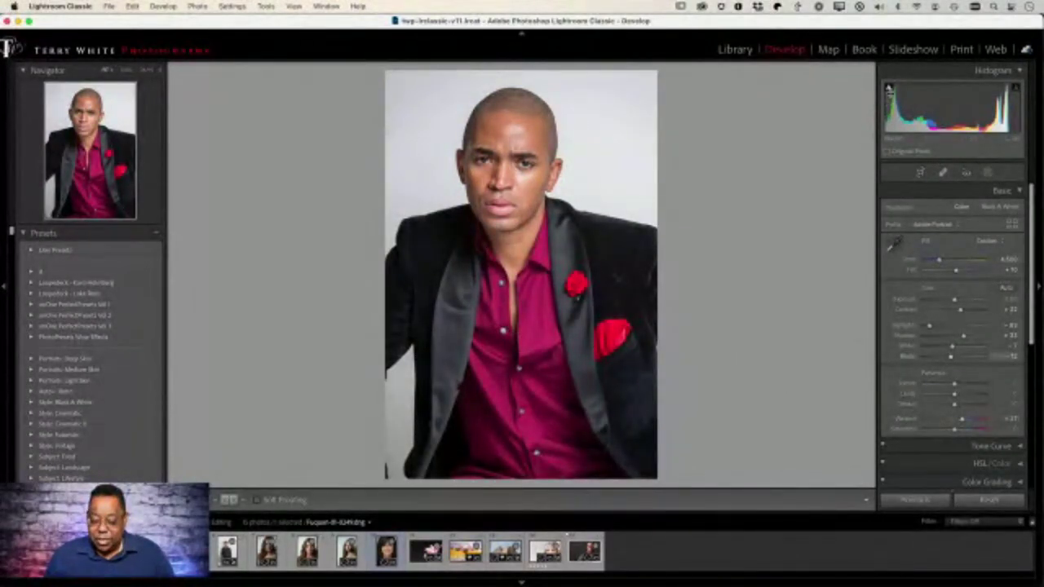
# Check the portrait's shadow clipping overlay, turning it on and off, and reset the Blacks amount to its default.
pyautogui.moveTo(891, 93)
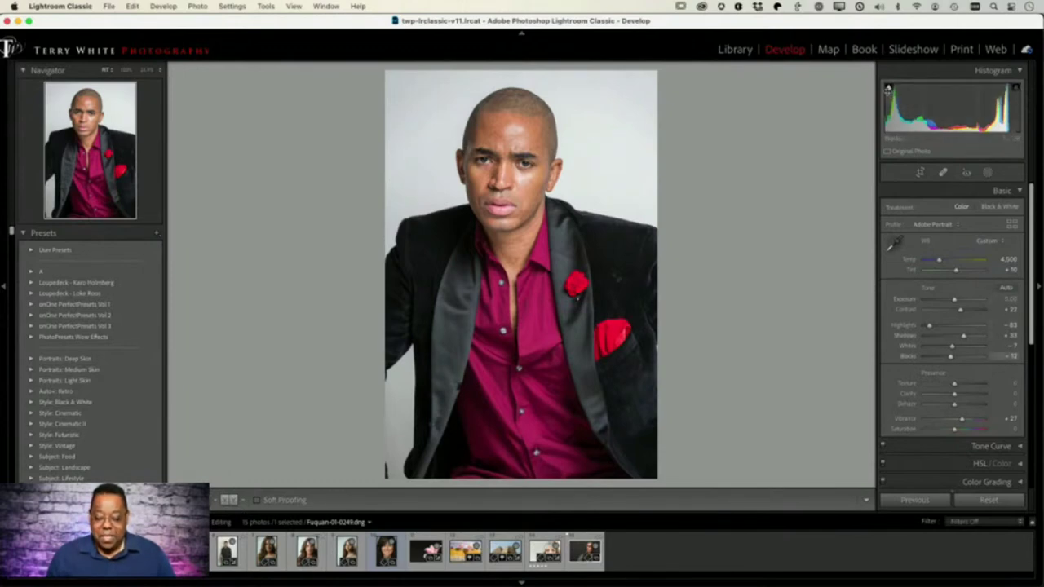
pyautogui.click(888, 90)
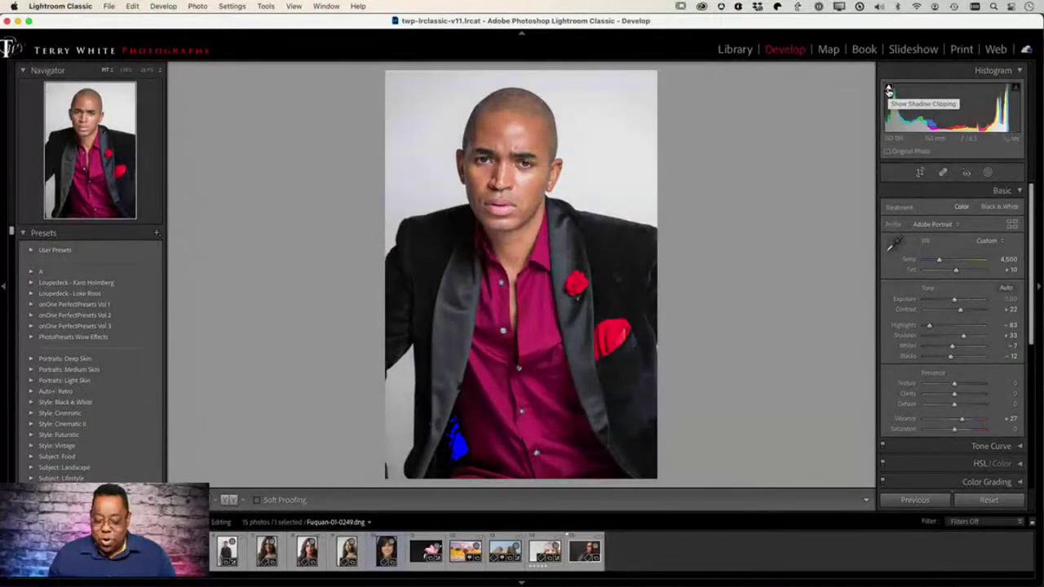
pyautogui.click(889, 90)
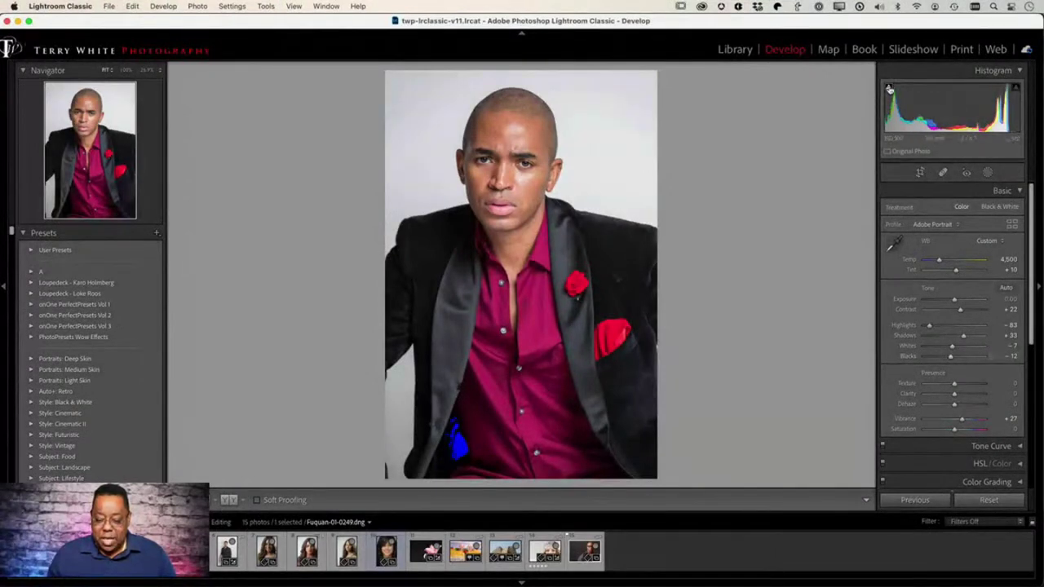
pyautogui.click(889, 90)
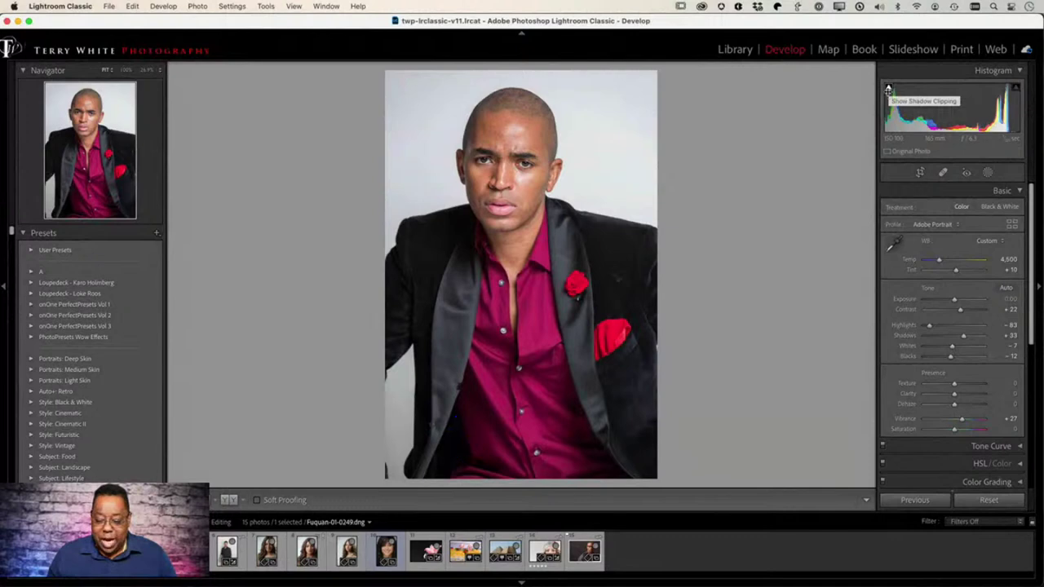
pyautogui.doubleClick(894, 103)
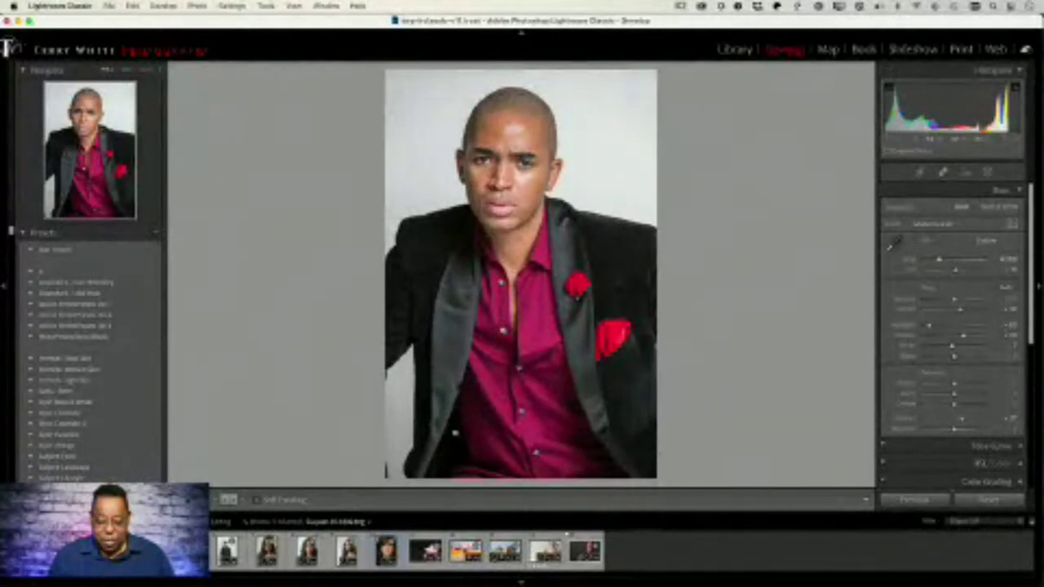
# Examine close up the dark jacket area beside the shirt, the sleeve sliver at the photo's edge, and the pin below the lapel flower.
pyautogui.moveTo(439, 413); pyautogui.dragTo(480, 462)
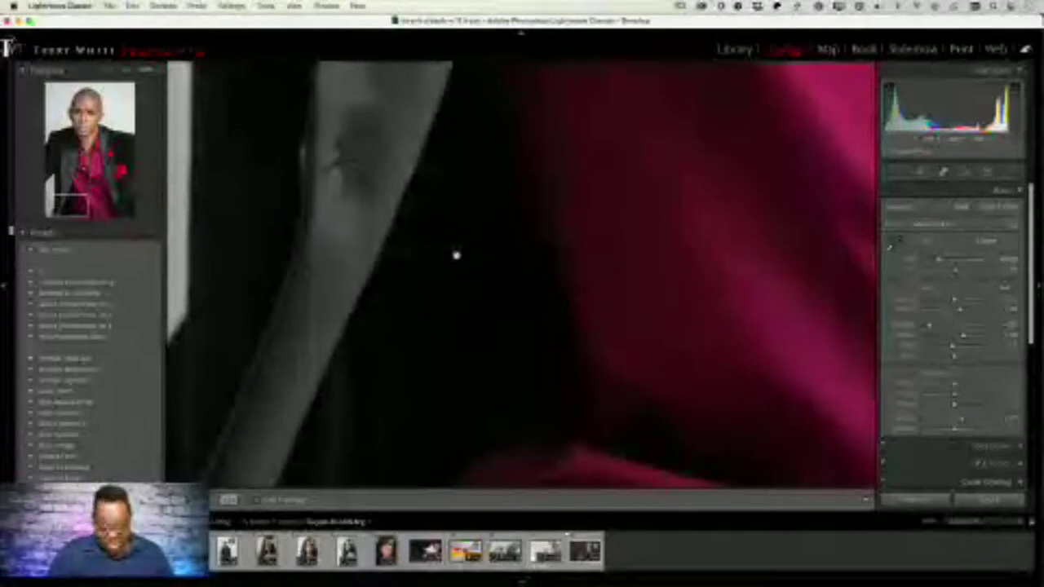
pyautogui.click(456, 255)
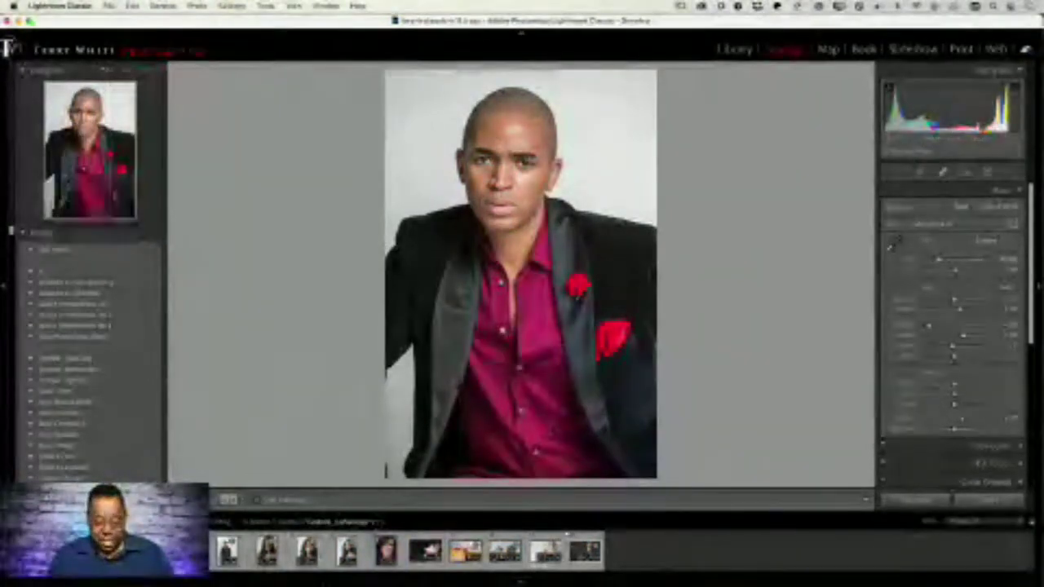
pyautogui.click(391, 466)
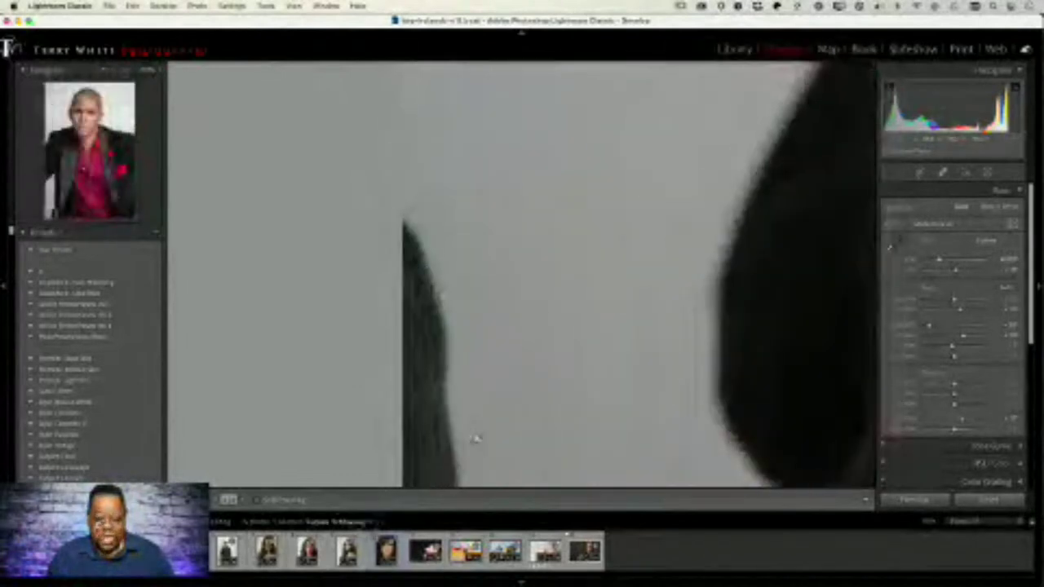
pyautogui.click(476, 438)
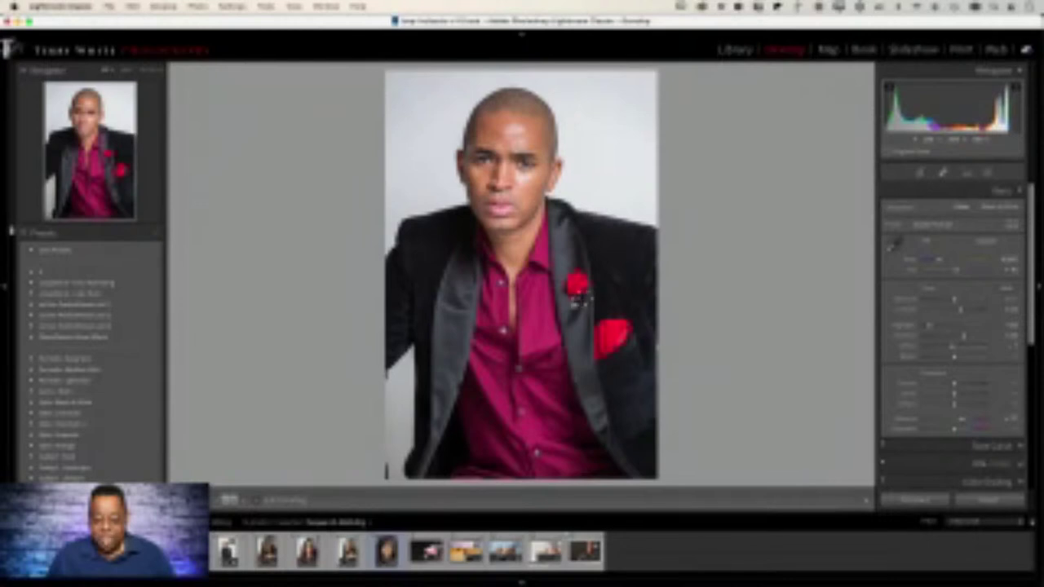
pyautogui.click(579, 302)
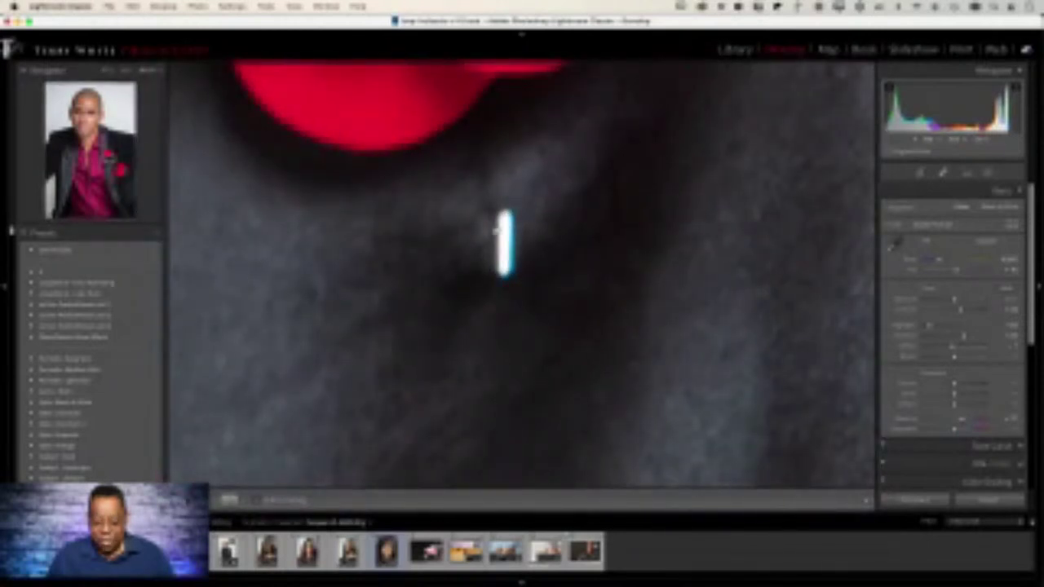
pyautogui.click(515, 248)
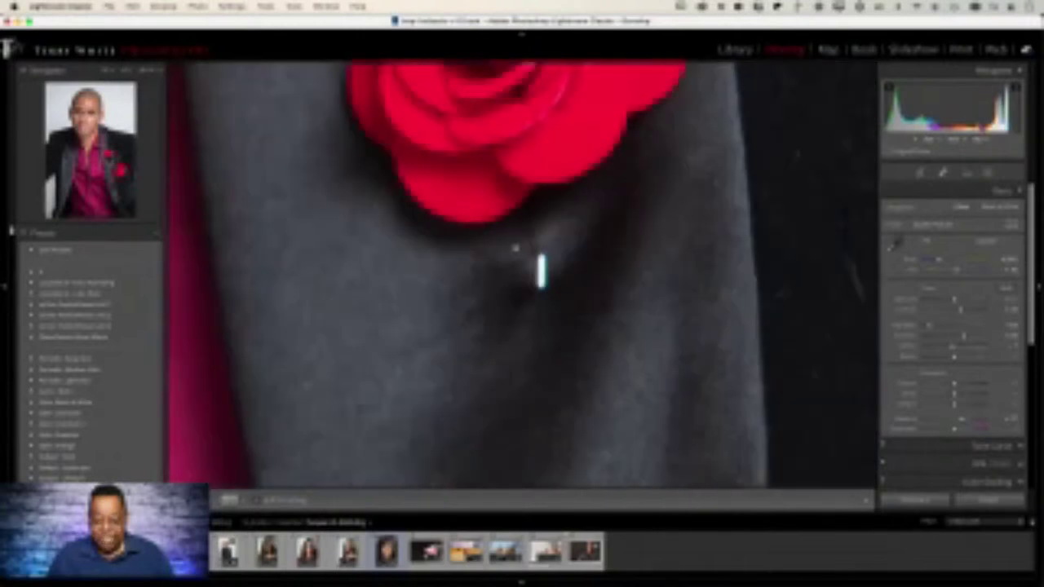
pyautogui.click(515, 248)
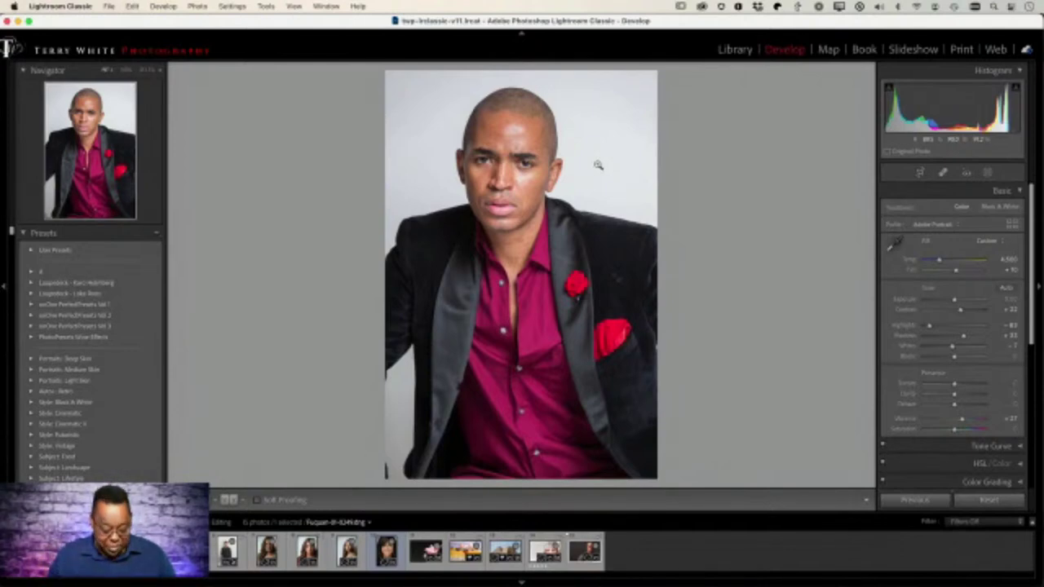
# Return to the library grid and open the adjusted portrait for editing in Adobe Photoshop 2022.
pyautogui.press('g')
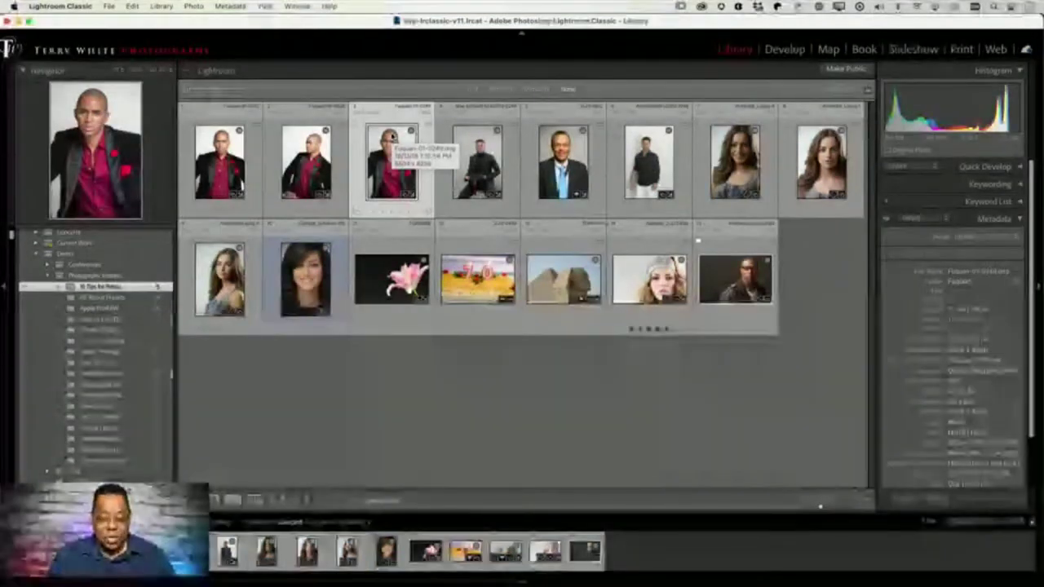
pyautogui.click(391, 121)
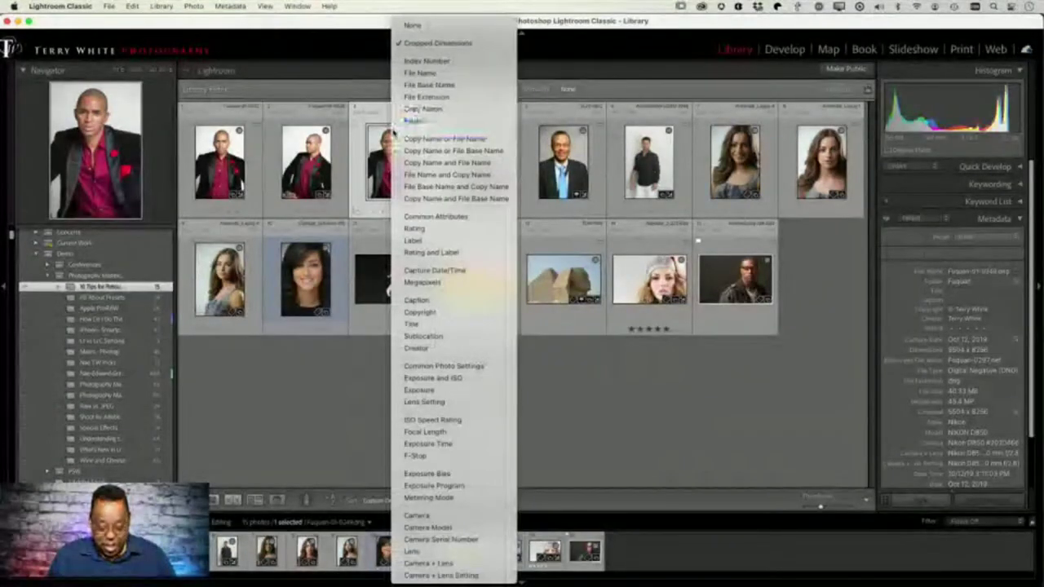
pyautogui.click(363, 170)
pyautogui.rightClick(363, 172)
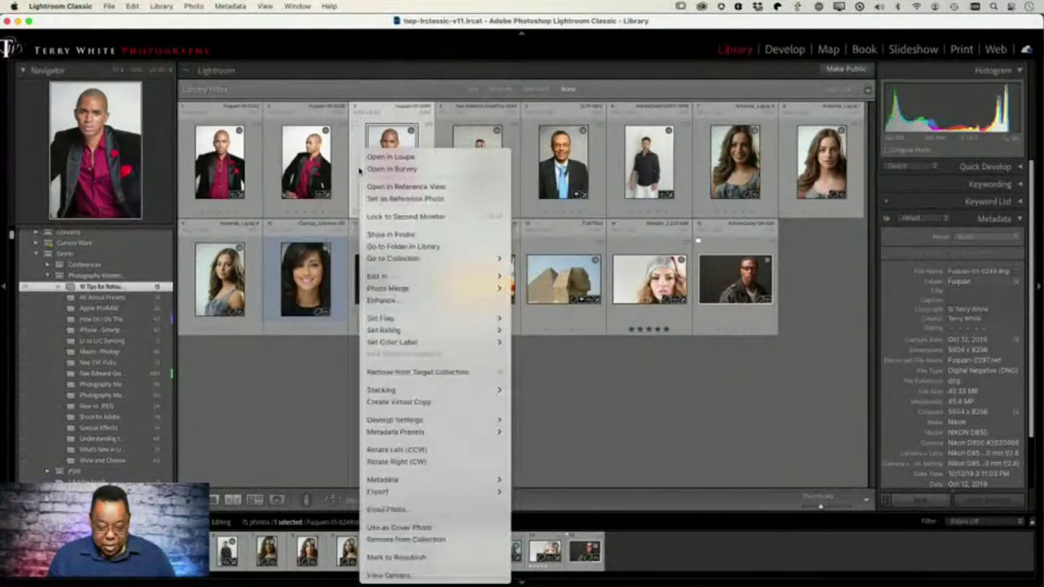
pyautogui.moveTo(497, 276)
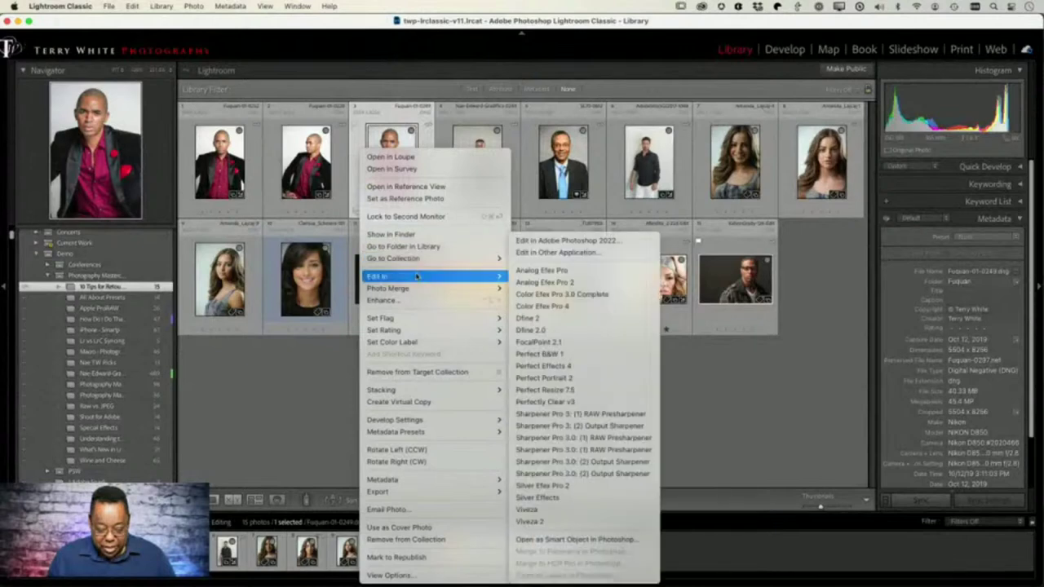
pyautogui.click(602, 240)
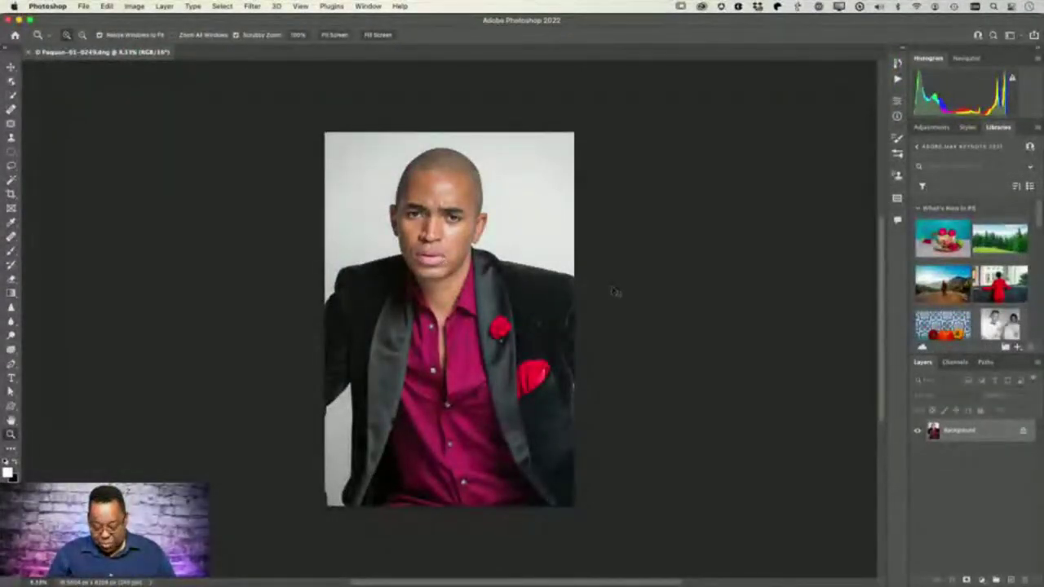
# Duplicate the Background layer and remove the white pin showing below the lapel flower with the Spot Healing Brush.
pyautogui.click(612, 287)
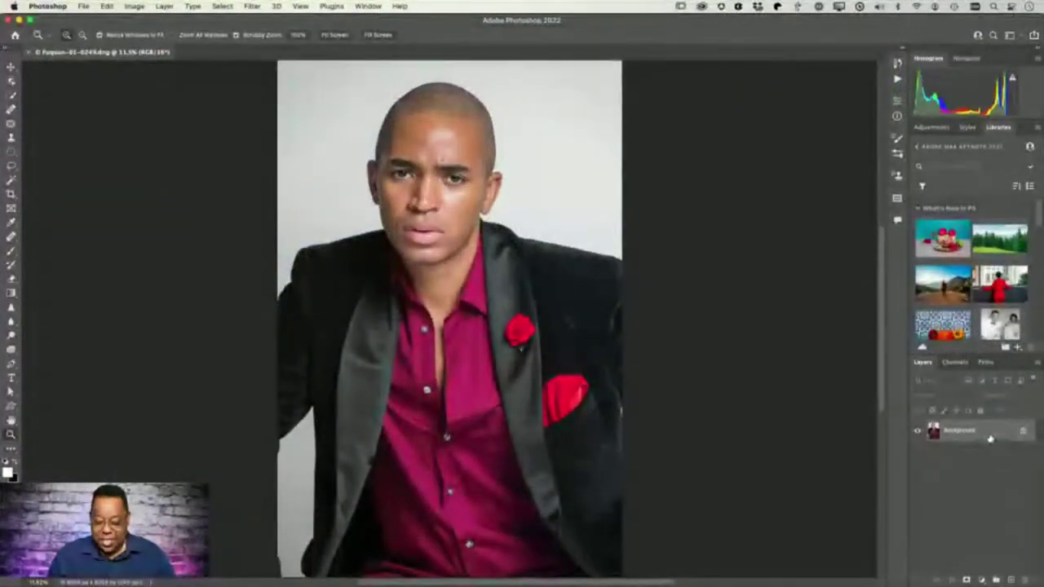
pyautogui.moveTo(990, 439); pyautogui.dragTo(1010, 579)
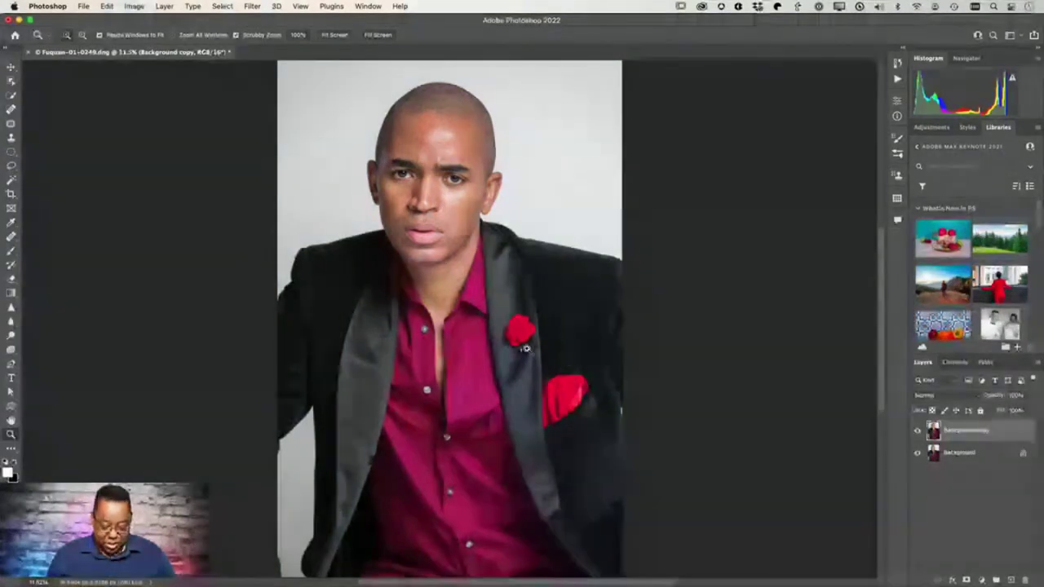
pyautogui.moveTo(518, 345); pyautogui.dragTo(586, 397)
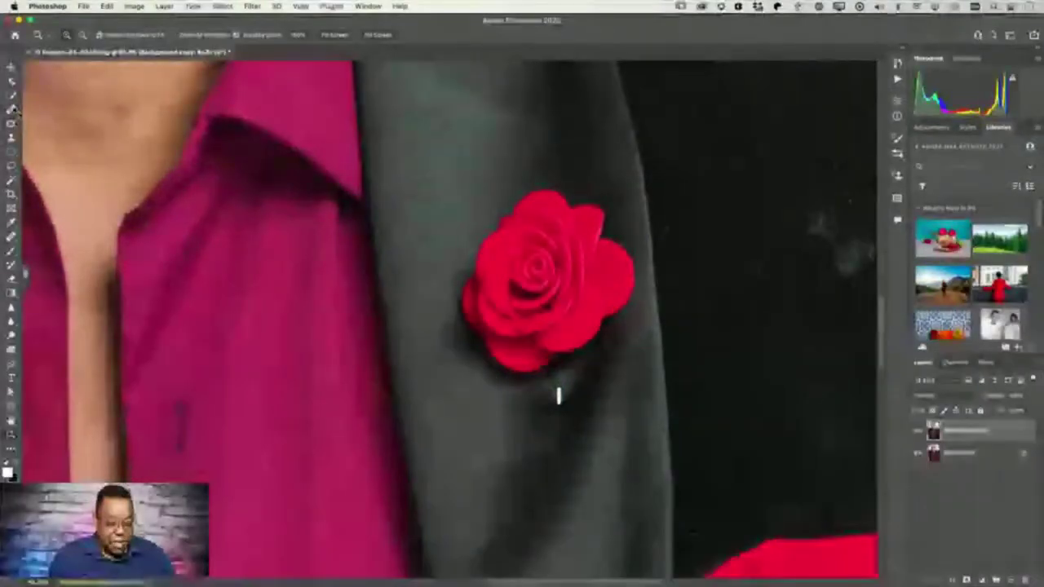
pyautogui.click(11, 108)
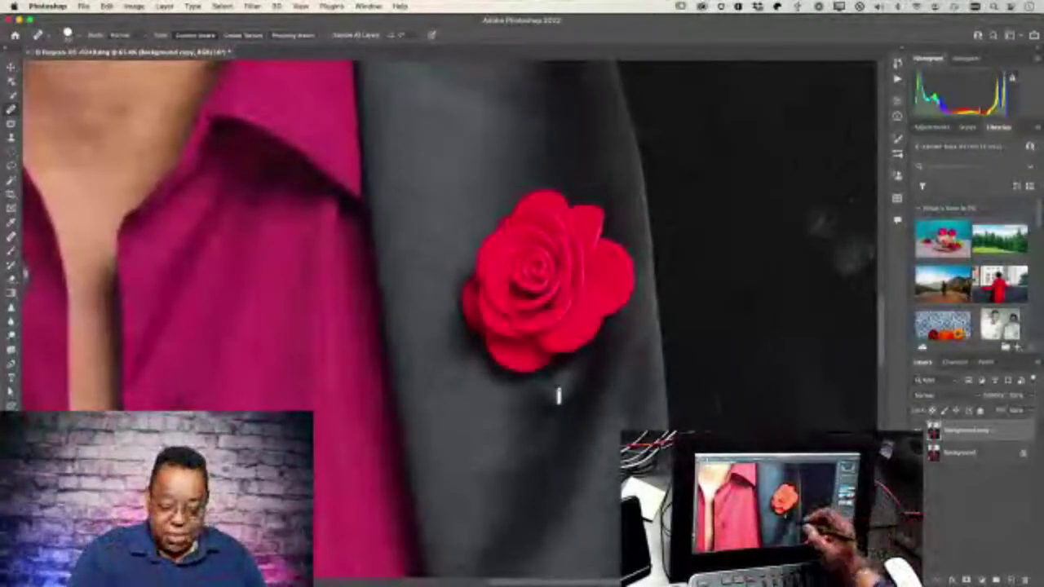
pyautogui.click(558, 396)
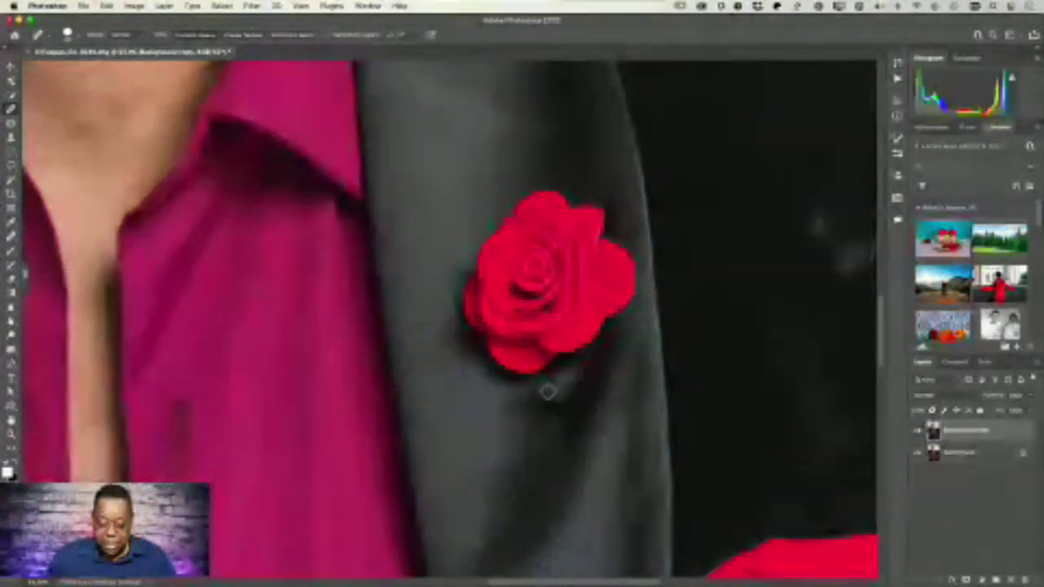
# Enlarge the healing brush and paint away the pale lint marks on the black jacket beside the flower.
pyautogui.scroll(-4, 548, 393)
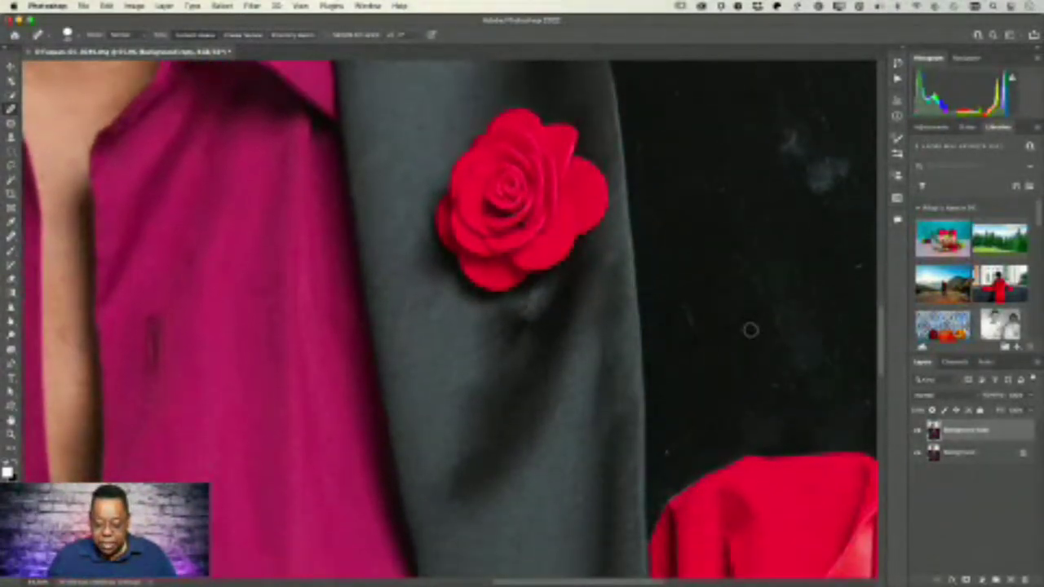
pyautogui.moveTo(762, 317); pyautogui.dragTo(538, 482)
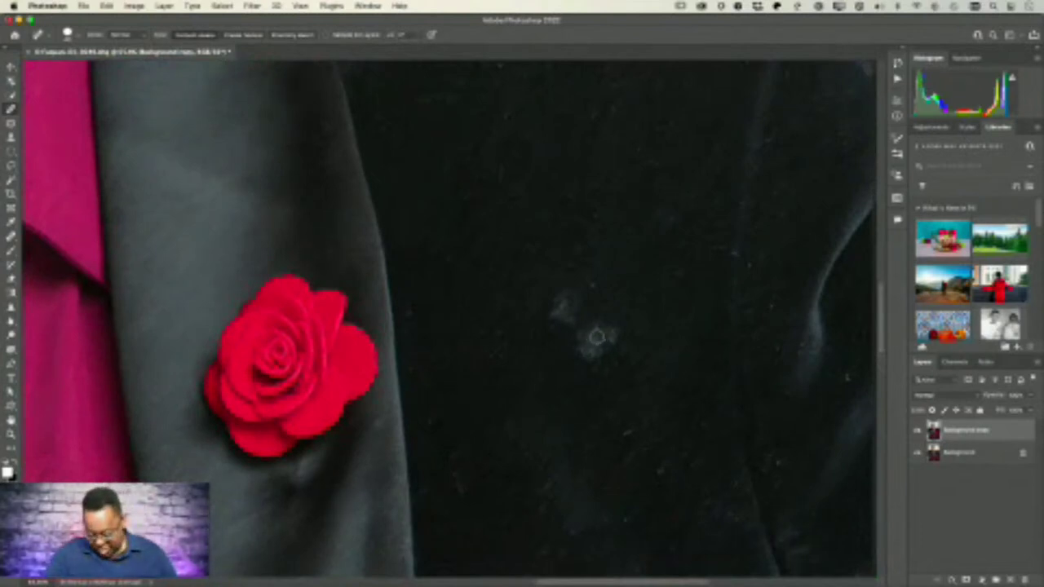
pyautogui.press(']')
pyautogui.press(']')
pyautogui.press(']')
pyautogui.press(']')
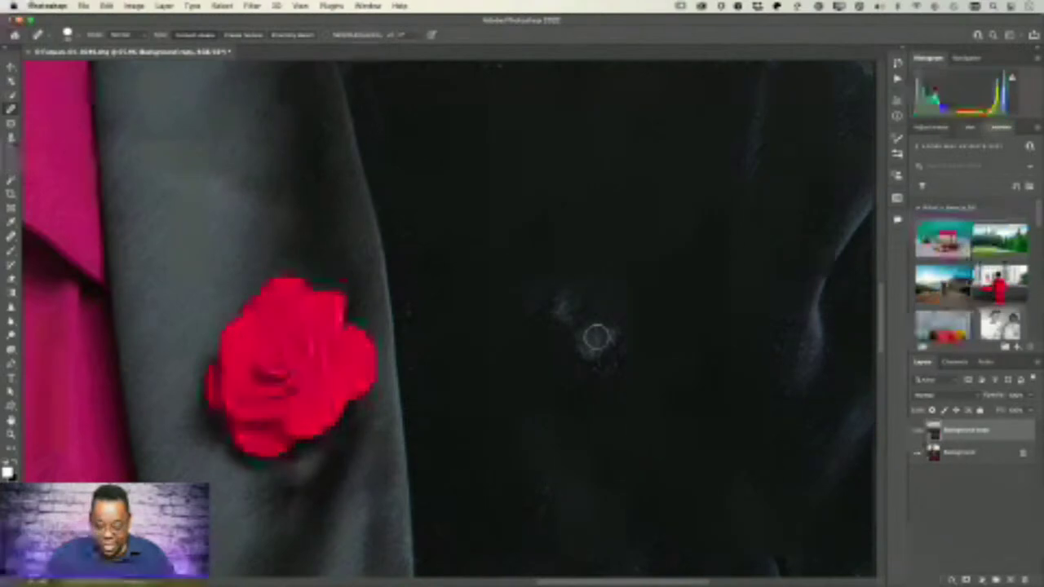
pyautogui.moveTo(596, 336)
pyautogui.mouseDown()
pyautogui.moveTo(592, 348)
pyautogui.moveTo(568, 301)
pyautogui.mouseUp()
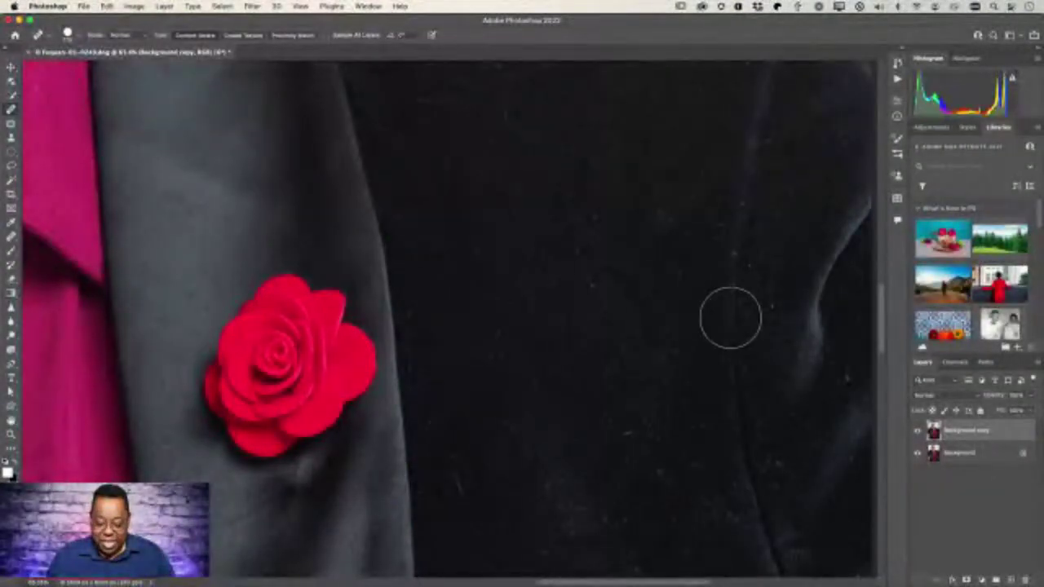
# Inspect the neck, shirt collar, lapels, opposite jacket side and face close up for remaining marks and blemishes.
pyautogui.moveTo(443, 490); pyautogui.dragTo(748, 327)
pyautogui.scroll(10, 596, 270)
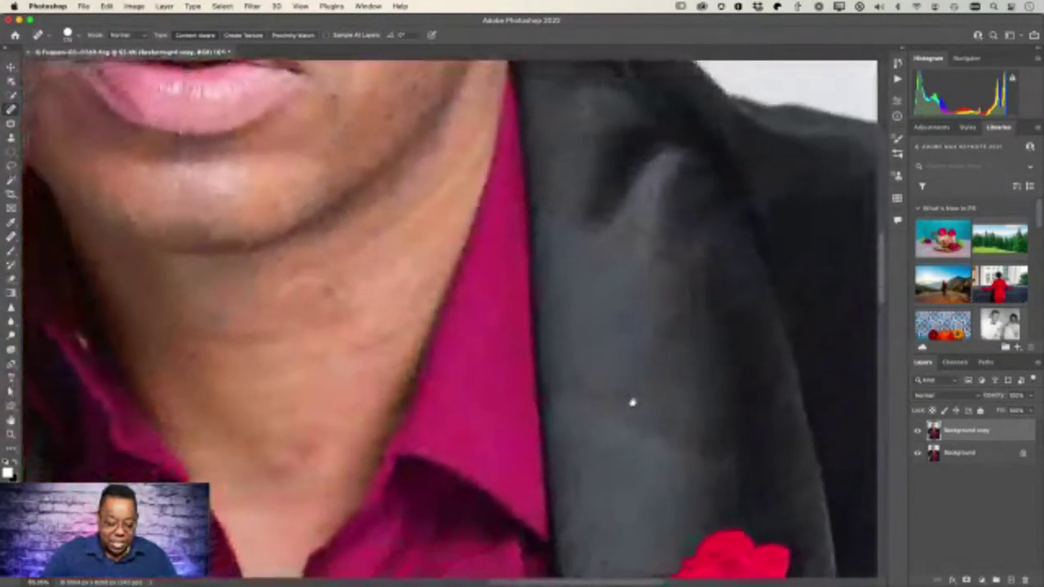
pyautogui.moveTo(631, 401); pyautogui.dragTo(746, 332)
pyautogui.hscroll(-6, 745, 330)
pyautogui.scroll(-2, 753, 305)
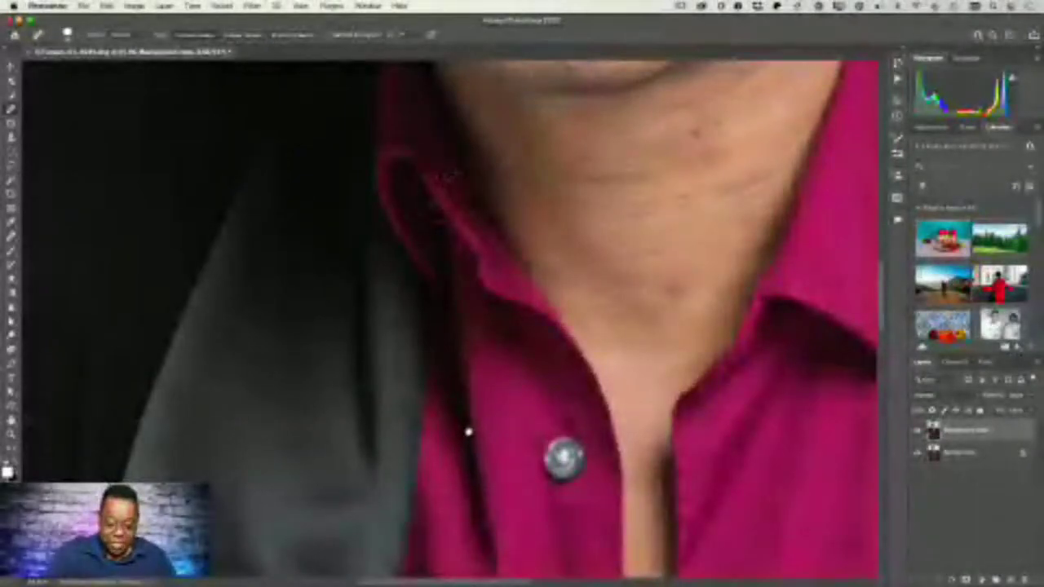
pyautogui.moveTo(470, 431); pyautogui.dragTo(644, 293)
pyautogui.moveTo(522, 383); pyautogui.dragTo(637, 304)
pyautogui.scroll(5, 637, 305)
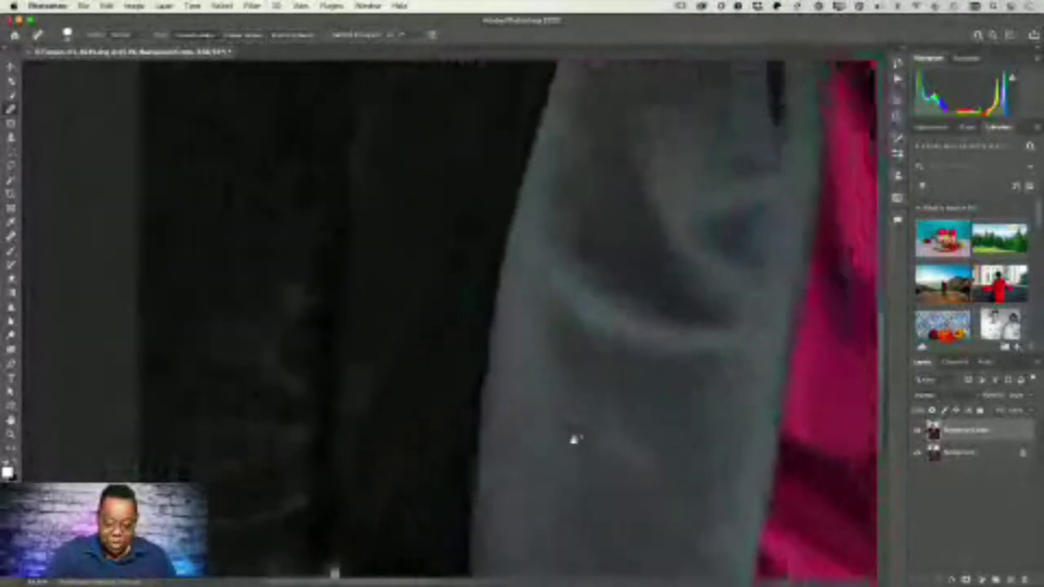
pyautogui.click(520, 330)
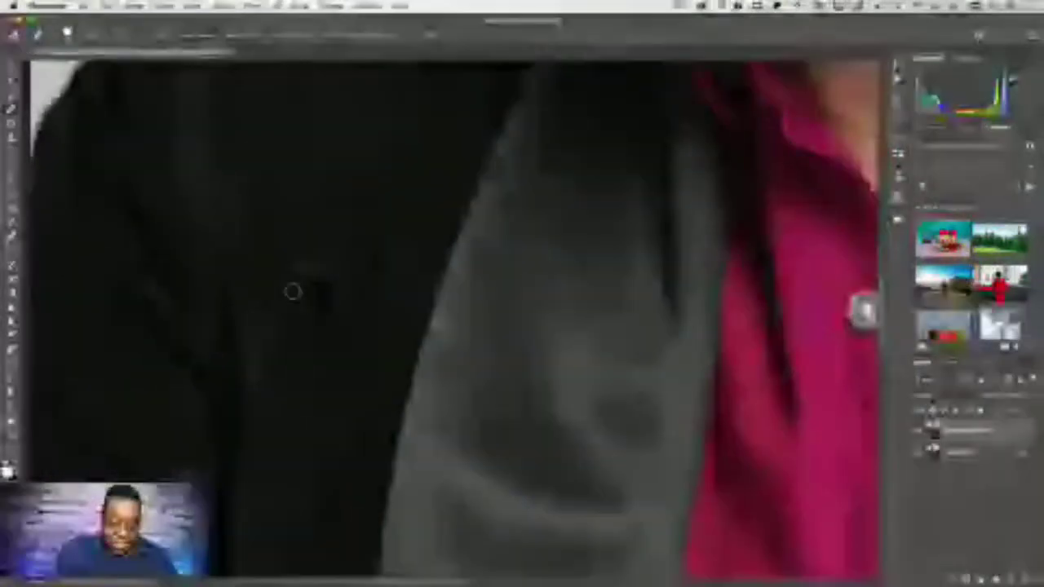
pyautogui.scroll(5, 699, 303)
pyautogui.scroll(5, 699, 303)
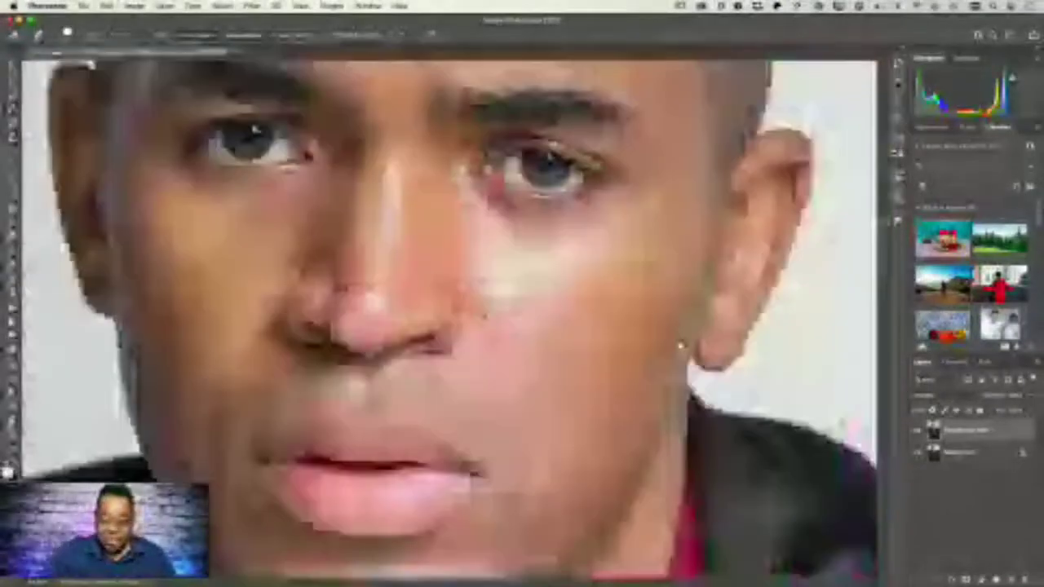
# Heal the marks along the black satin lapel above the red flower with the Spot Healing Brush.
pyautogui.scroll(-10, 669, 399)
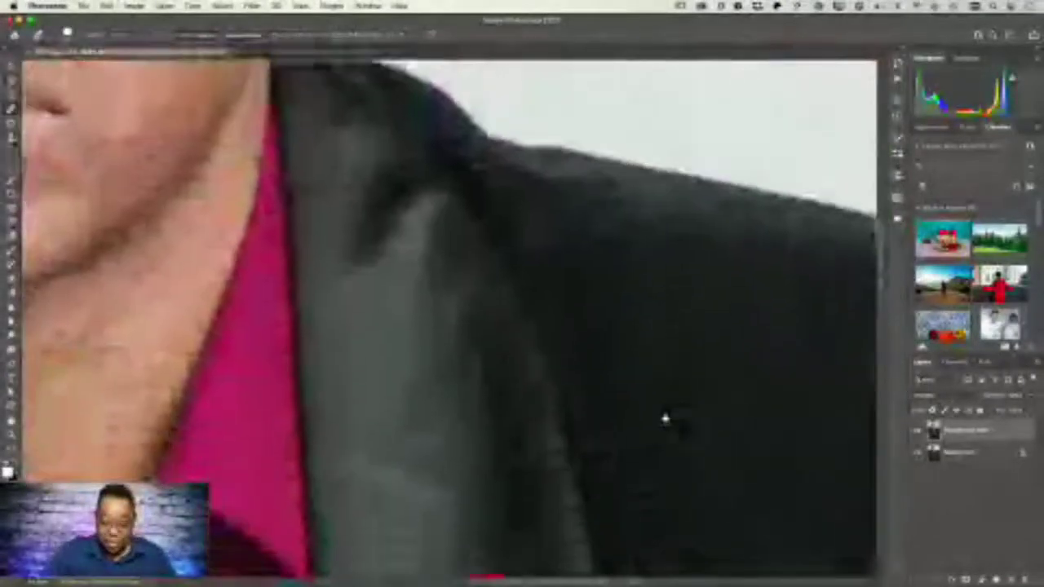
pyautogui.scroll(-2, 665, 418)
pyautogui.moveTo(496, 288); pyautogui.dragTo(492, 328)
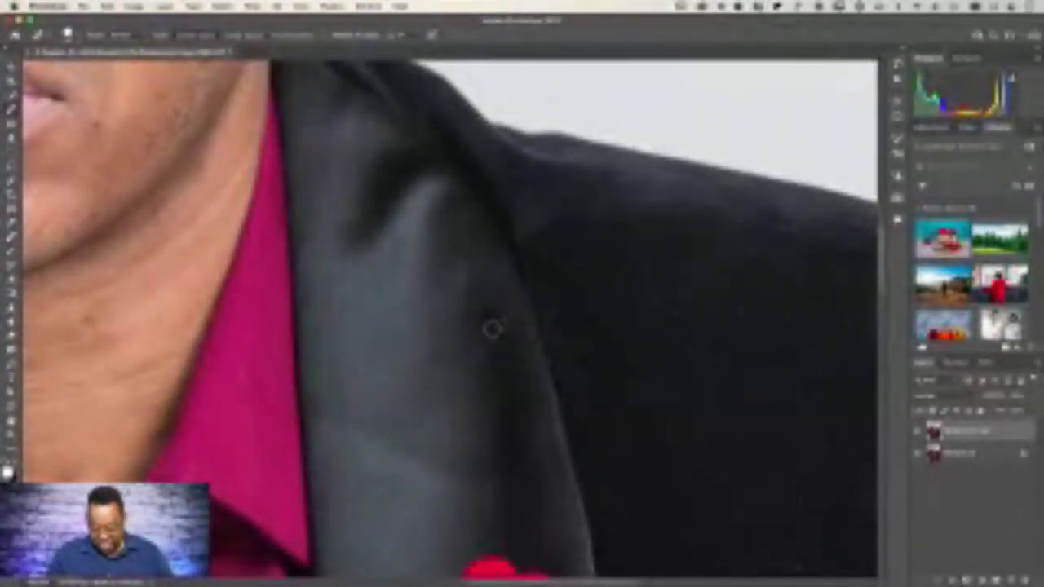
# Outline the dark sleeve sliver in the grey background at the portrait's lower-left corner with the Patch tool.
pyautogui.press('super+0')
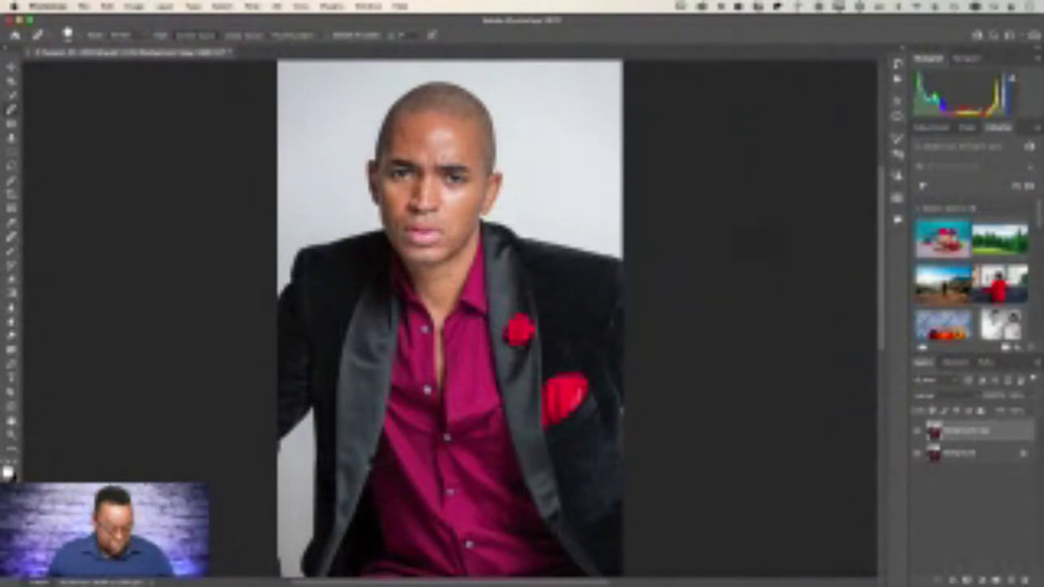
pyautogui.press('z')
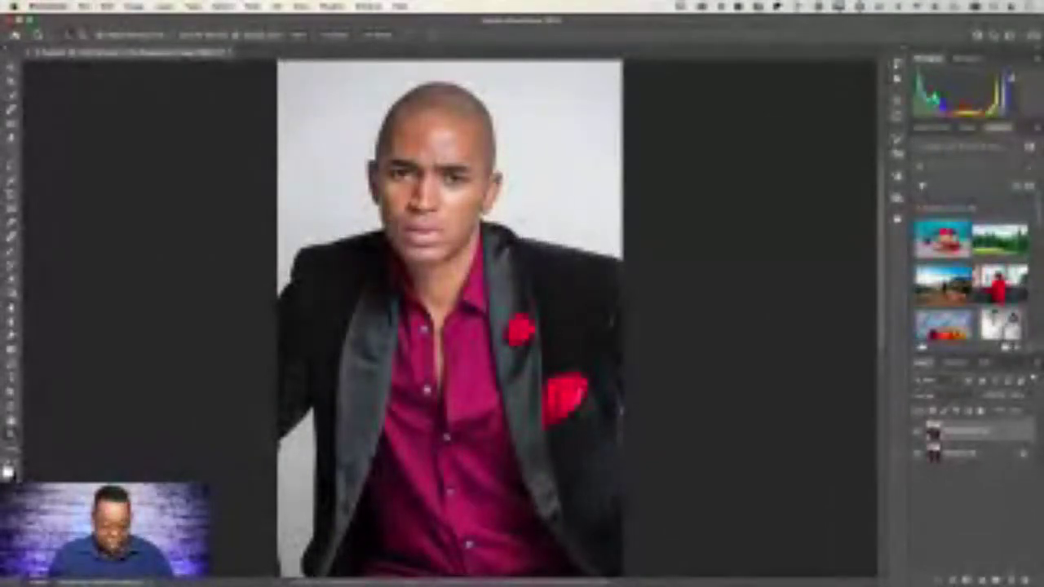
pyautogui.moveTo(295, 543); pyautogui.dragTo(391, 544)
pyautogui.moveTo(513, 347); pyautogui.dragTo(606, 278)
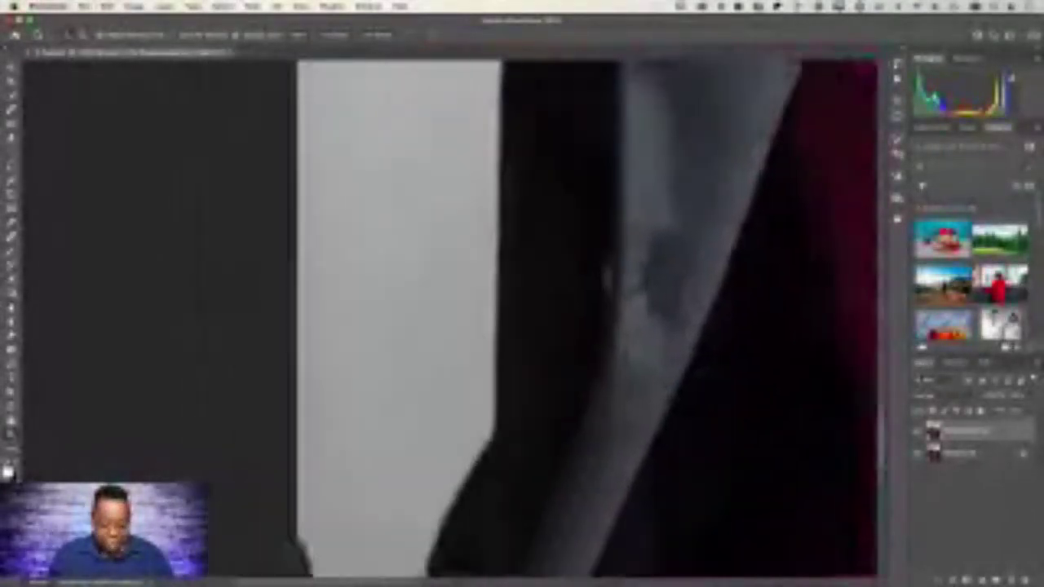
pyautogui.moveTo(416, 453); pyautogui.dragTo(628, 95)
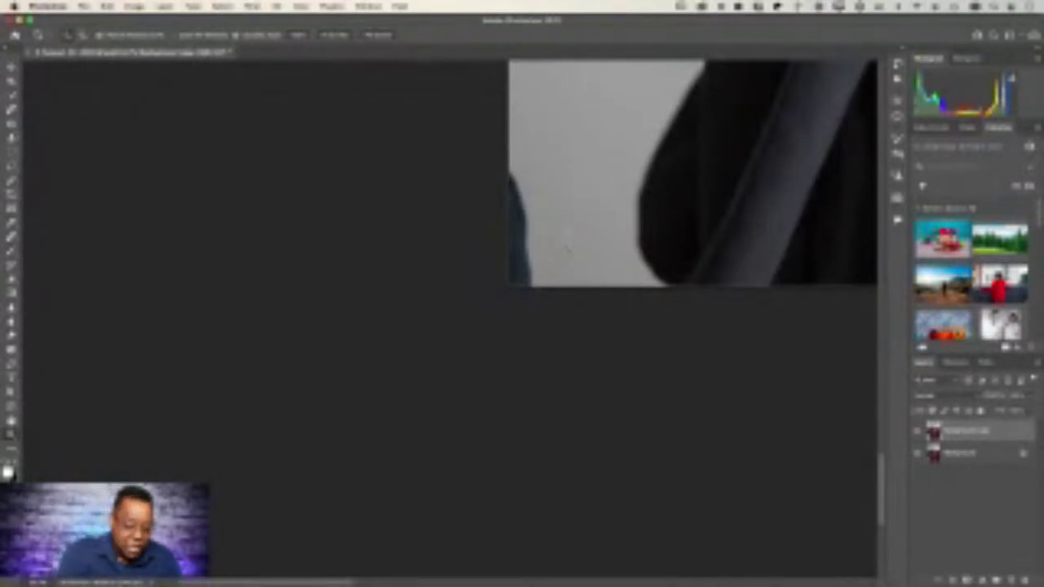
pyautogui.click(13, 124)
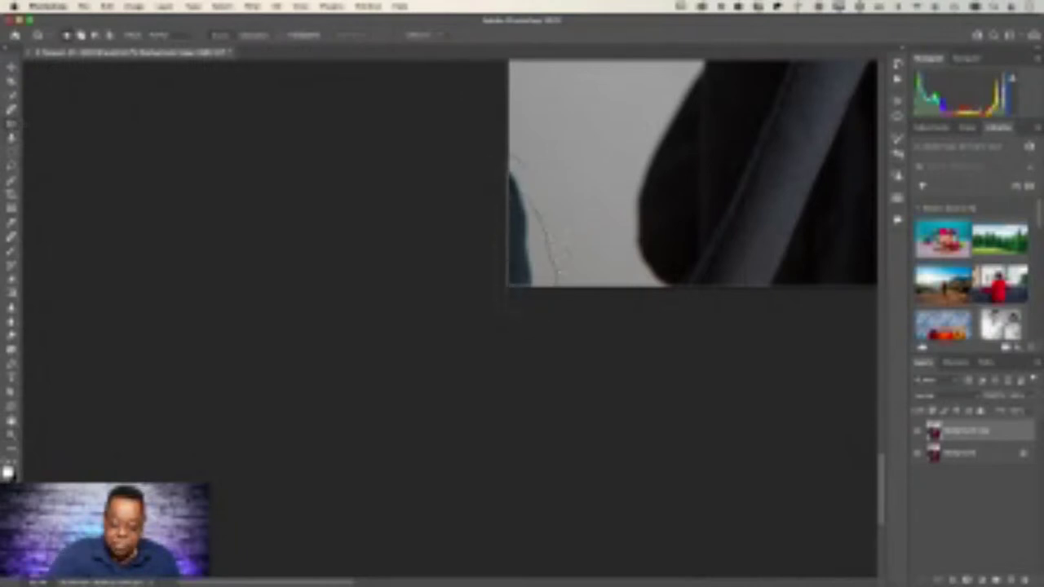
pyautogui.moveTo(560, 271); pyautogui.dragTo(560, 249)
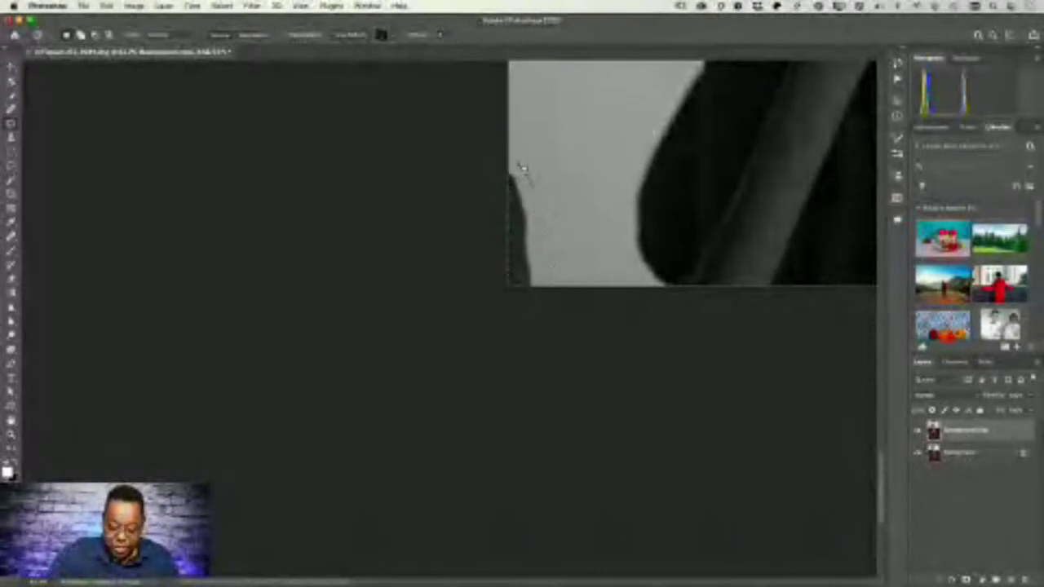
# Patch the outlined sleeve sliver with clean grey background sampled from the area just above it.
pyautogui.moveTo(520, 166)
pyautogui.mouseDown()
pyautogui.moveTo(500, 244)
pyautogui.moveTo(512, 297)
pyautogui.moveTo(543, 304)
pyautogui.moveTo(540, 213)
pyautogui.moveTo(528, 192)
pyautogui.moveTo(559, 223)
pyautogui.moveTo(579, 214)
pyautogui.moveTo(598, 457)
pyautogui.mouseUp()
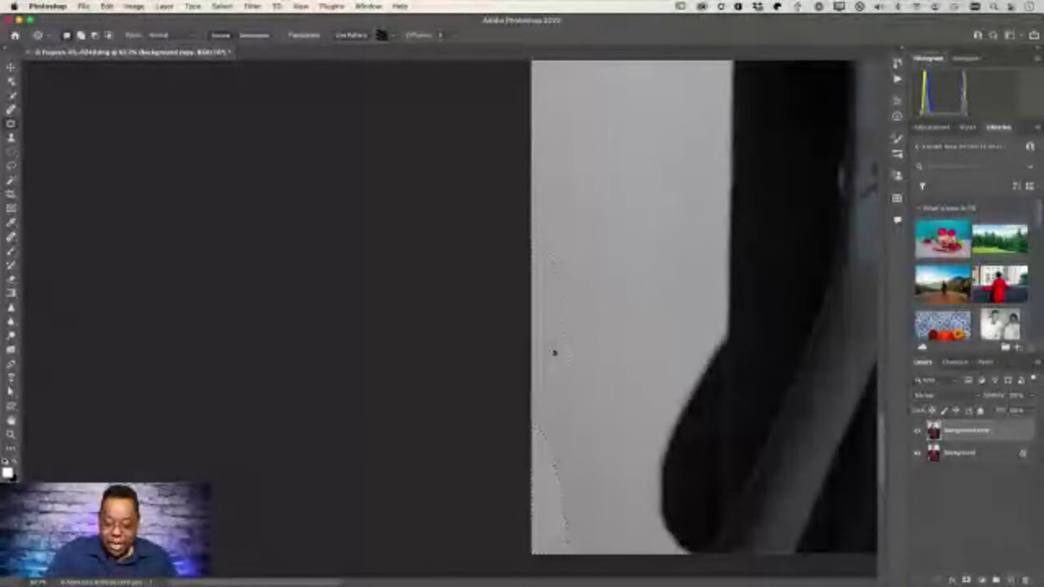
pyautogui.moveTo(600, 390); pyautogui.dragTo(545, 359)
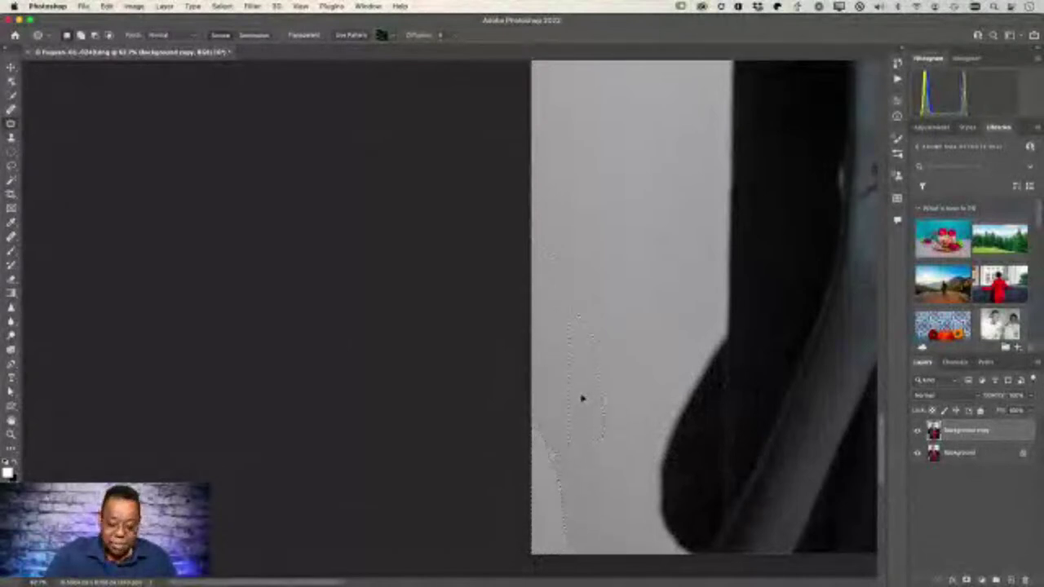
pyautogui.moveTo(582, 389); pyautogui.dragTo(562, 365)
pyautogui.click(537, 365)
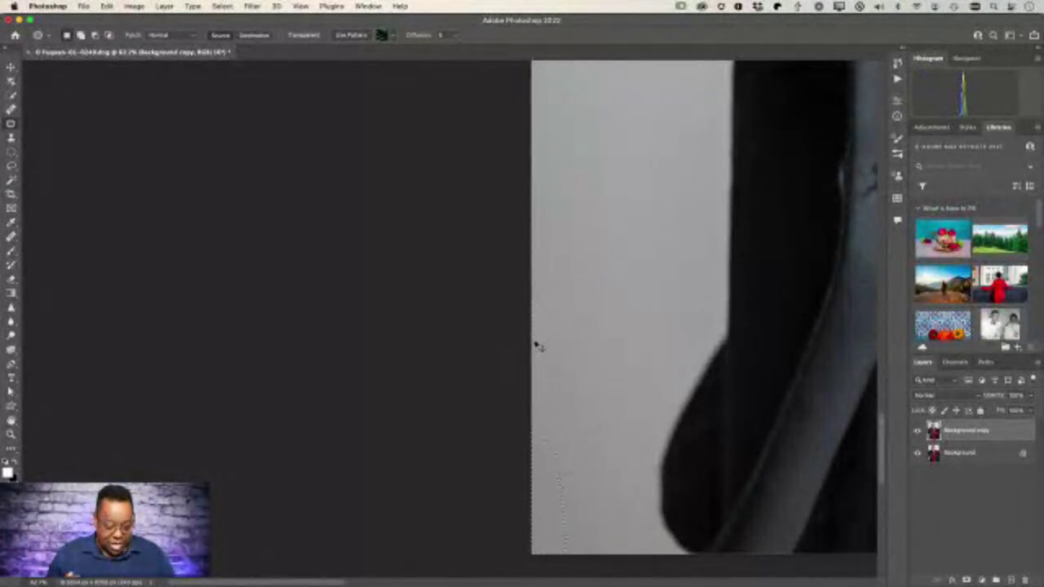
pyautogui.press('super+z')
pyautogui.moveTo(546, 503); pyautogui.dragTo(561, 456)
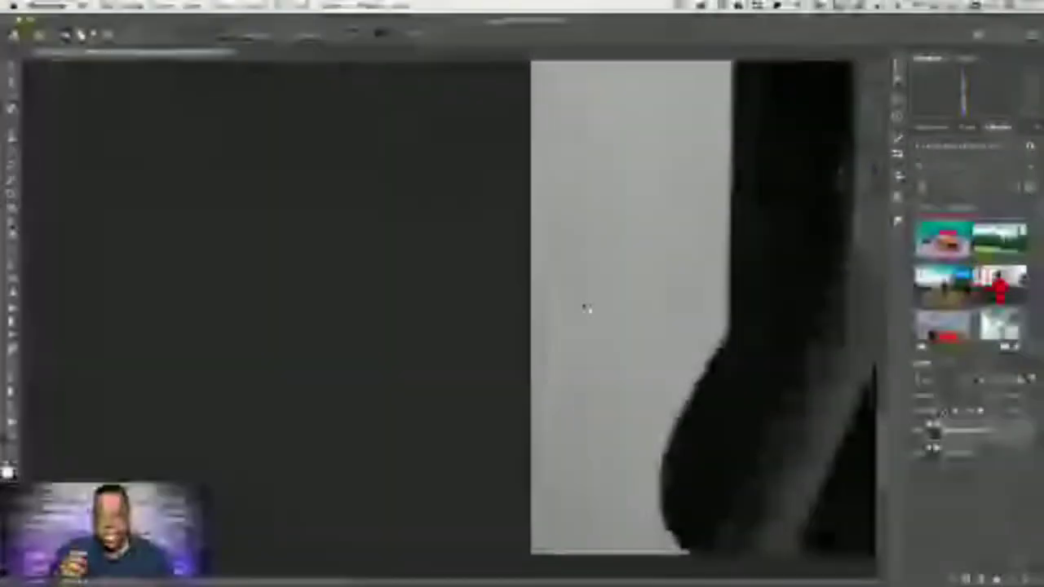
# Check the Normal and Content-Aware modes offered for the Patch tool.
pyautogui.press('super+shift+u')
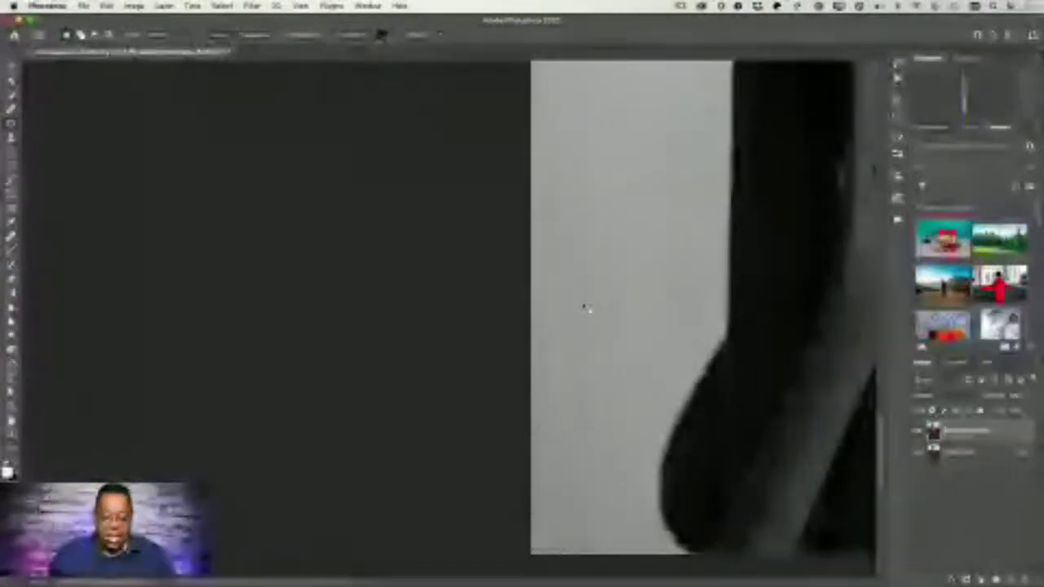
pyautogui.scroll(-2, 586, 309)
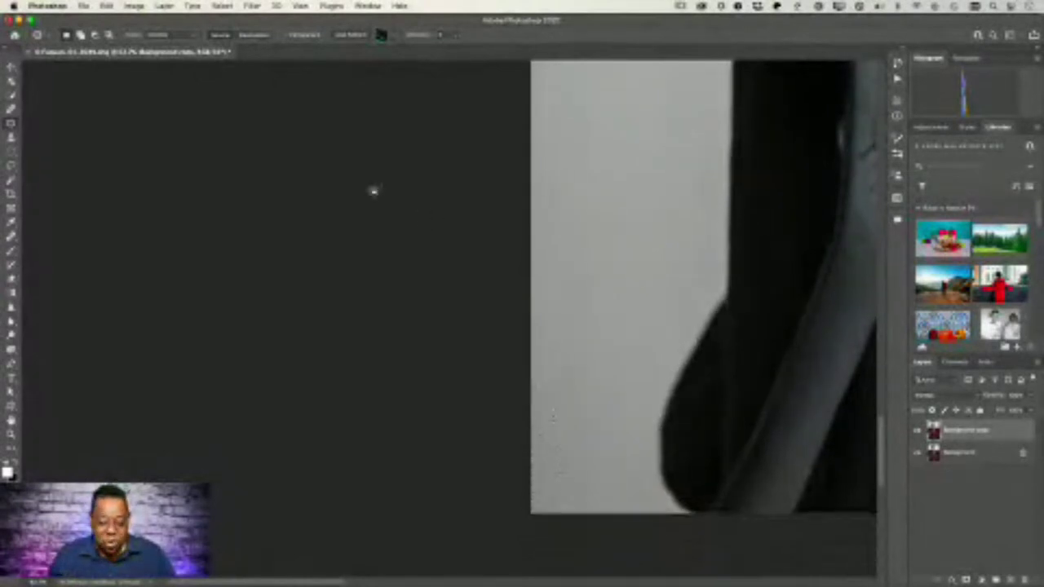
pyautogui.click(163, 36)
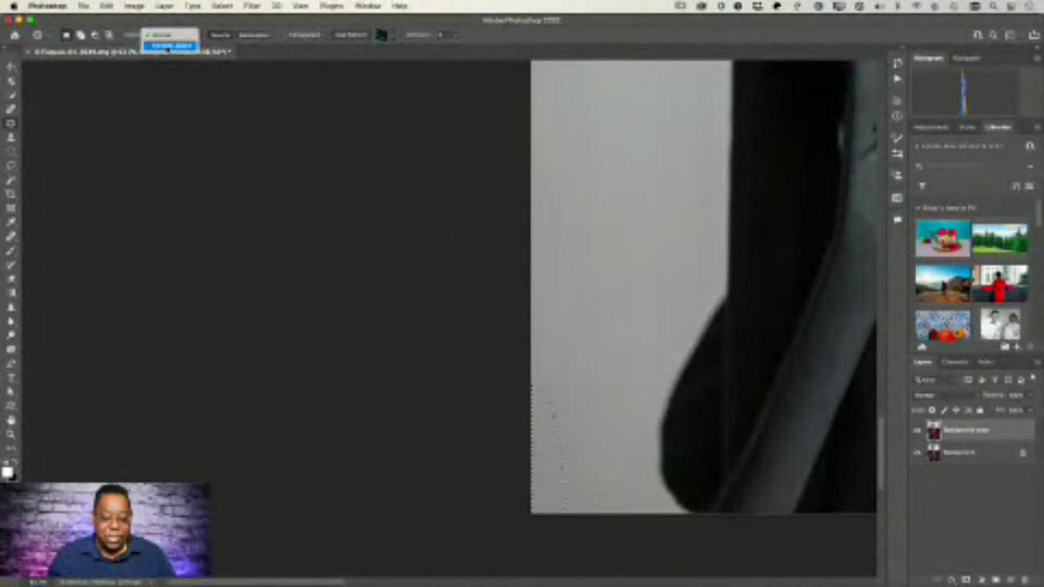
pyautogui.click(169, 45)
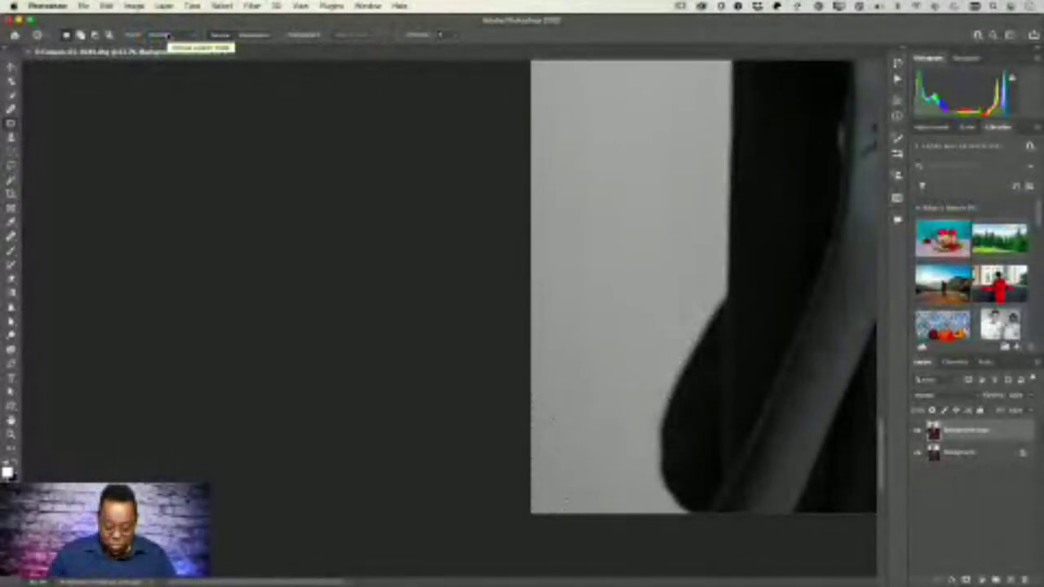
# Patch the white background sliver at the jacket's outer edge beside the pocket square with nearby black fabric, and deselect.
pyautogui.press('super+0')
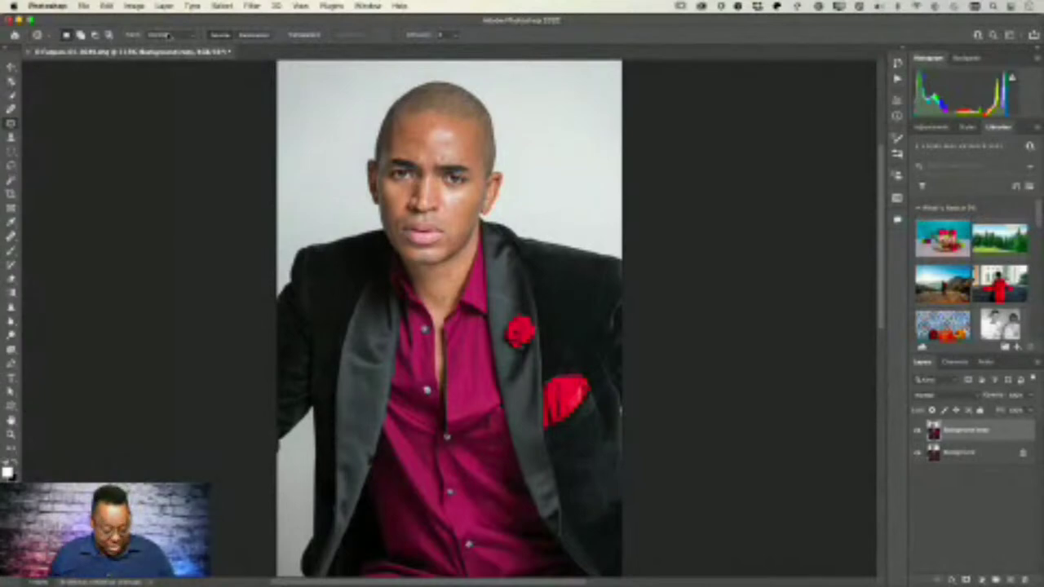
pyautogui.press('w')
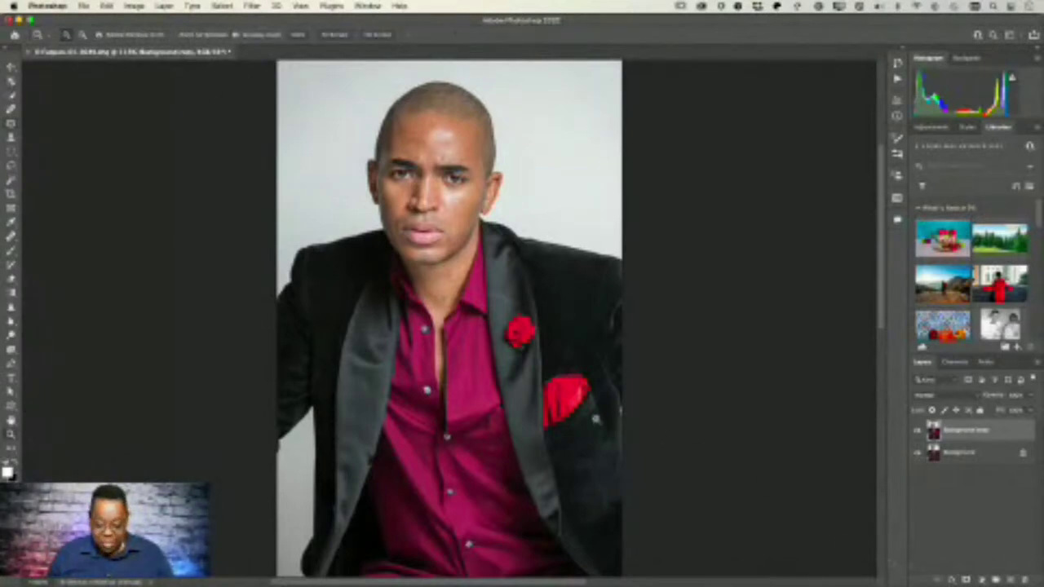
pyautogui.scroll(5, 608, 403)
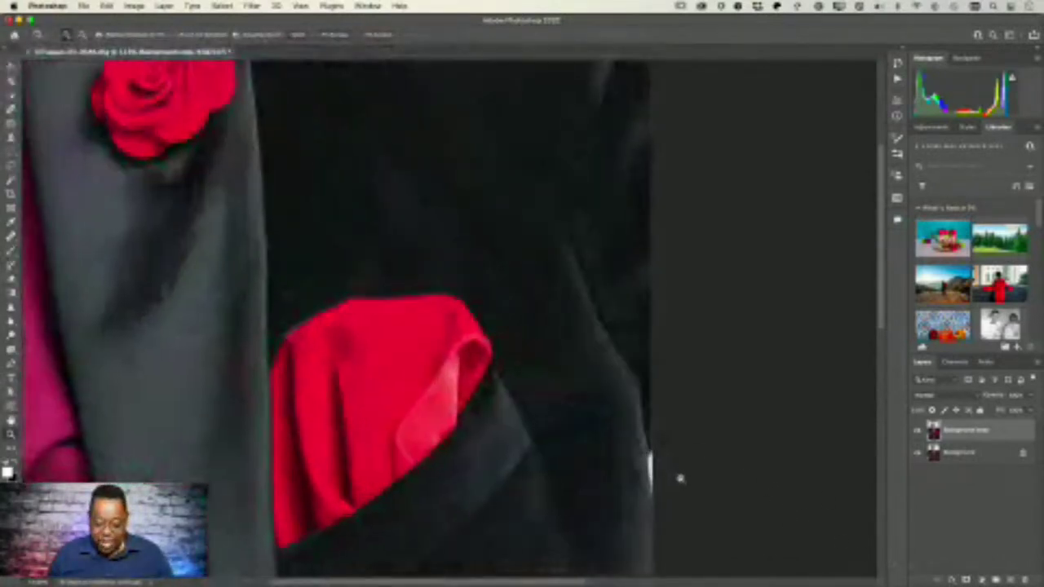
pyautogui.moveTo(631, 484); pyautogui.dragTo(497, 411)
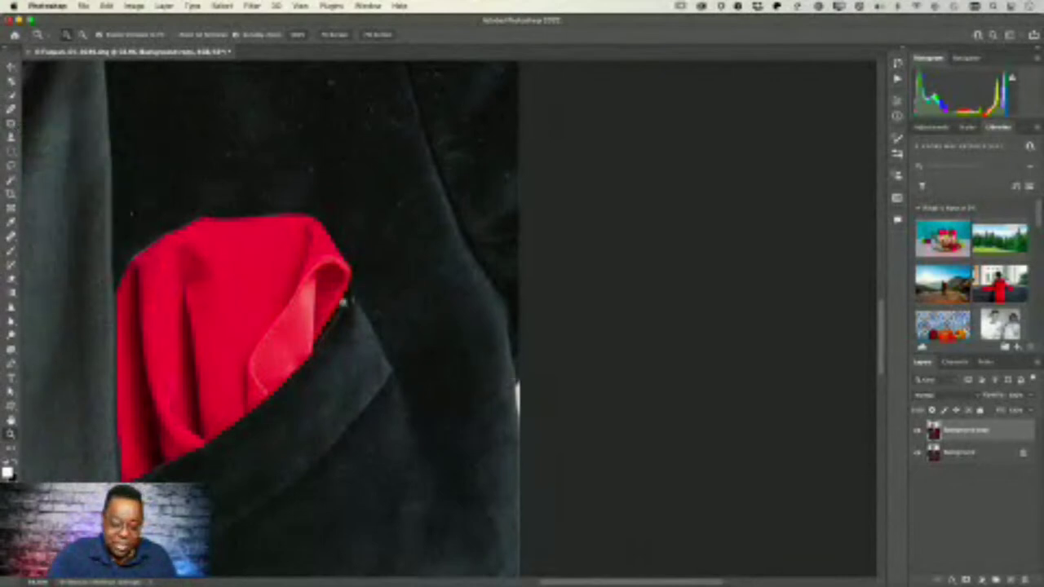
pyautogui.click(10, 124)
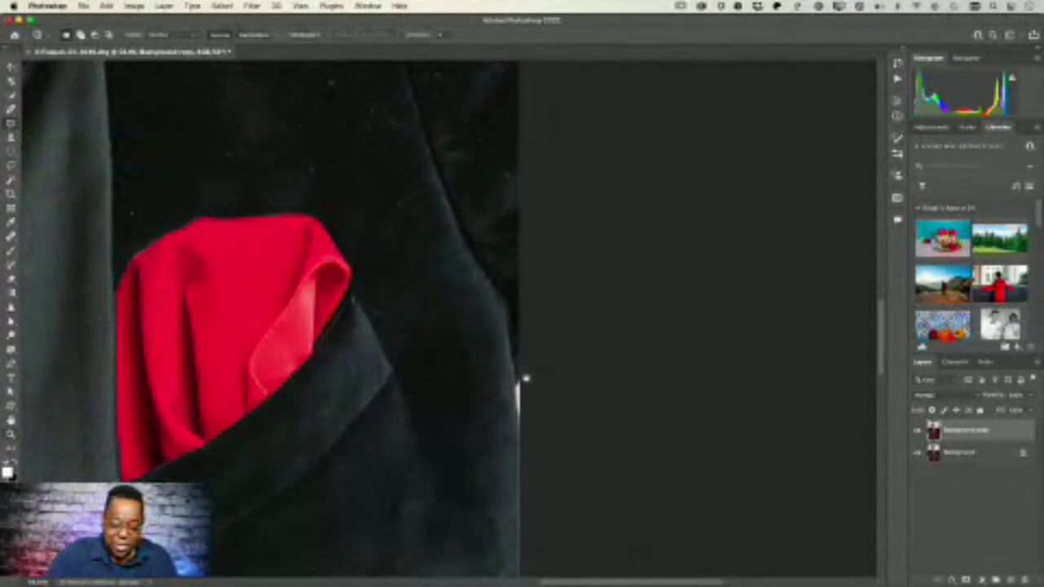
pyautogui.moveTo(515, 383)
pyautogui.mouseDown()
pyautogui.moveTo(526, 438)
pyautogui.moveTo(533, 384)
pyautogui.moveTo(517, 482)
pyautogui.moveTo(511, 472)
pyautogui.moveTo(531, 461)
pyautogui.moveTo(506, 461)
pyautogui.mouseUp()
pyautogui.press('super+d')
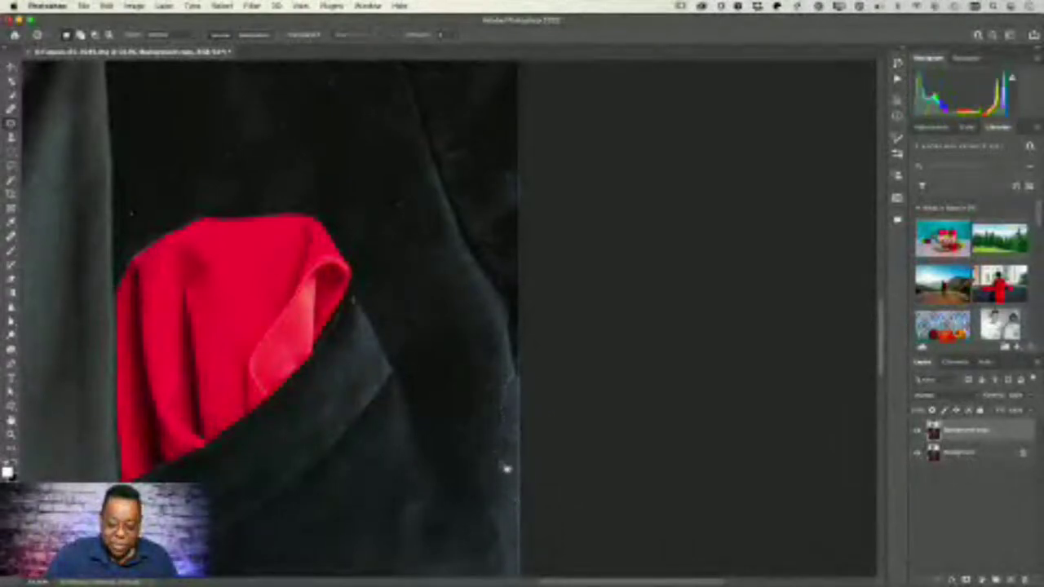
pyautogui.moveTo(524, 365)
pyautogui.mouseDown()
pyautogui.moveTo(523, 395)
pyautogui.moveTo(529, 386)
pyautogui.moveTo(515, 348)
pyautogui.mouseUp()
pyautogui.press('super+d')
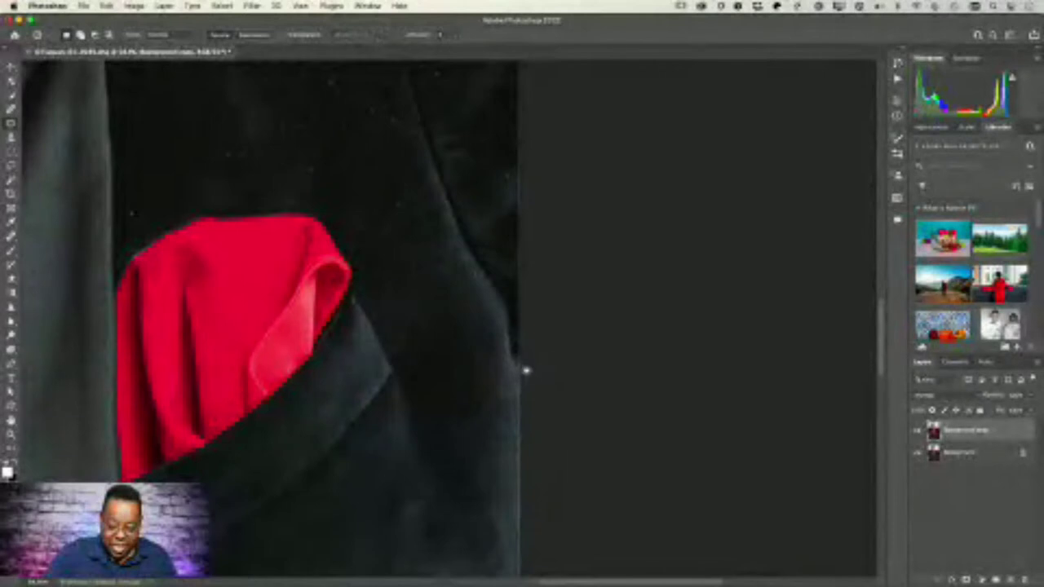
# Examine the jacket sleeve, shoulder line and collar, and the full portrait, for areas that need reshaping.
pyautogui.scroll(10, 455, 352)
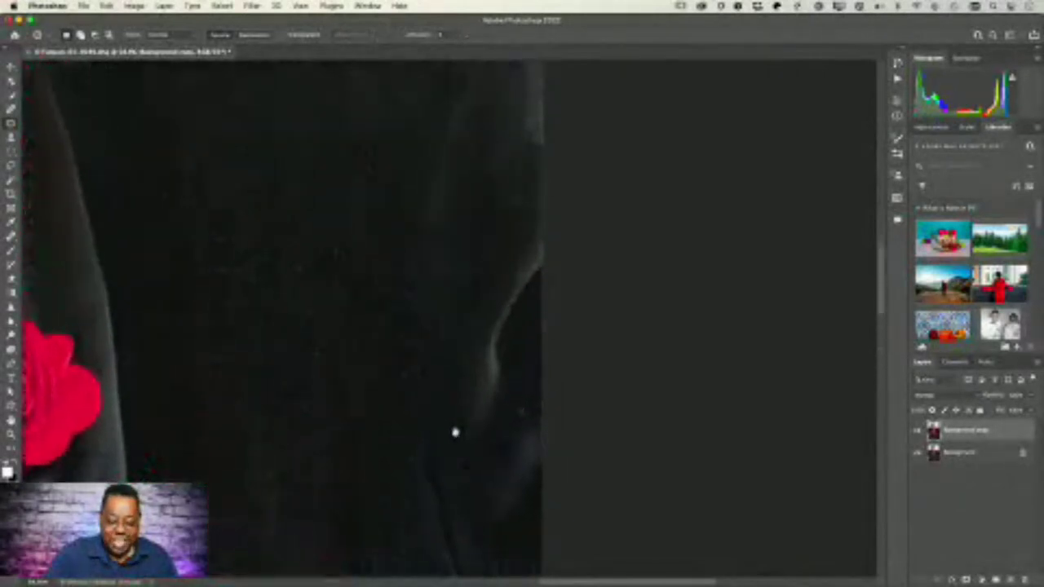
pyautogui.scroll(5, 455, 433)
pyautogui.hscroll(-10, 455, 433)
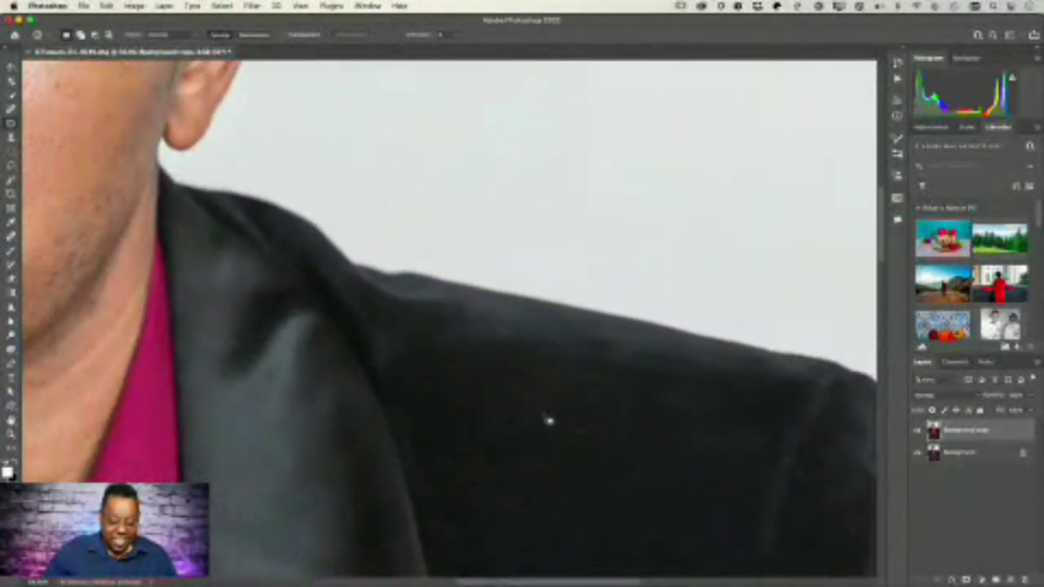
pyautogui.press('super+0')
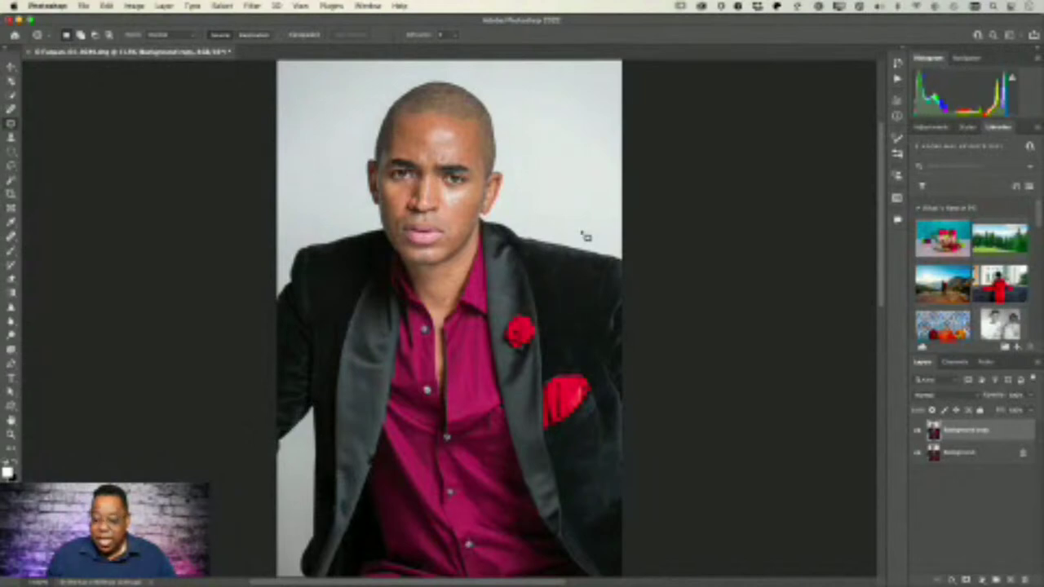
pyautogui.scroll(-3, 560, 195)
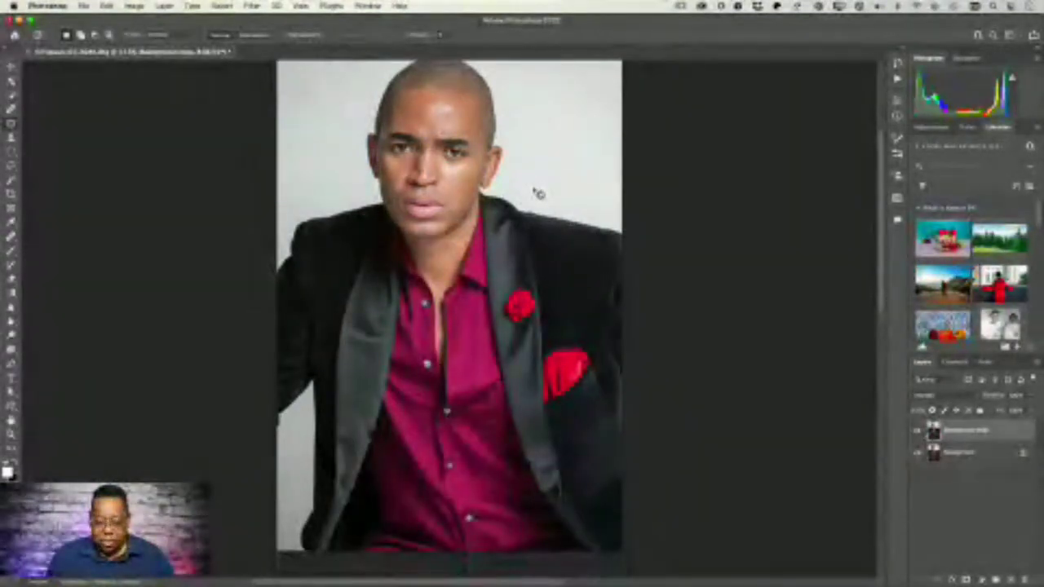
pyautogui.scroll(2, 536, 194)
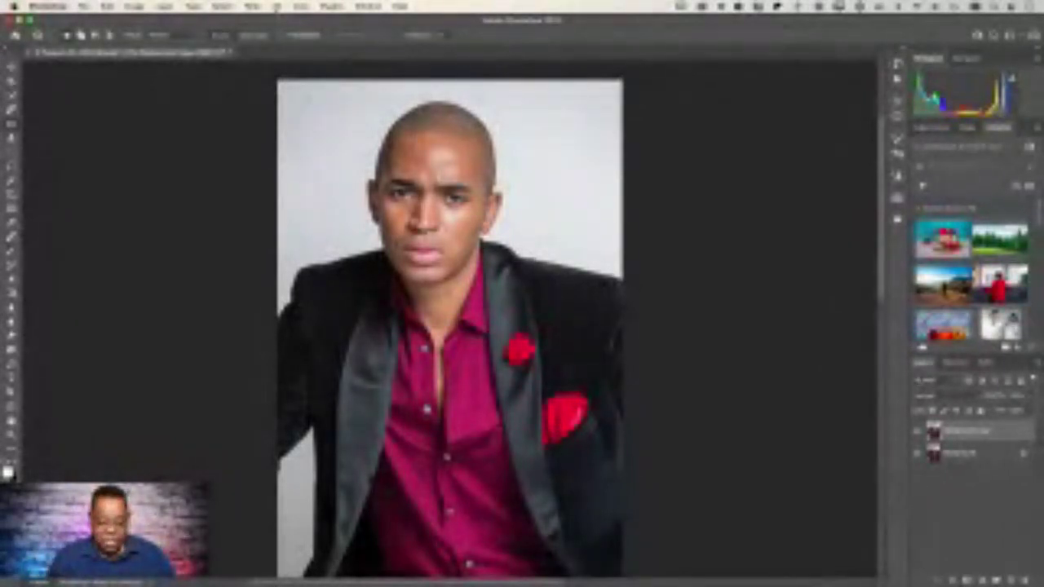
# Convert the Background copy layer for smart filters and open it in the Liquify filter.
pyautogui.click(251, 6)
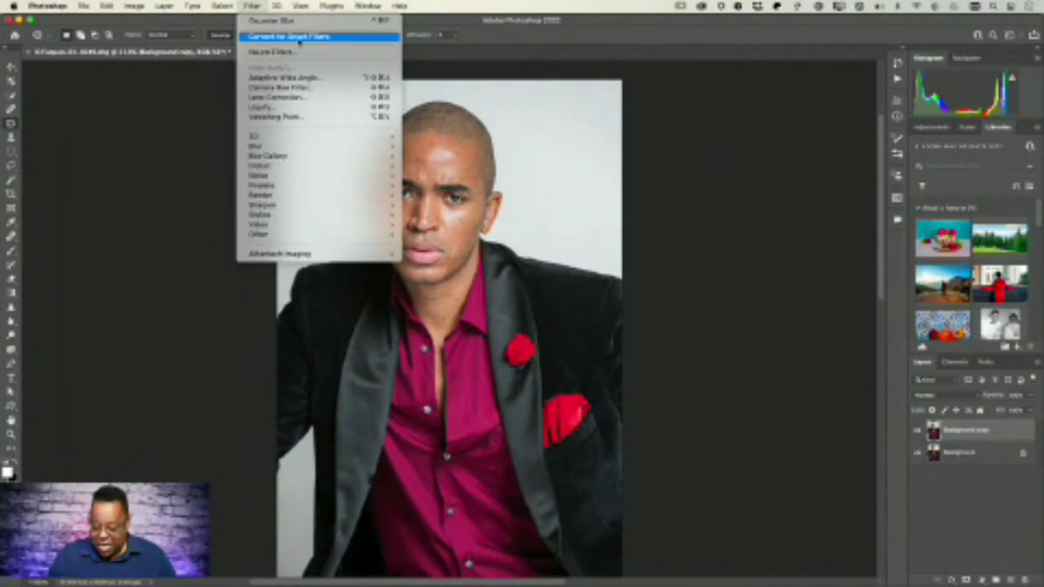
pyautogui.click(300, 39)
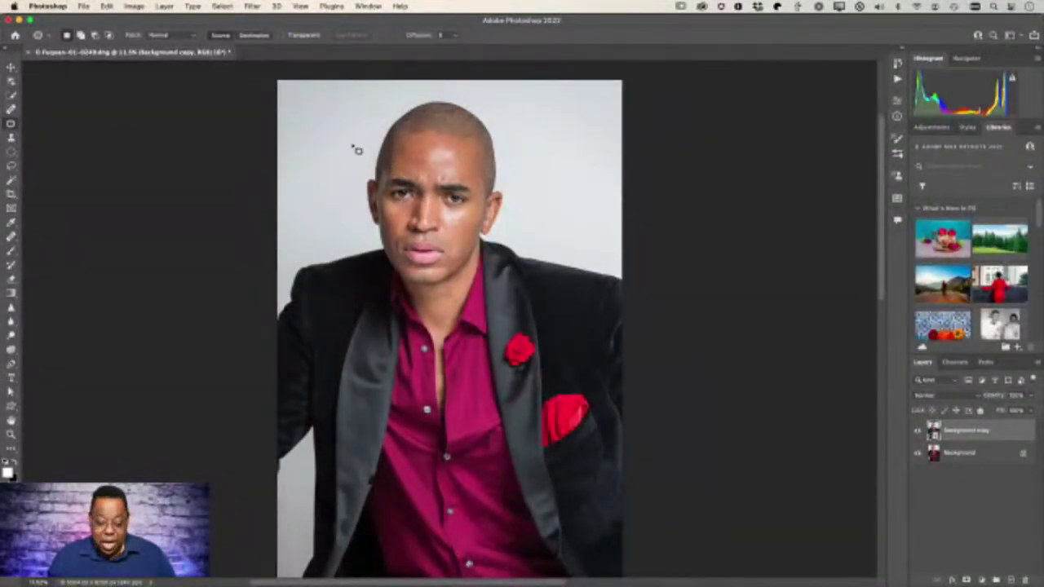
pyautogui.click(254, 7)
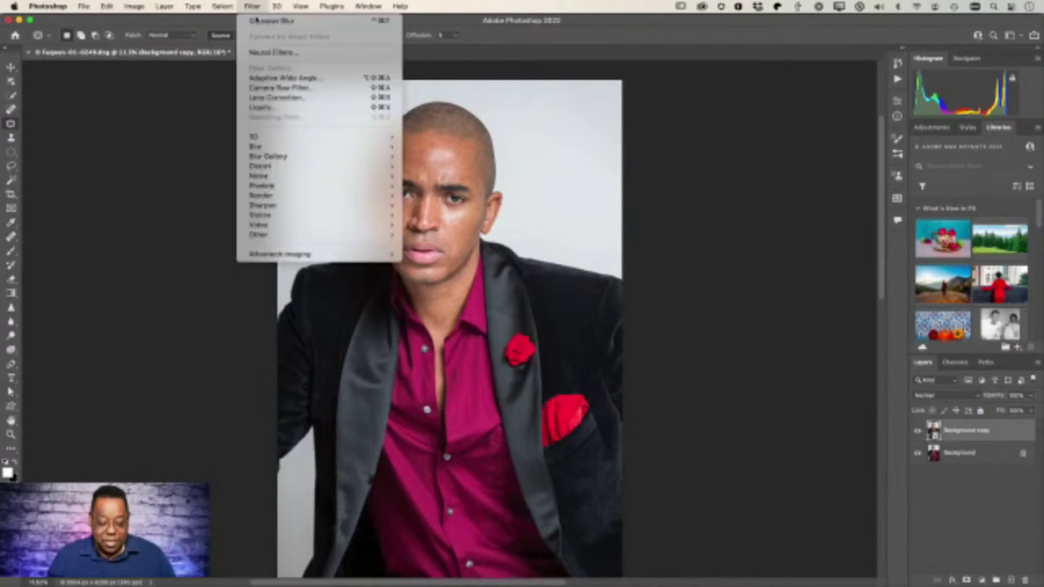
pyautogui.click(277, 109)
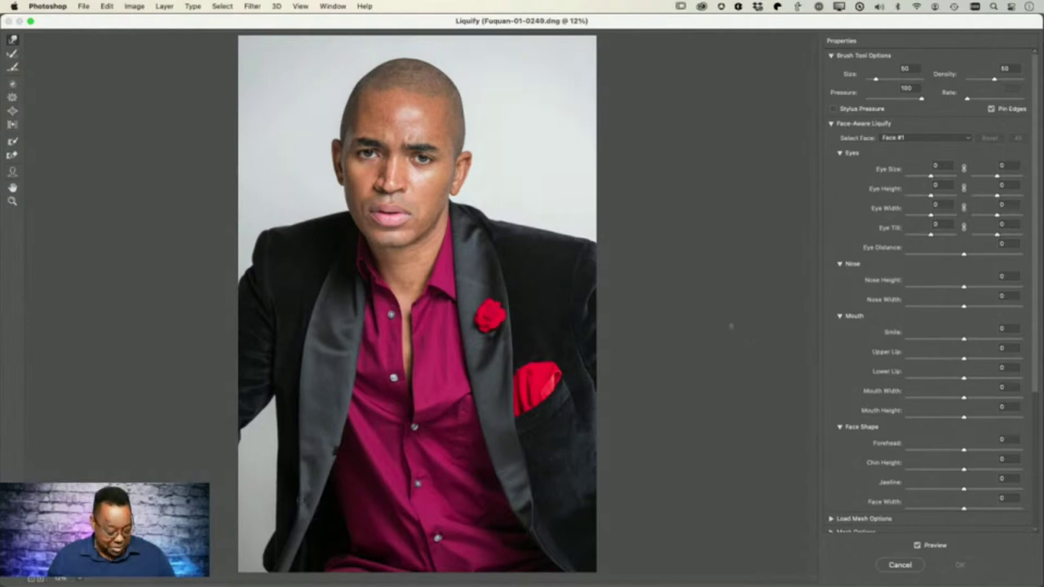
# Activate the Forward Warp tool for reshaping the jacket collar just below the ear on the flower side.
pyautogui.press('z')
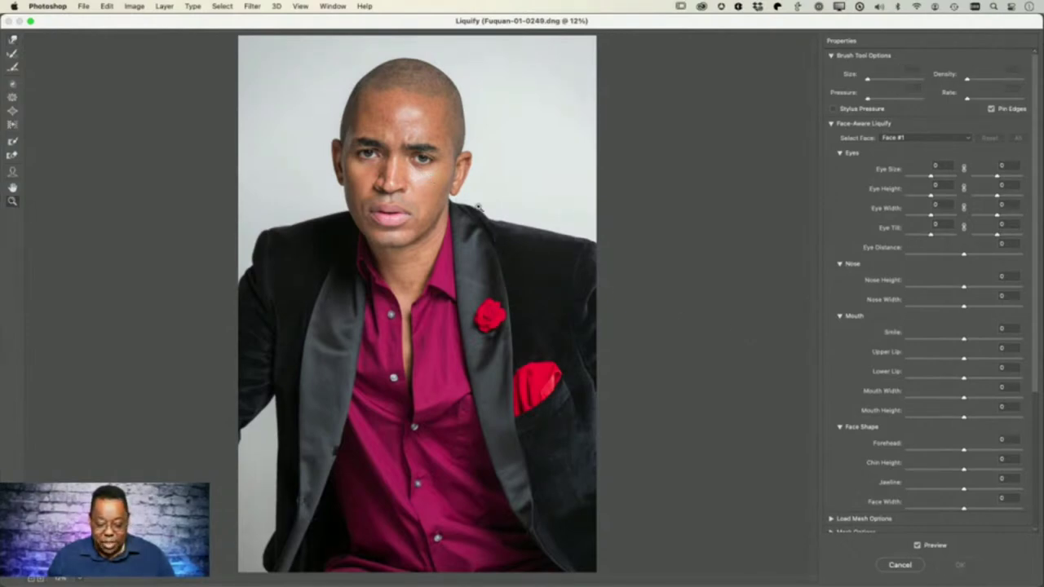
pyautogui.click(479, 207)
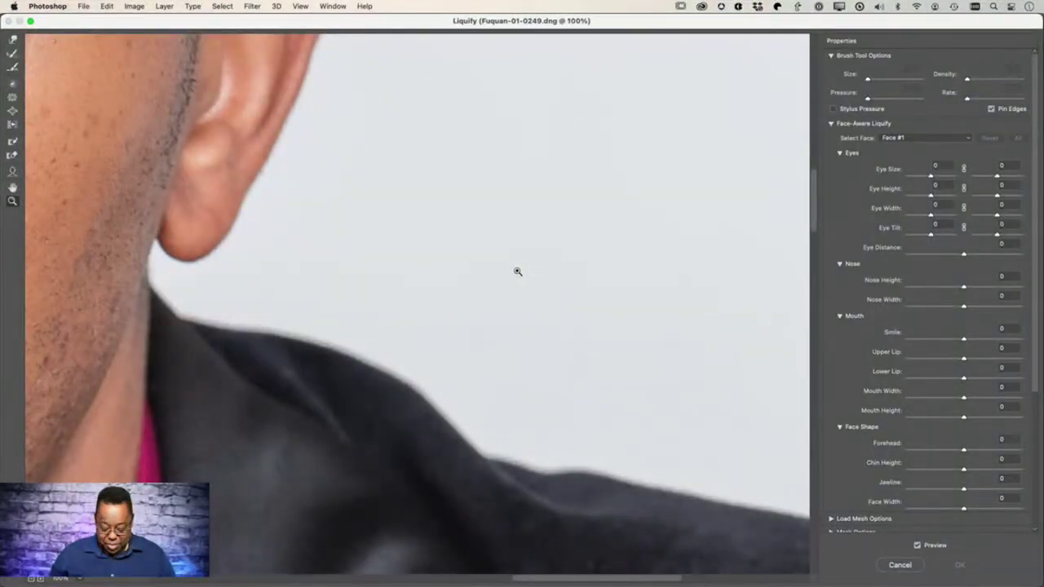
pyautogui.press('super')
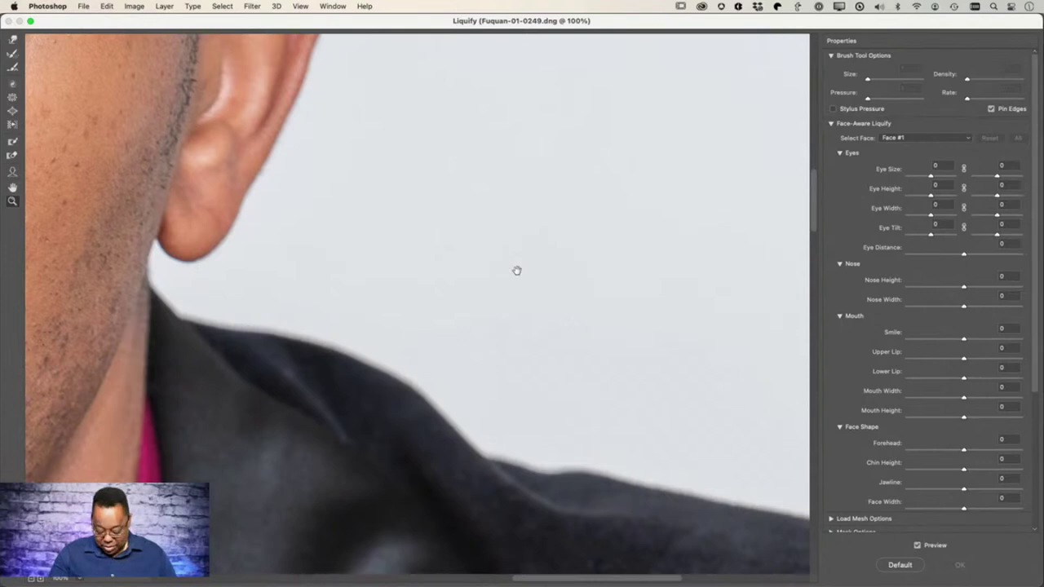
pyautogui.press('super+minus')
pyautogui.keyDown('alt'); pyautogui.click(517, 270); pyautogui.keyUp('alt')
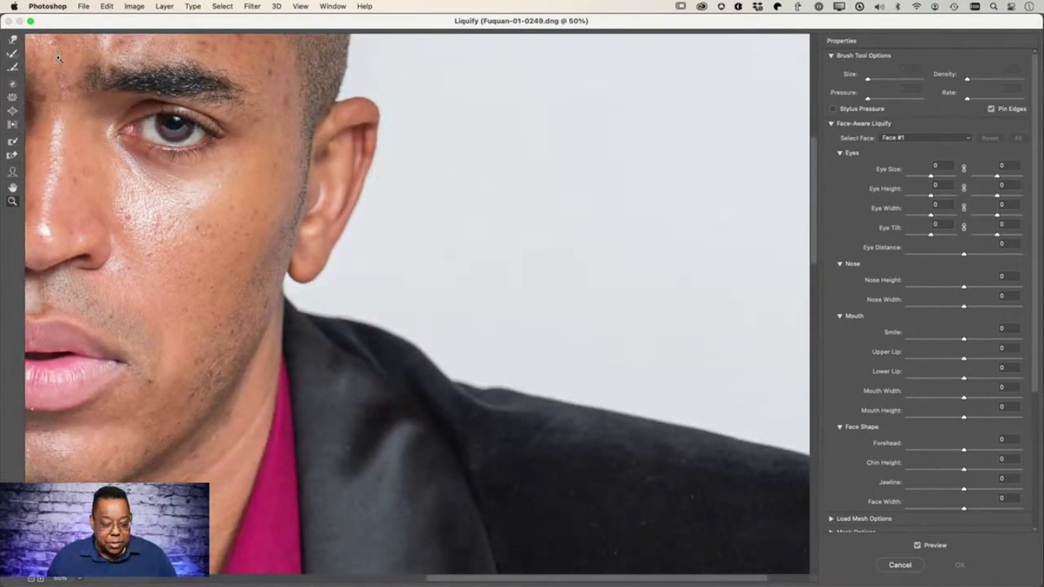
pyautogui.click(12, 40)
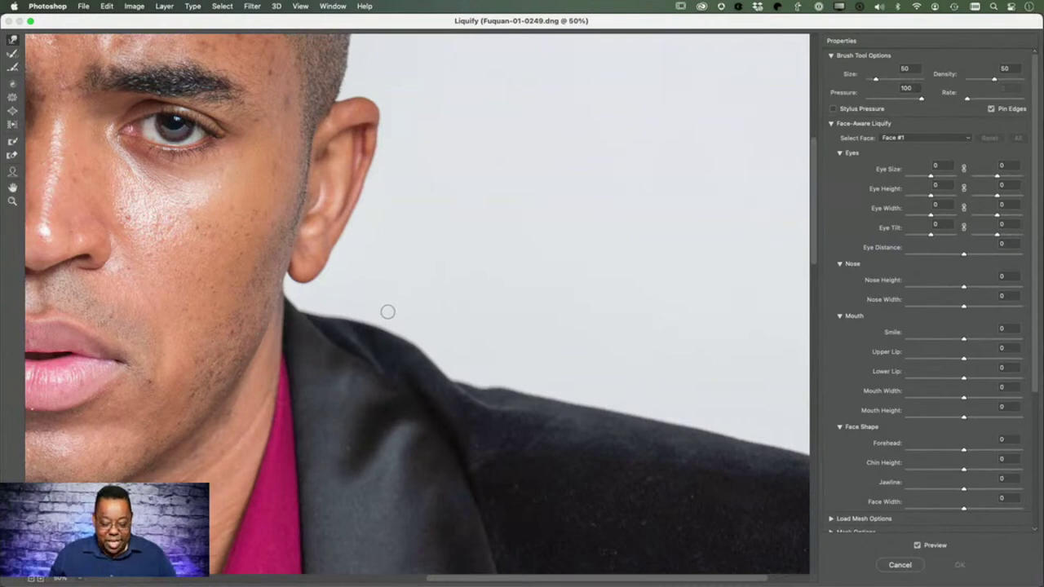
# Try pushing the collar edge with a size 50 warp brush, and undo the stroke.
pyautogui.moveTo(383, 333); pyautogui.dragTo(436, 325)
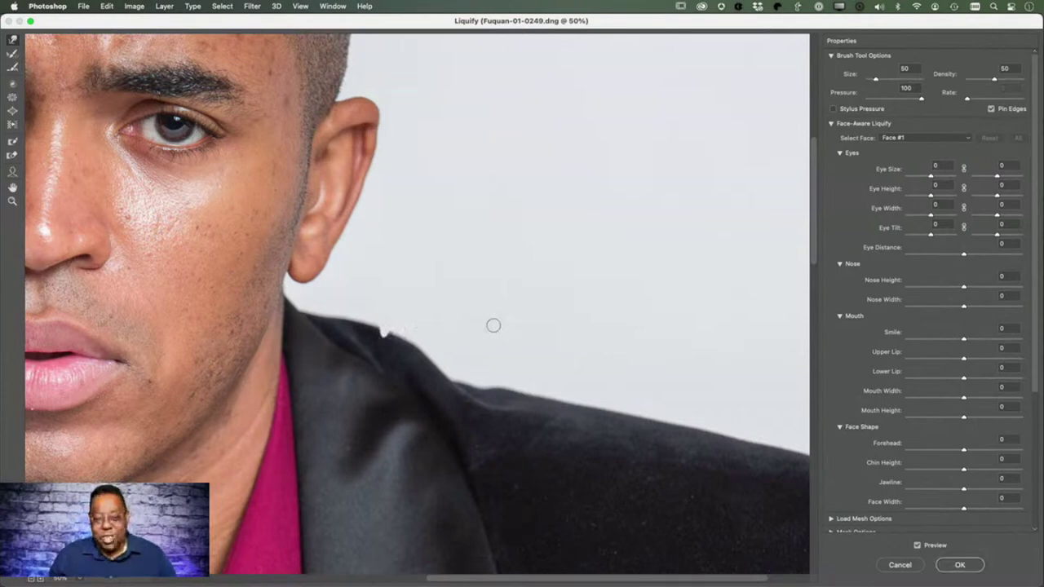
pyautogui.press('super+z')
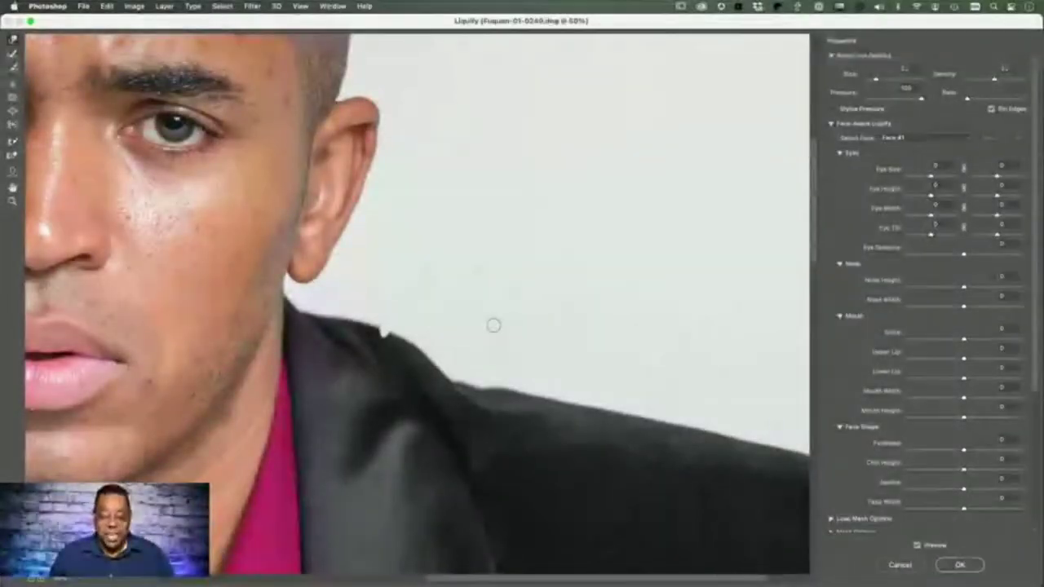
pyautogui.press('super+z')
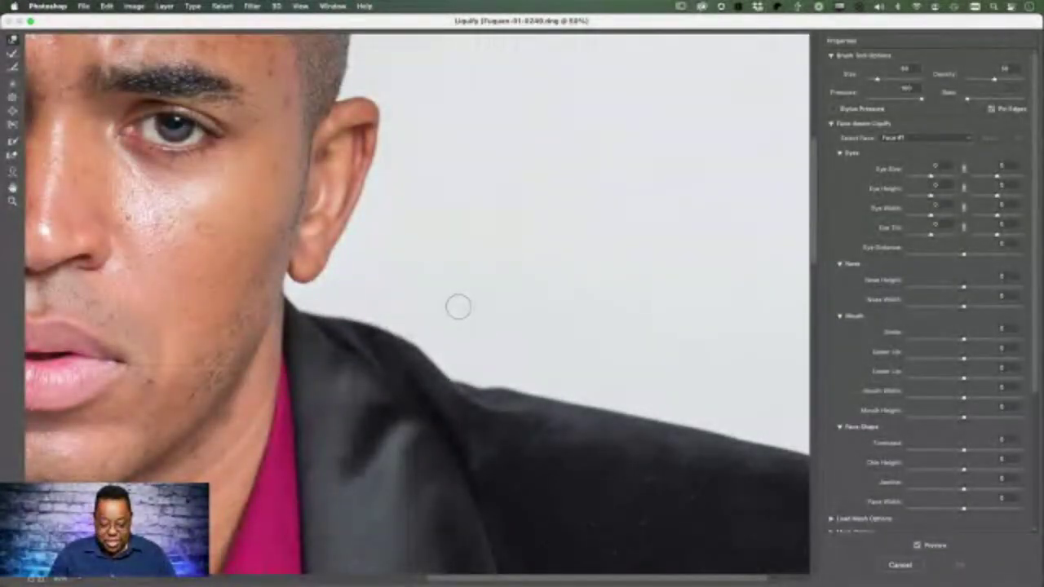
# Enlarge the warp brush well beyond the collar bump and push the bump down to level the shoulder line.
pyautogui.press(']')
pyautogui.press(']')
pyautogui.press(']')
pyautogui.press(']')
pyautogui.press(']')
pyautogui.press(']')
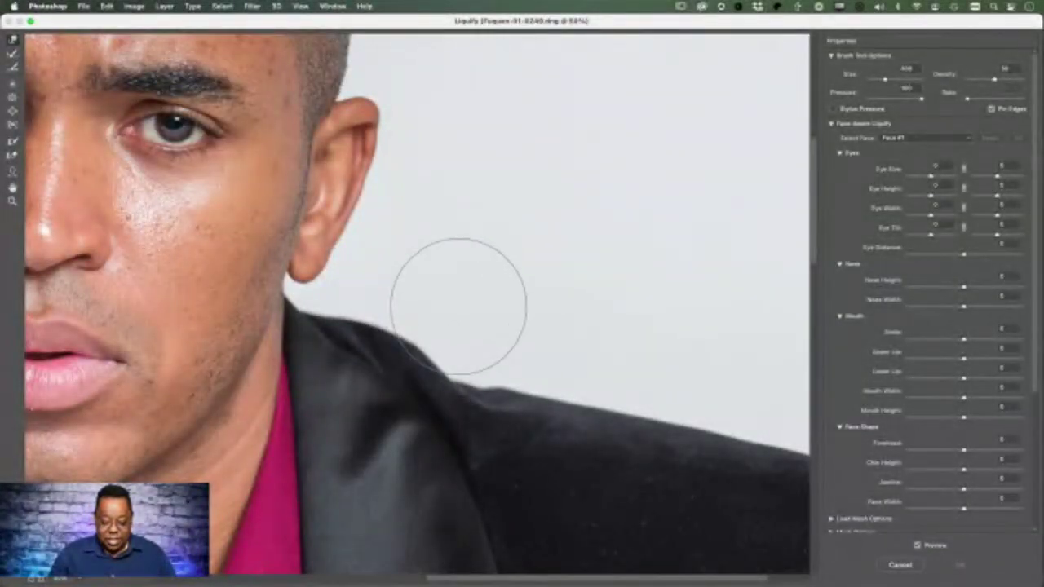
pyautogui.press(']')
pyautogui.press(']')
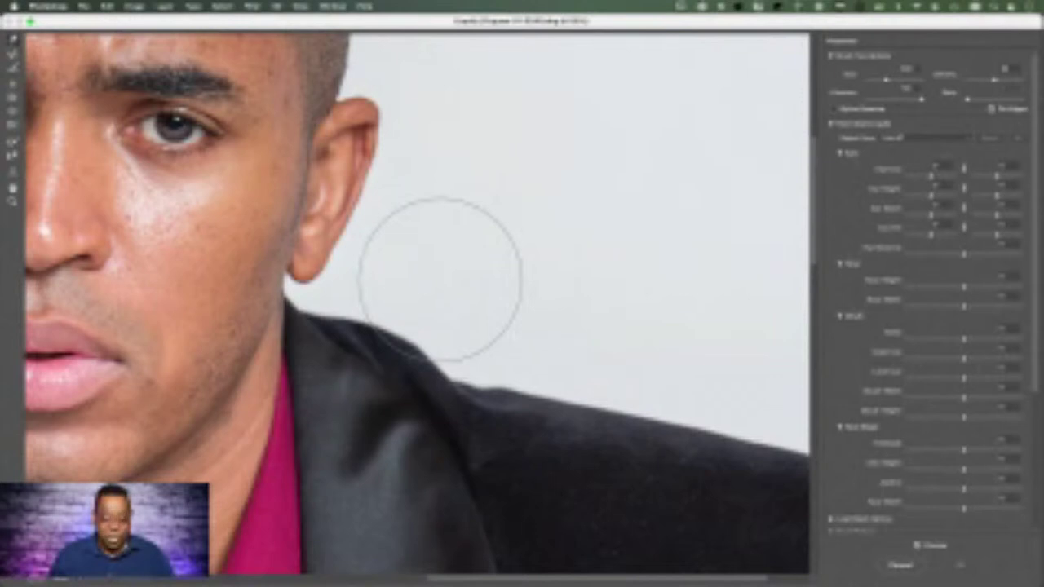
pyautogui.moveTo(436, 280)
pyautogui.mouseDown()
pyautogui.moveTo(421, 321)
pyautogui.moveTo(447, 315)
pyautogui.mouseUp()
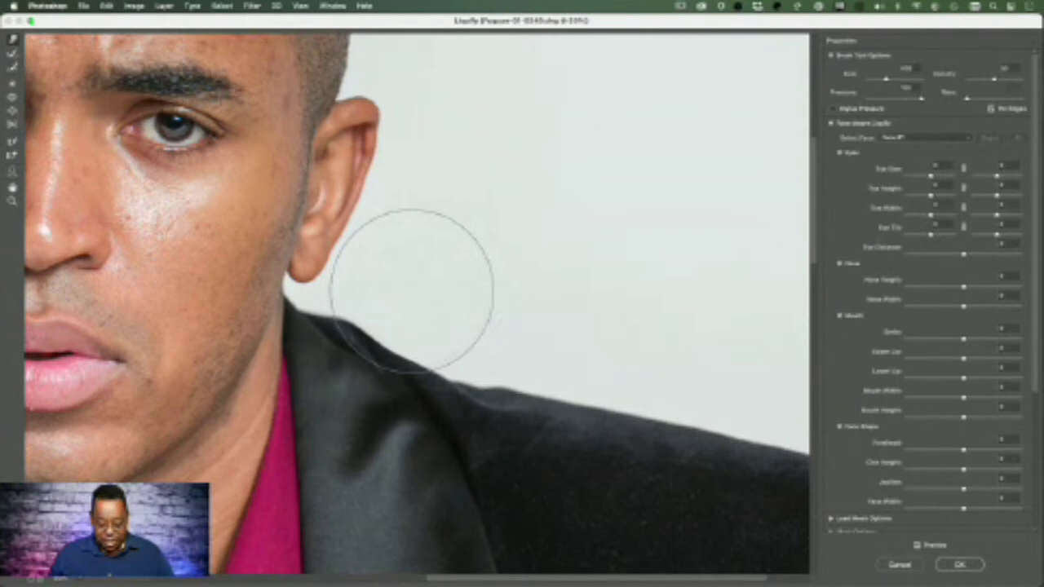
# Reduce the warp brush and smooth the remaining collar bump close to the earlobe.
pyautogui.press('[')
pyautogui.press('[')
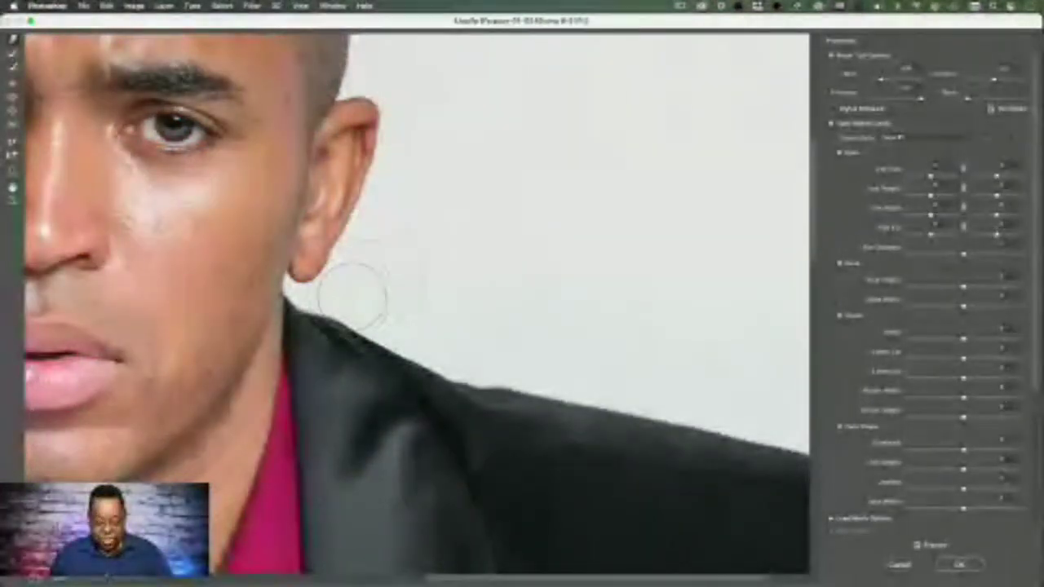
pyautogui.moveTo(351, 297)
pyautogui.mouseDown()
pyautogui.moveTo(343, 310)
pyautogui.moveTo(352, 310)
pyautogui.mouseUp()
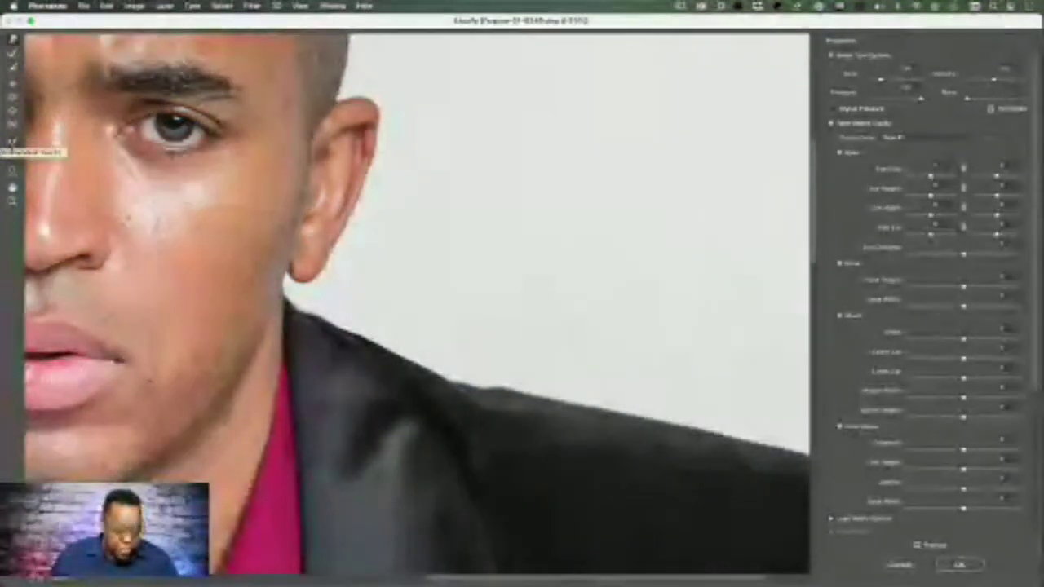
# Freeze the lower ear and earlobe above the collar with a mask to protect them from warping.
pyautogui.click(12, 144)
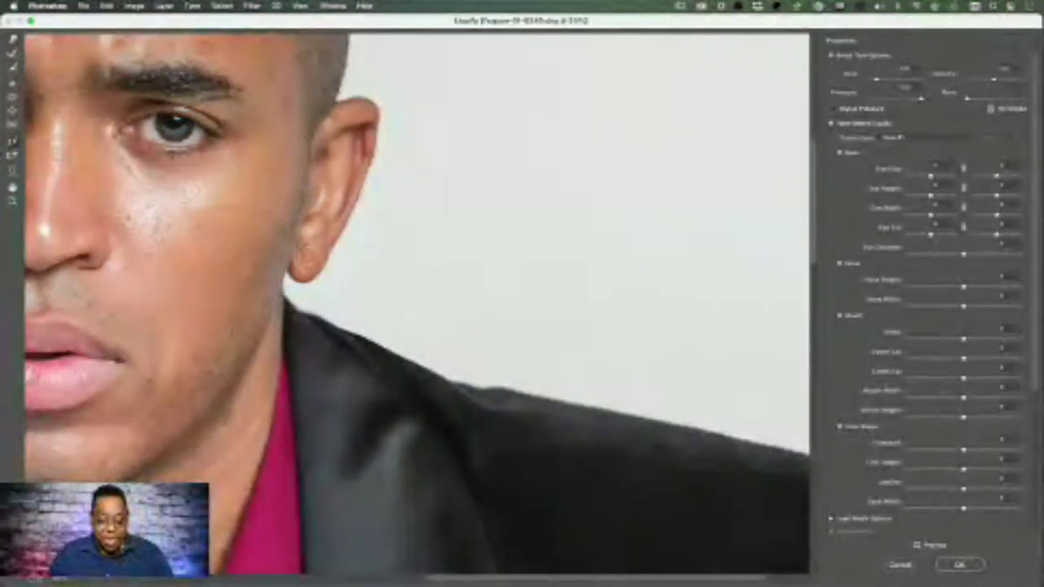
pyautogui.moveTo(319, 265)
pyautogui.mouseDown()
pyautogui.moveTo(304, 271)
pyautogui.moveTo(323, 278)
pyautogui.moveTo(289, 281)
pyautogui.moveTo(347, 224)
pyautogui.moveTo(308, 245)
pyautogui.moveTo(306, 266)
pyautogui.moveTo(305, 214)
pyautogui.moveTo(363, 204)
pyautogui.moveTo(371, 176)
pyautogui.moveTo(330, 195)
pyautogui.moveTo(333, 176)
pyautogui.moveTo(363, 168)
pyautogui.mouseUp()
pyautogui.moveTo(289, 284); pyautogui.dragTo(325, 286)
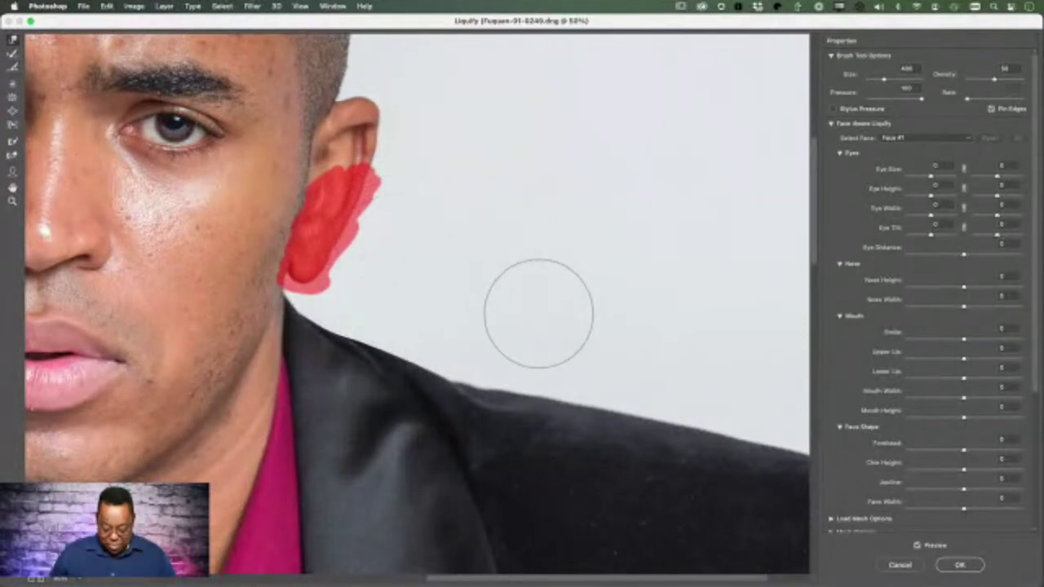
# Push in the notched jacket edge below the shoulder opposite the pocket square with a size 200 warp brush.
pyautogui.press('super+0')
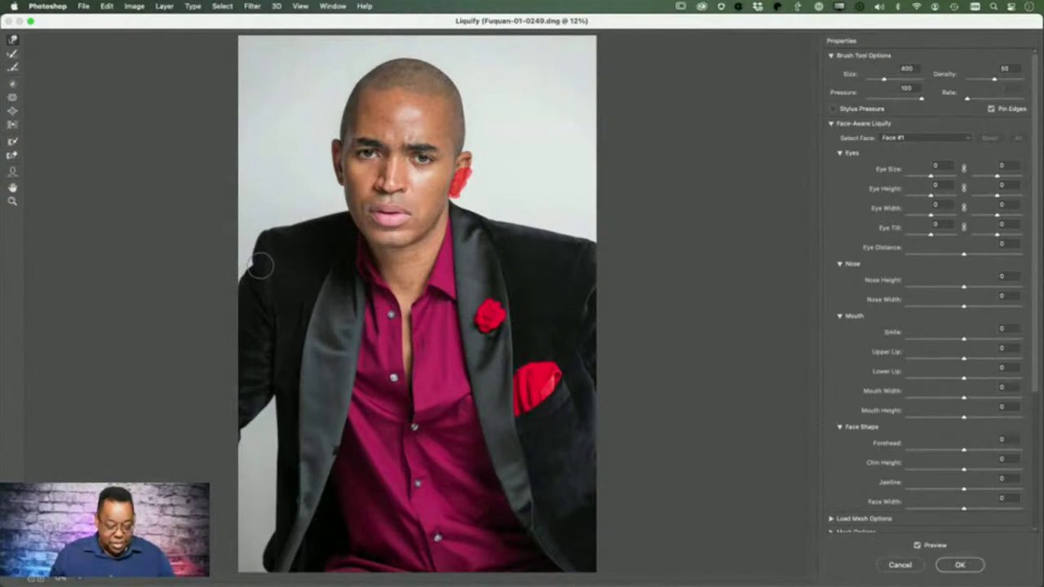
pyautogui.press('a')
pyautogui.press('z')
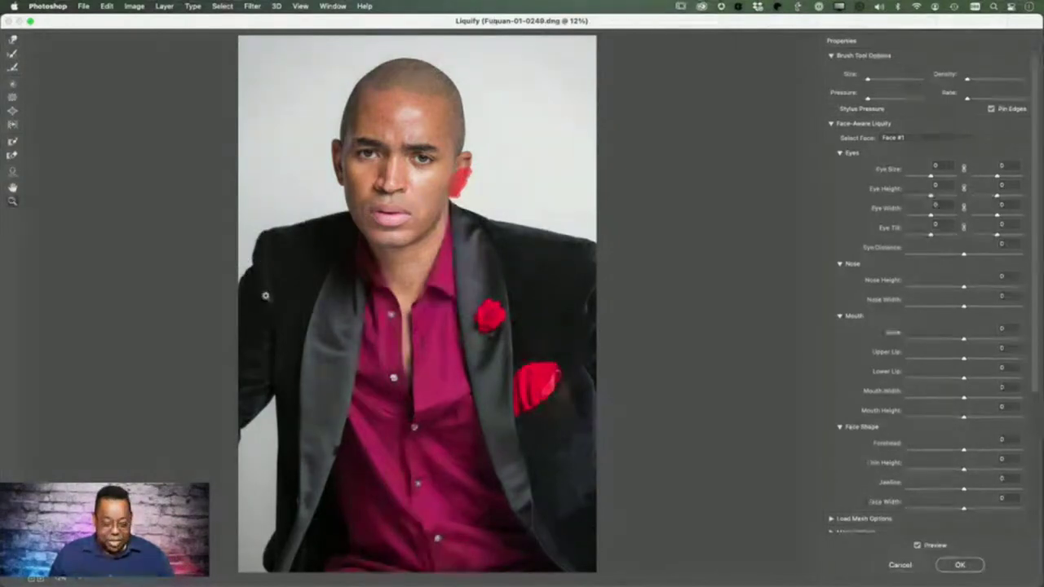
pyautogui.moveTo(274, 300); pyautogui.dragTo(336, 330)
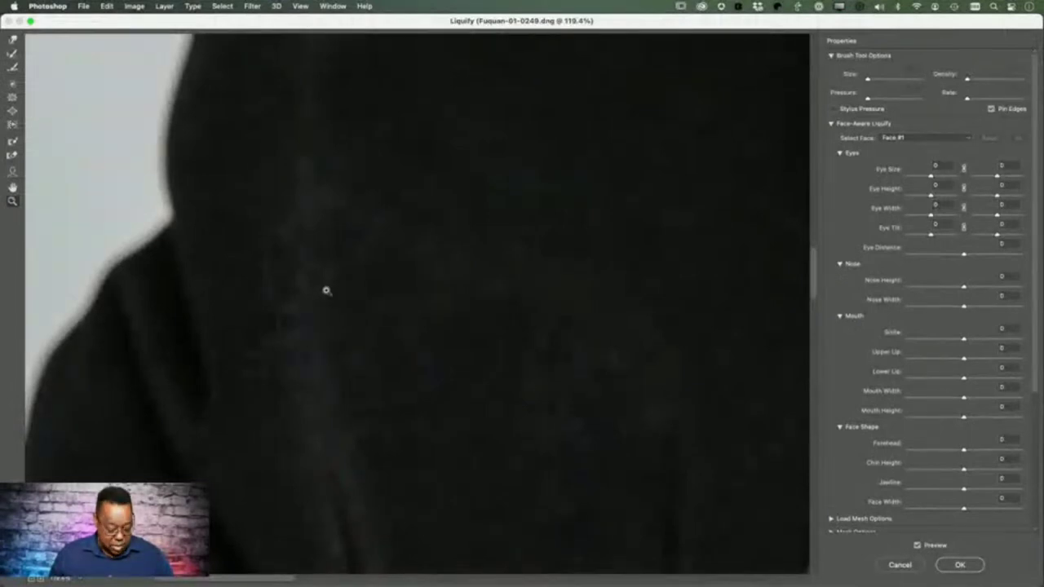
pyautogui.press('w')
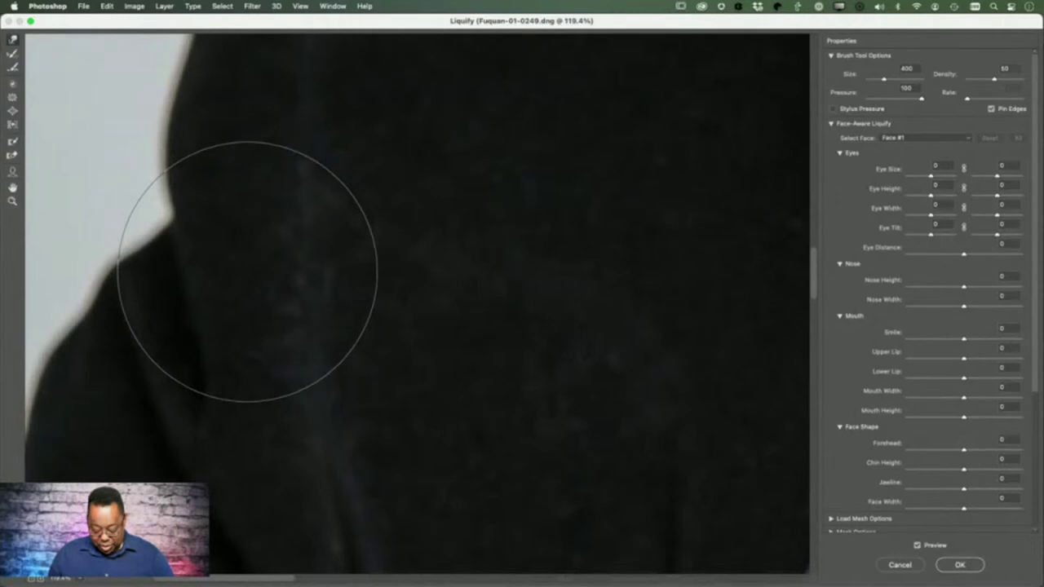
pyautogui.press('[')
pyautogui.press('[')
pyautogui.press('[')
pyautogui.press('[')
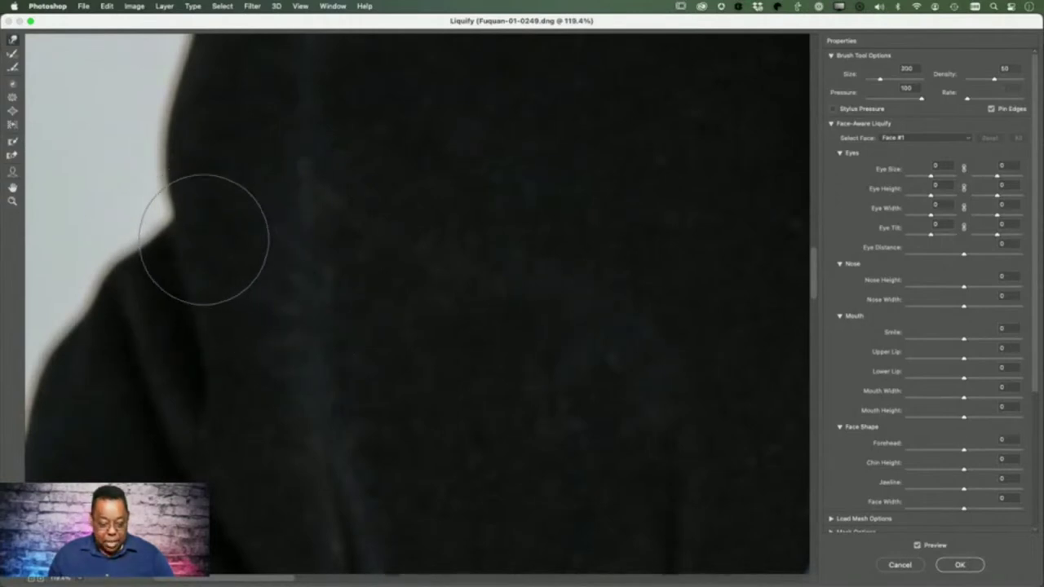
pyautogui.moveTo(195, 235)
pyautogui.mouseDown()
pyautogui.moveTo(166, 214)
pyautogui.moveTo(174, 226)
pyautogui.moveTo(166, 246)
pyautogui.moveTo(158, 234)
pyautogui.moveTo(182, 204)
pyautogui.moveTo(170, 182)
pyautogui.moveTo(189, 181)
pyautogui.moveTo(161, 257)
pyautogui.moveTo(155, 249)
pyautogui.moveTo(175, 258)
pyautogui.moveTo(242, 253)
pyautogui.mouseUp()
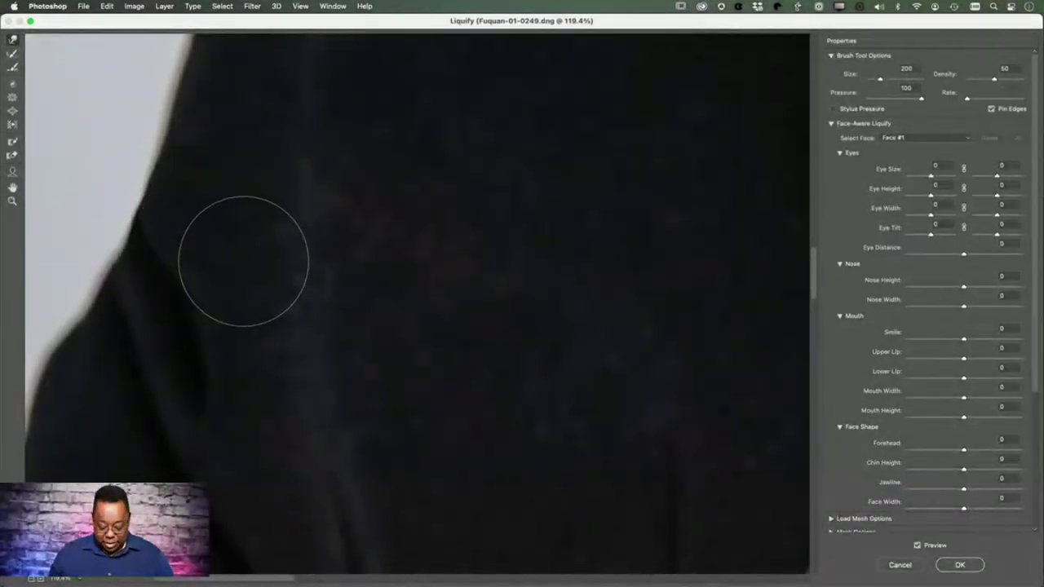
# Push the bulge at the jacket's lower outer hem inward toward the lapel with a size 400 warp brush.
pyautogui.press('super+0')
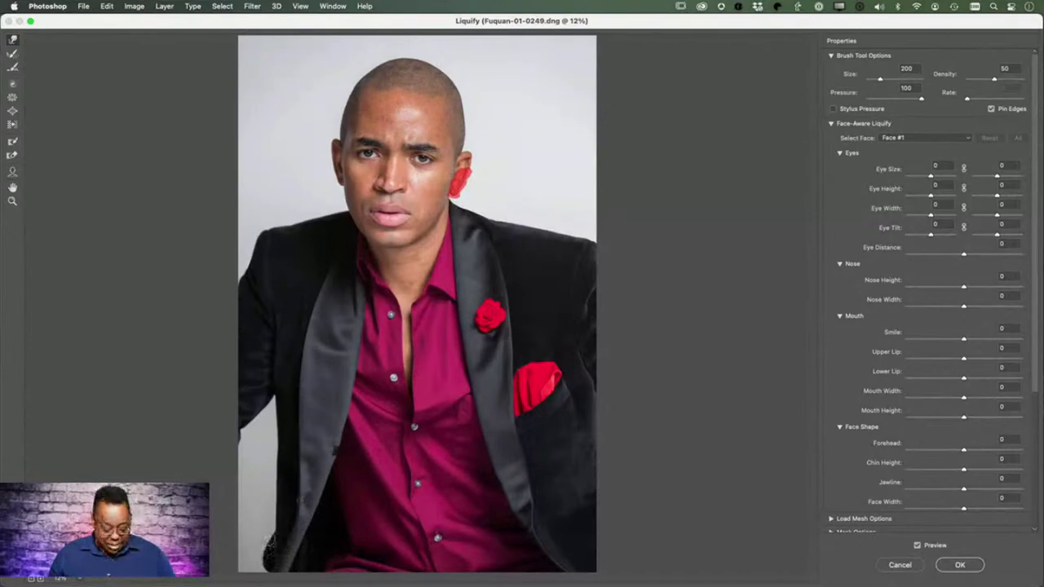
pyautogui.press('z')
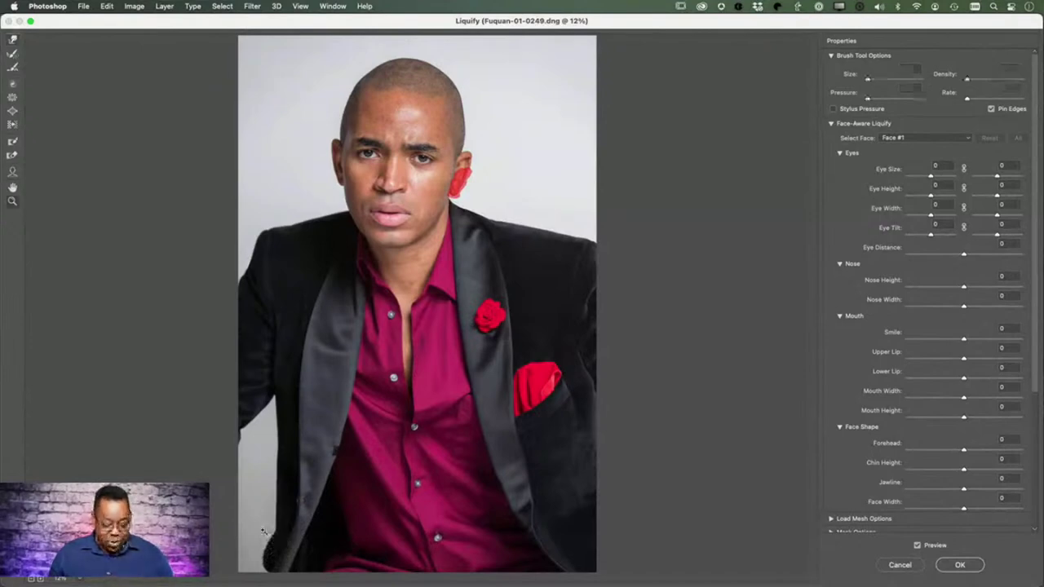
pyautogui.click(253, 527)
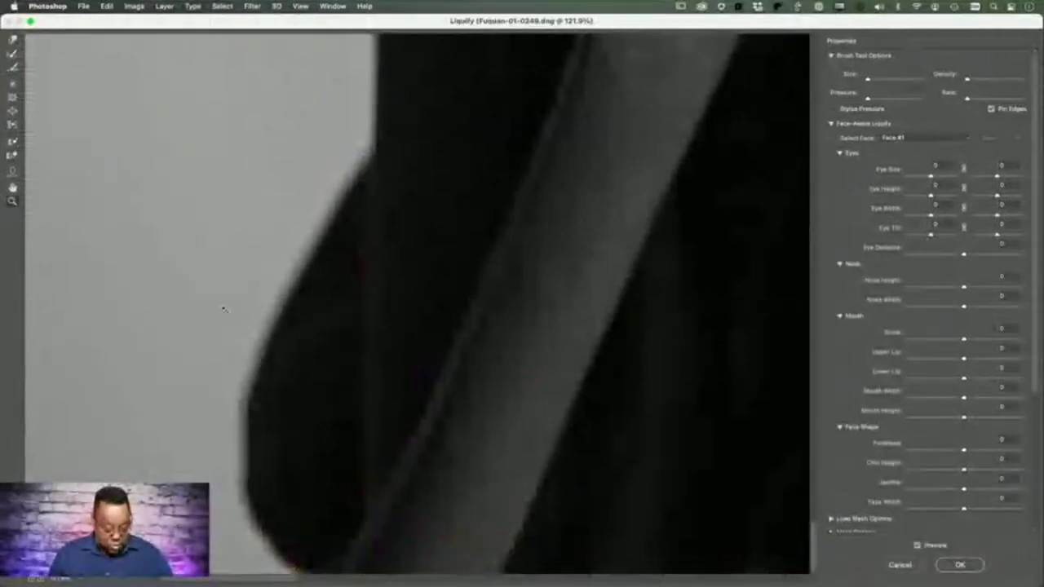
pyautogui.press('w')
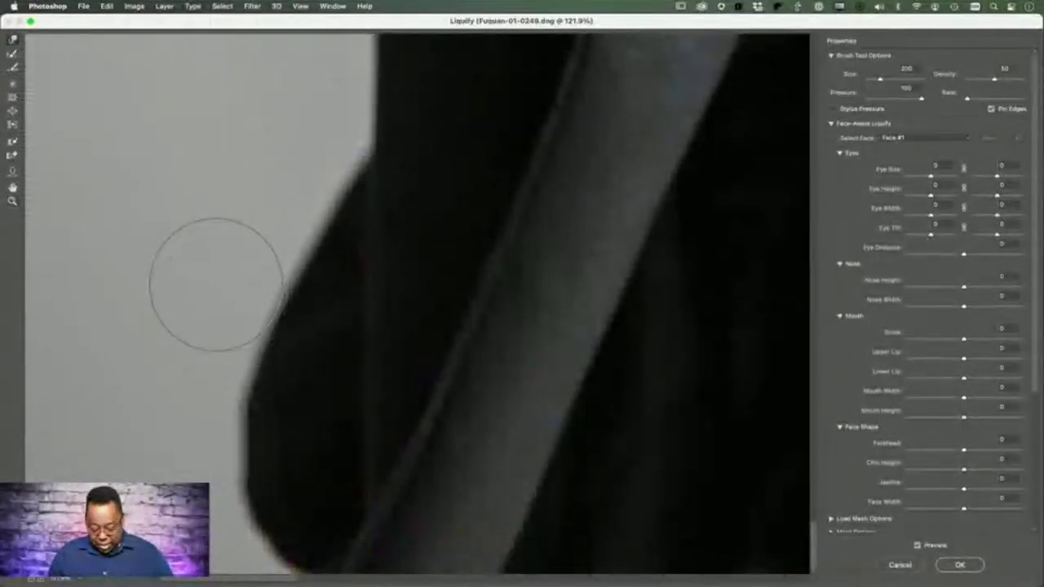
pyautogui.press(']')
pyautogui.press(']')
pyautogui.moveTo(215, 291); pyautogui.dragTo(265, 290)
pyautogui.moveTo(251, 194); pyautogui.dragTo(323, 206)
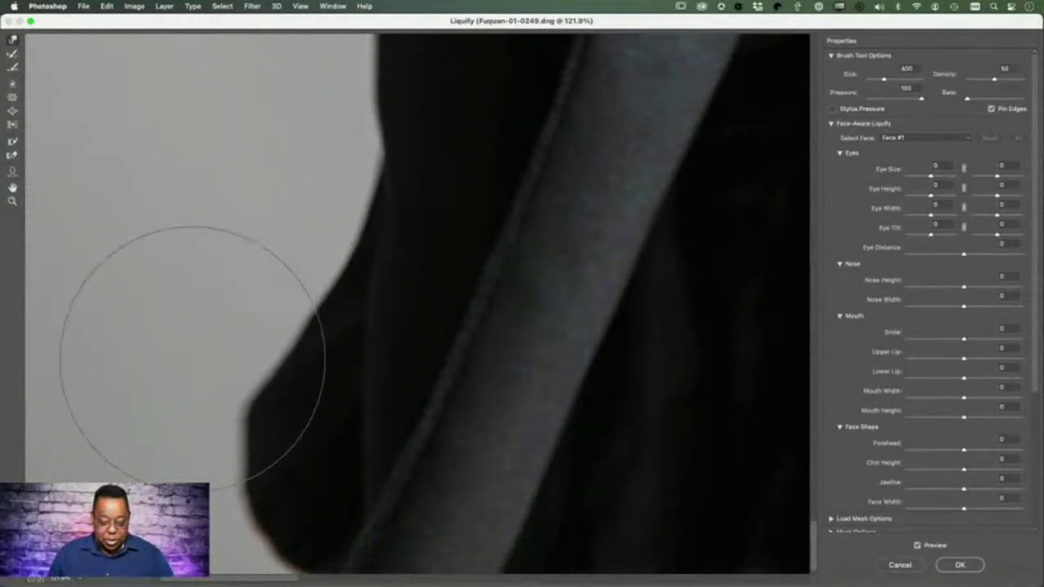
pyautogui.moveTo(177, 405)
pyautogui.mouseDown()
pyautogui.moveTo(265, 438)
pyautogui.moveTo(227, 458)
pyautogui.moveTo(215, 481)
pyautogui.moveTo(275, 498)
pyautogui.mouseUp()
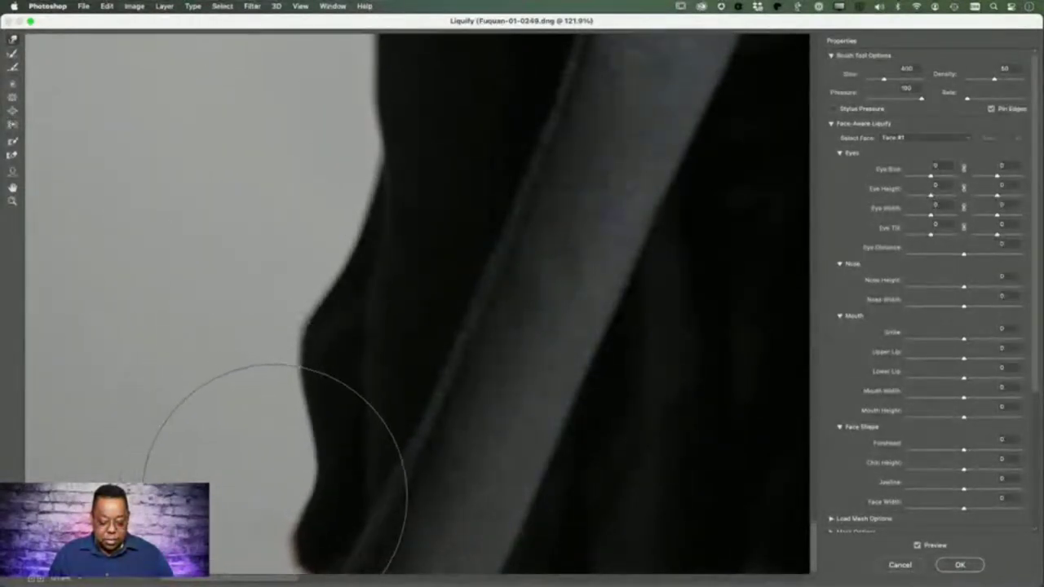
pyautogui.moveTo(250, 332)
pyautogui.mouseDown()
pyautogui.moveTo(291, 332)
pyautogui.moveTo(291, 298)
pyautogui.mouseUp()
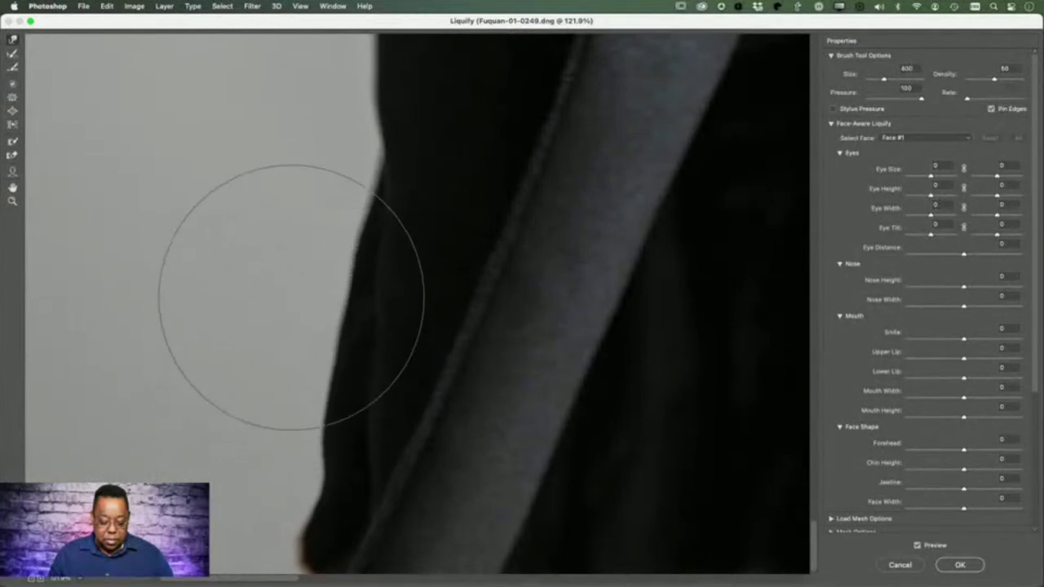
# Even out the leftover waves along the jacket's lower outer edge down to the end of the hem.
pyautogui.moveTo(307, 204); pyautogui.dragTo(297, 231)
pyautogui.moveTo(226, 530); pyautogui.dragTo(261, 564)
pyautogui.moveTo(241, 426); pyautogui.dragTo(271, 425)
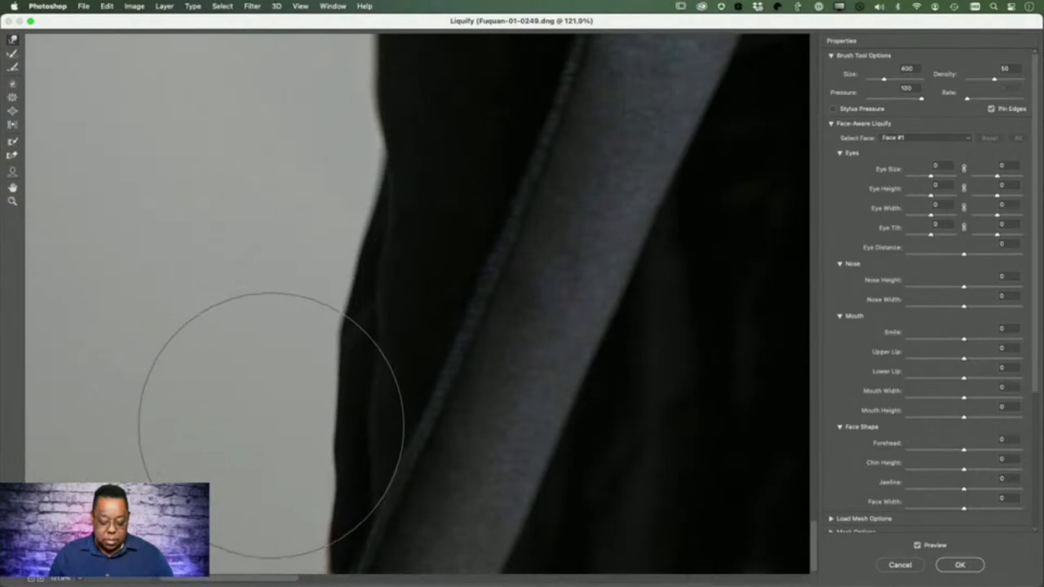
pyautogui.moveTo(264, 310); pyautogui.dragTo(285, 317)
pyautogui.moveTo(284, 250); pyautogui.dragTo(298, 275)
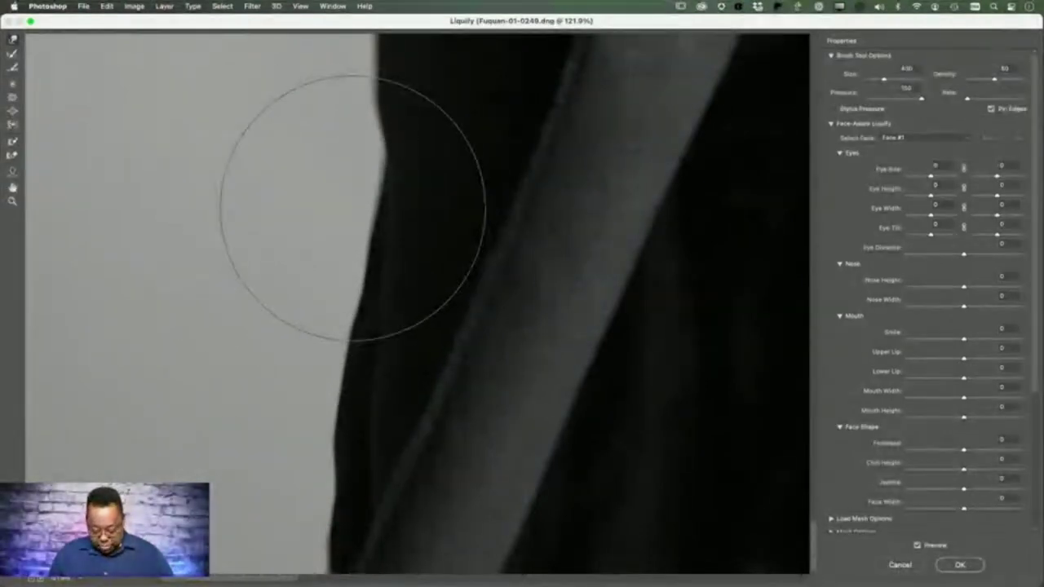
# Reduce the warp brush and nudge the kink above the reshaped hem outward to straighten the jacket edge.
pyautogui.press('[')
pyautogui.press('[')
pyautogui.press('[')
pyautogui.press('[')
pyautogui.press('[')
pyautogui.press('[')
pyautogui.press('[')
pyautogui.moveTo(403, 165); pyautogui.dragTo(392, 158)
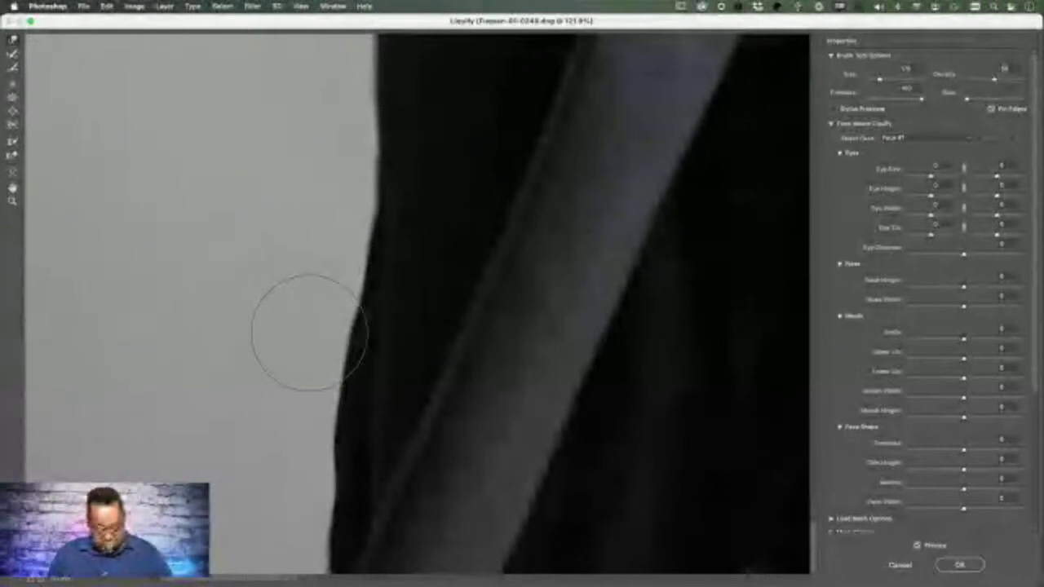
# Enlarge the warp brush slightly and refine the lower jacket edge into a straighter line down to the hem.
pyautogui.press(']')
pyautogui.press(']')
pyautogui.press(']')
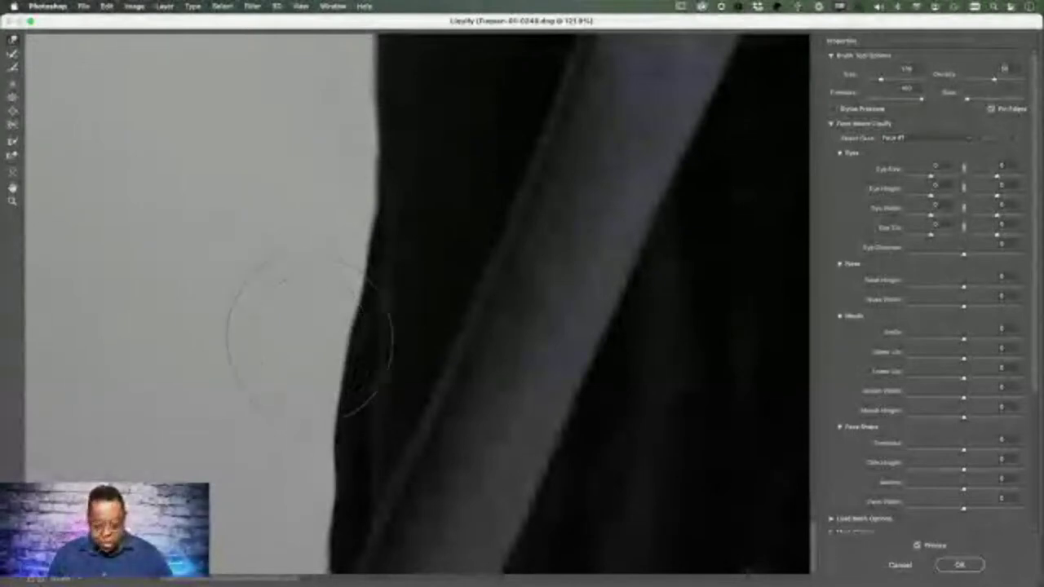
pyautogui.moveTo(310, 342); pyautogui.dragTo(326, 359)
pyautogui.moveTo(309, 408); pyautogui.dragTo(326, 423)
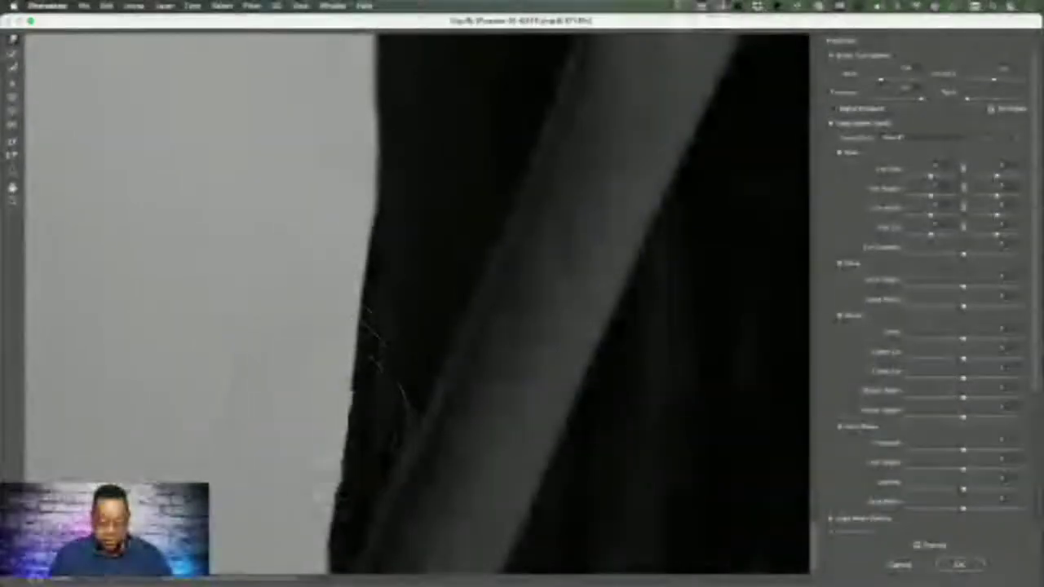
pyautogui.moveTo(308, 522); pyautogui.dragTo(324, 527)
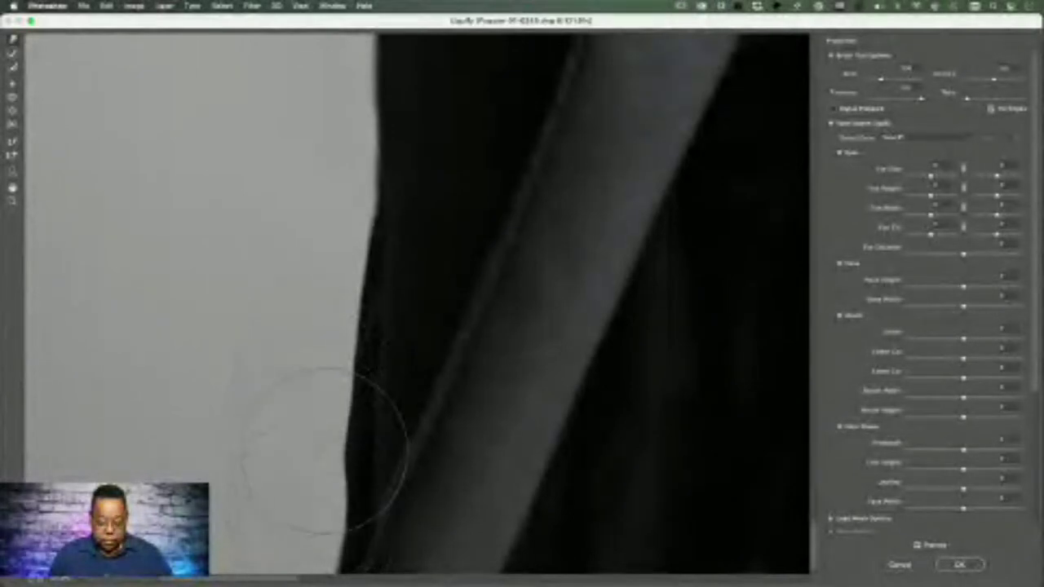
pyautogui.moveTo(325, 452)
pyautogui.mouseDown()
pyautogui.moveTo(338, 436)
pyautogui.moveTo(336, 317)
pyautogui.mouseUp()
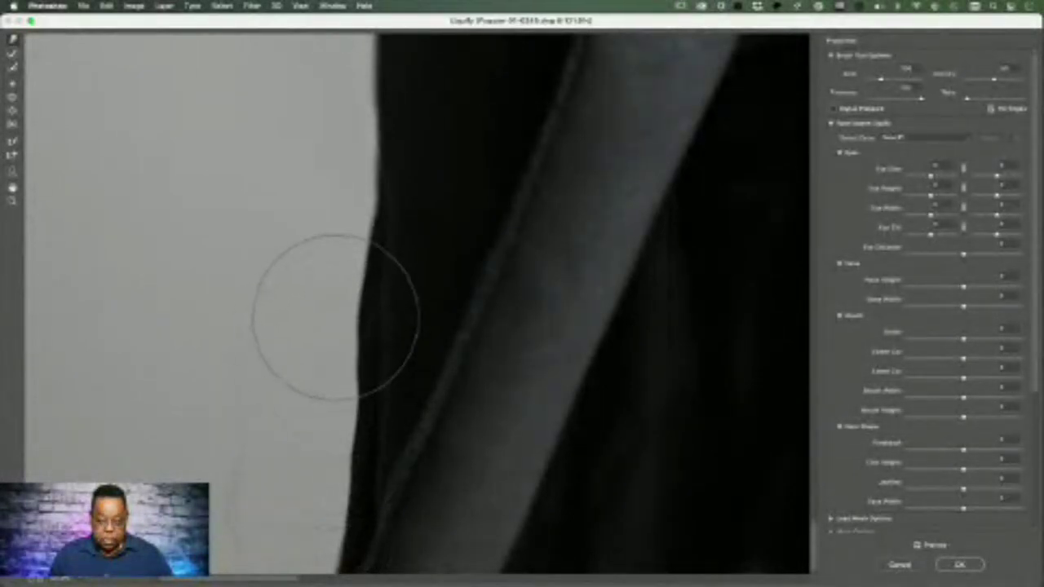
# Apply the Liquify reshaping to the portrait copy and toggle its smart filter to compare the jacket before and after.
pyautogui.press('super+0')
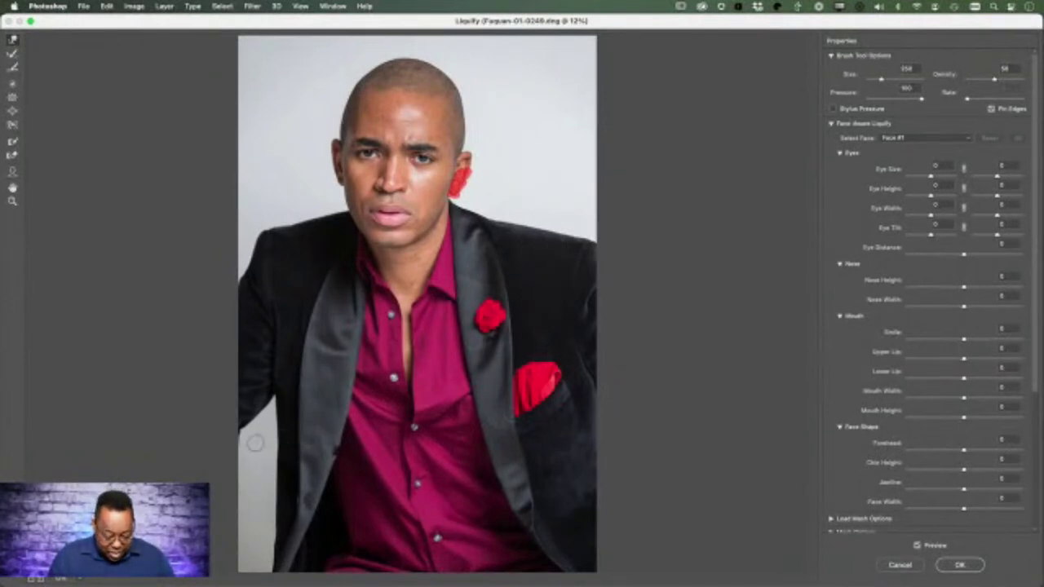
pyautogui.press(']')
pyautogui.press(']')
pyautogui.press(']')
pyautogui.press(']')
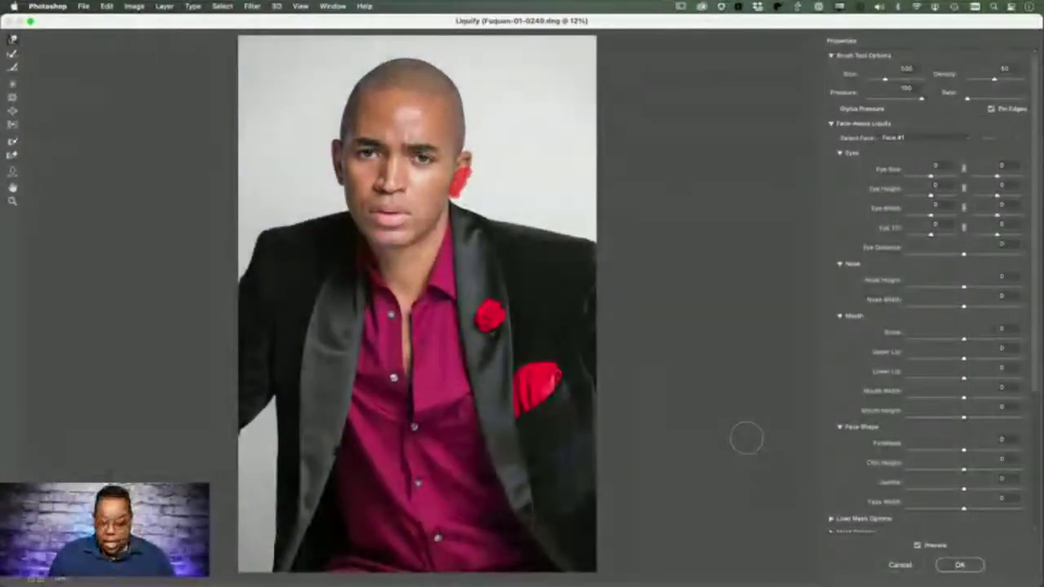
pyautogui.click(960, 568)
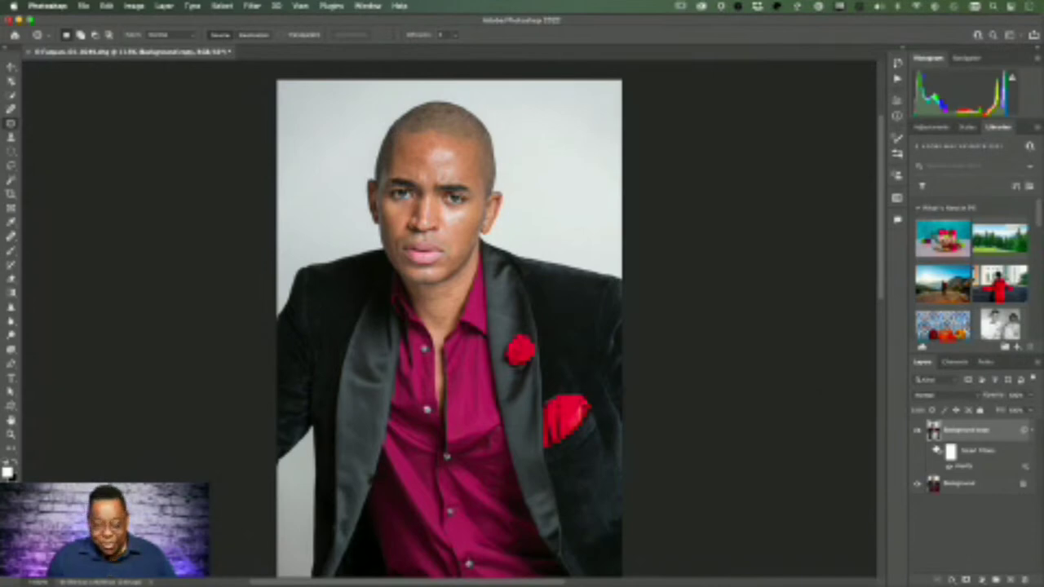
pyautogui.click(936, 451)
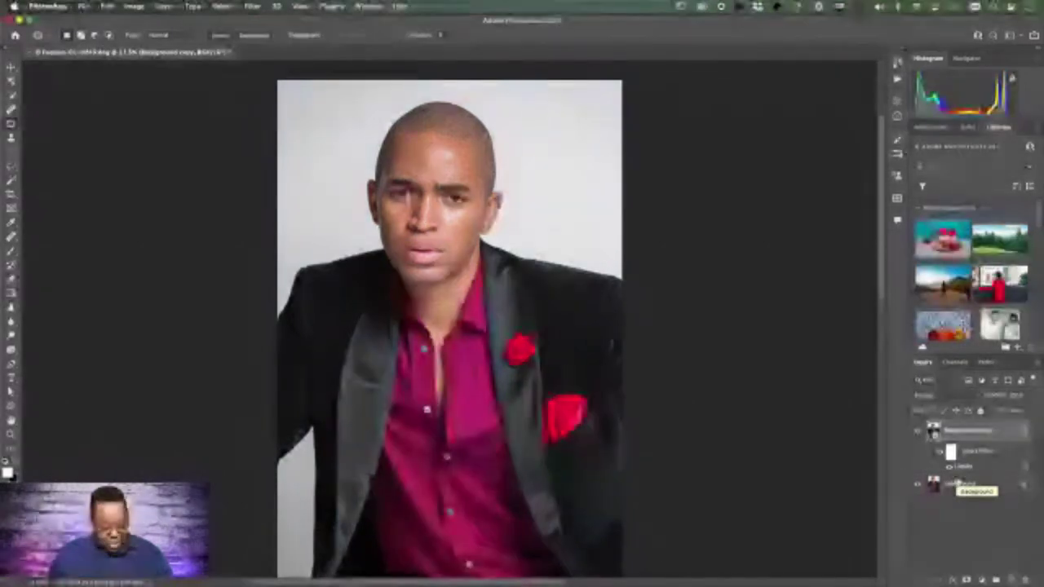
# Stamp all visible layers into a new layer above the Liquify copy and toggle its visibility to check it.
pyautogui.press('super+alt+shift+e')
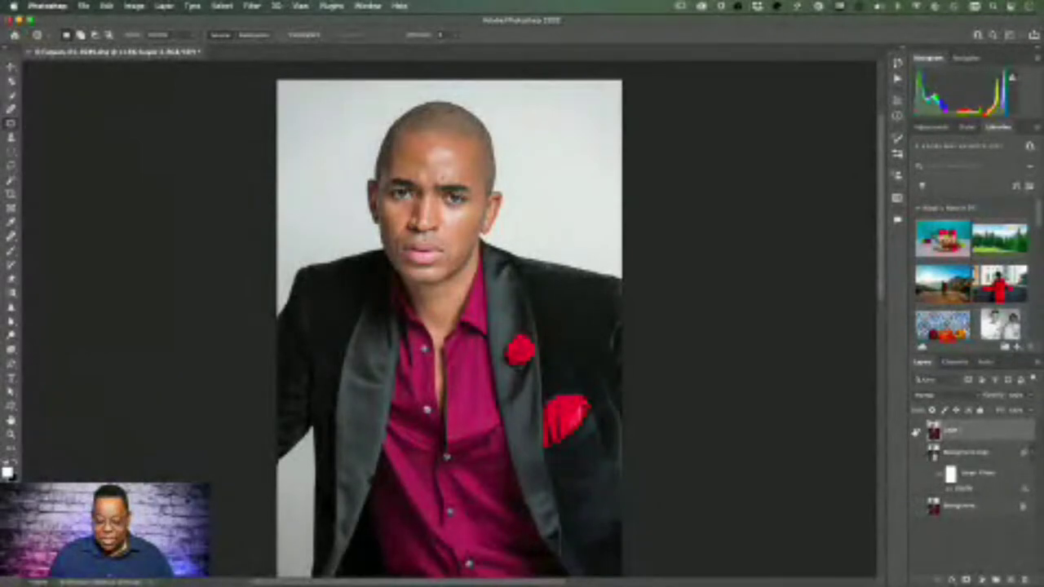
pyautogui.click(916, 433)
pyautogui.click(916, 433)
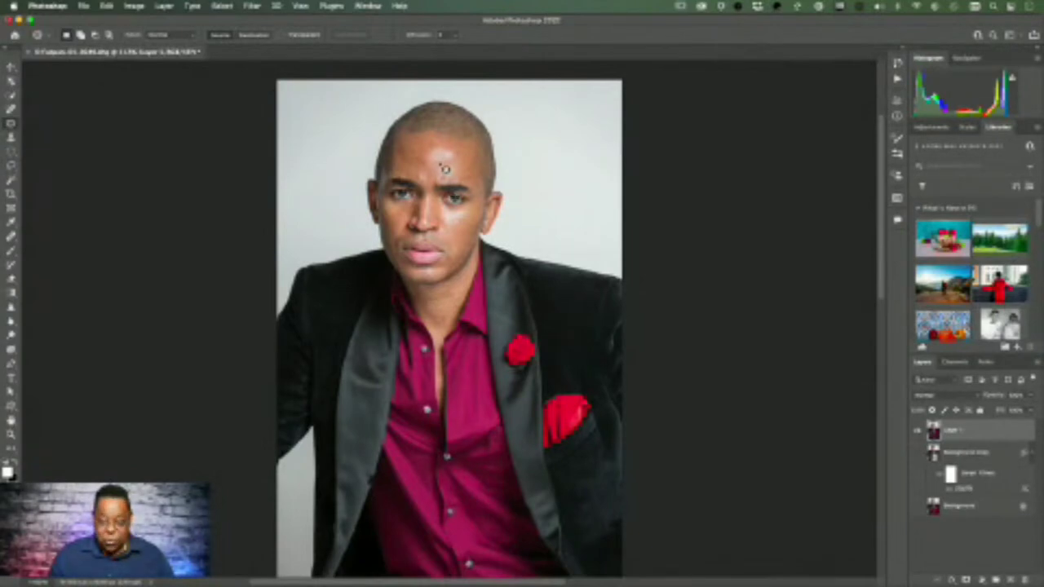
# Set up the Clone Stamp in Darken mode with reduced opacity for work on the forehead shine.
pyautogui.press('z')
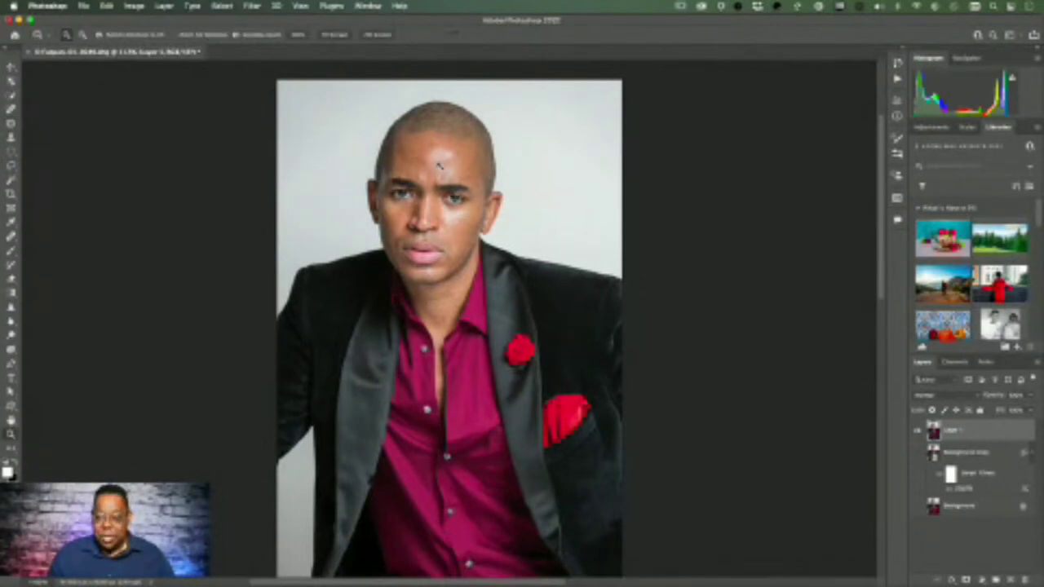
pyautogui.moveTo(406, 148); pyautogui.dragTo(483, 208)
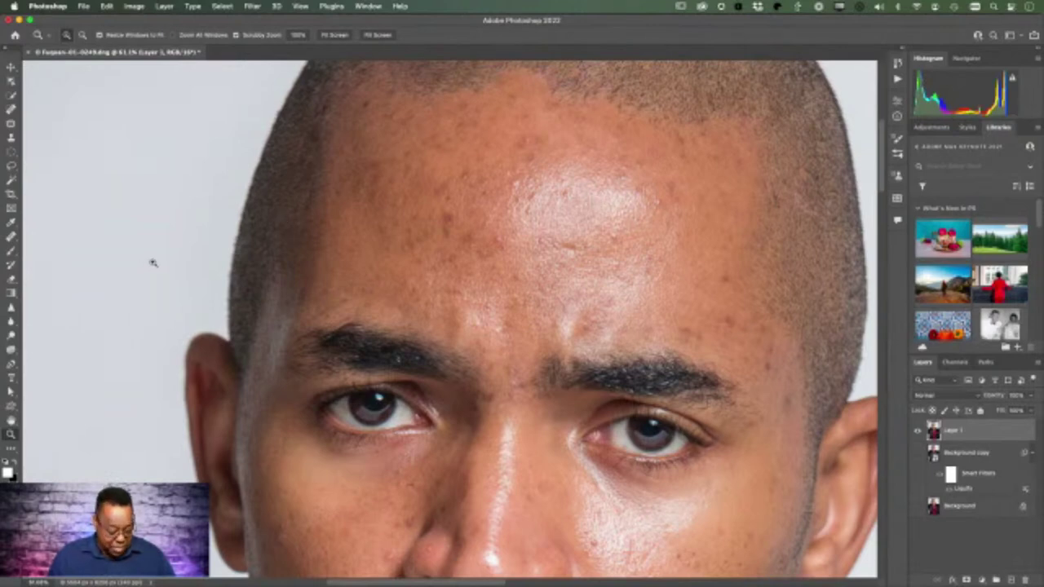
pyautogui.press('s')
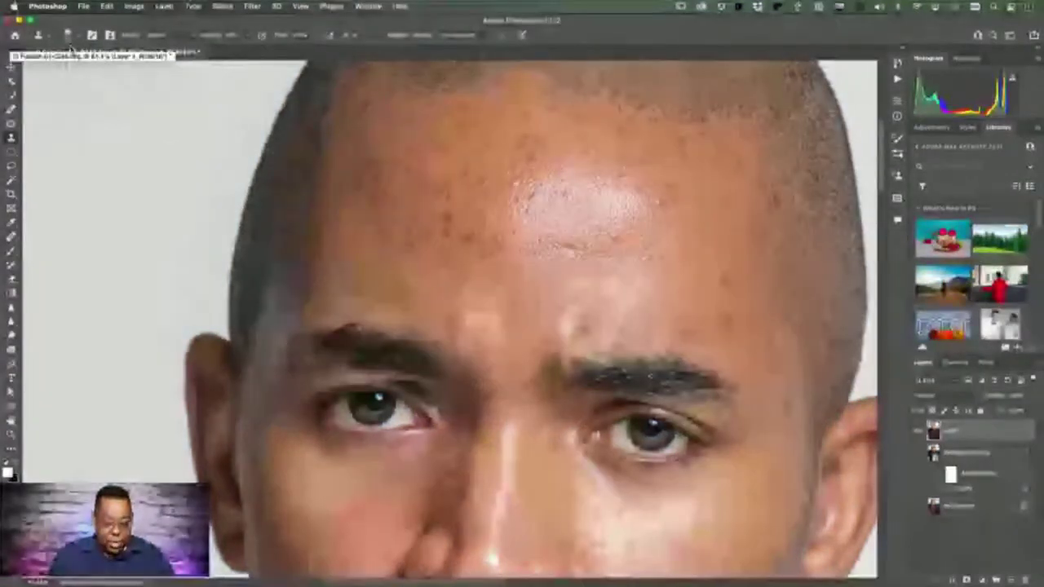
pyautogui.click(173, 35)
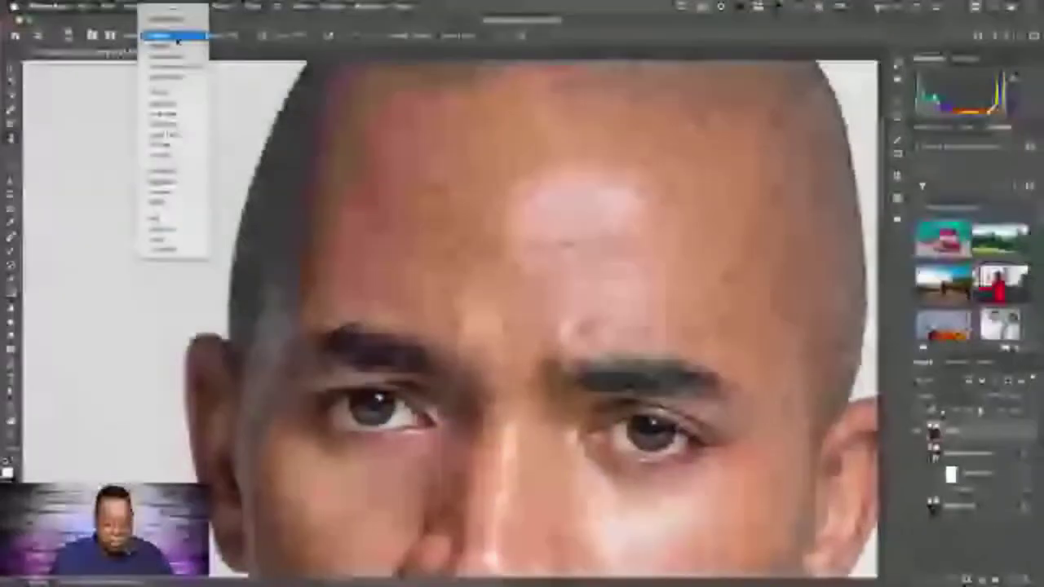
pyautogui.moveTo(181, 9)
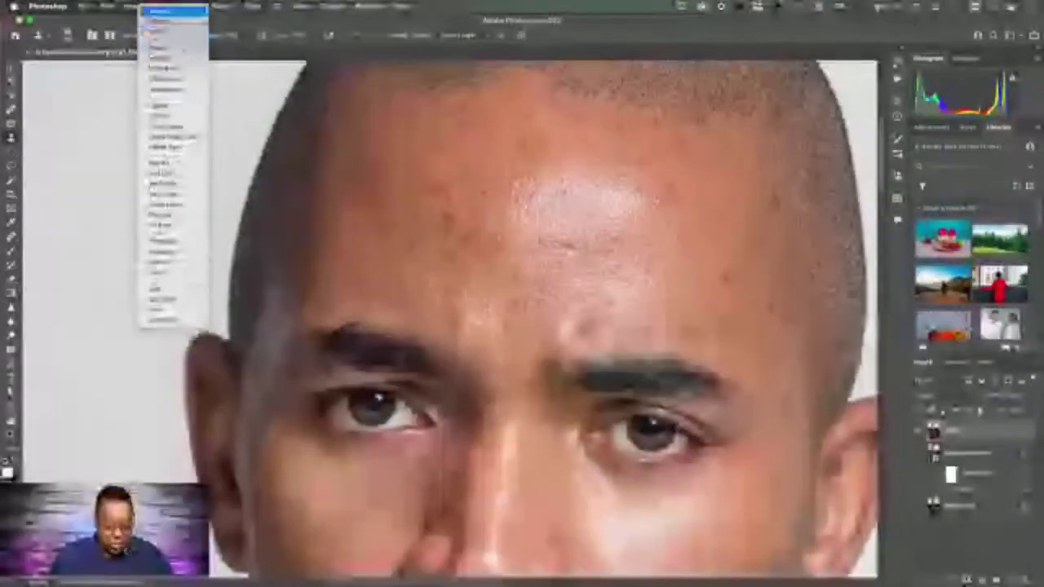
pyautogui.click(175, 46)
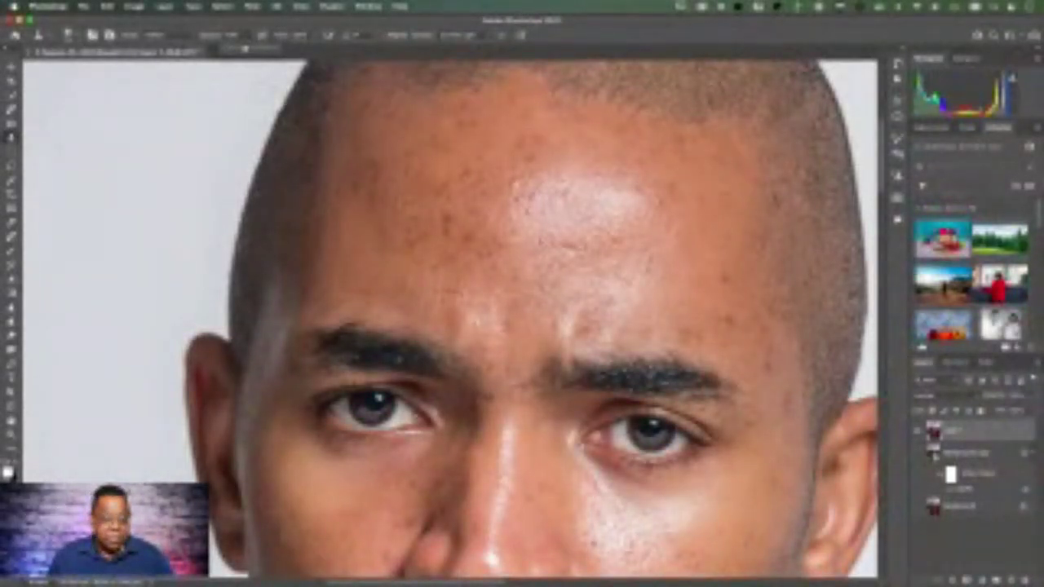
pyautogui.press('Return')
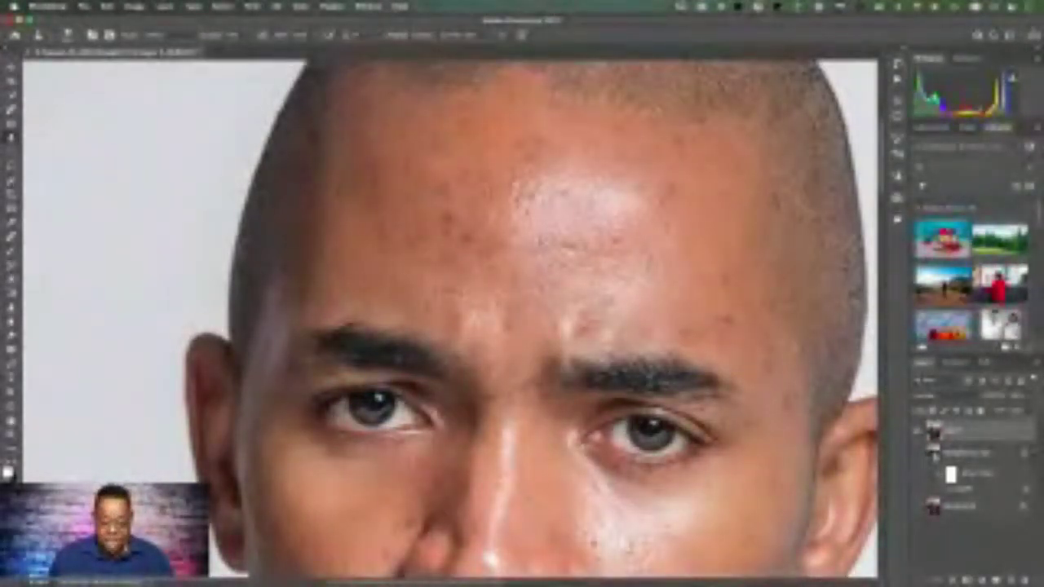
# Clone matte skin over the bright highlight at the middle of the forehead and the shine just above the brows.
pyautogui.moveTo(486, 209); pyautogui.dragTo(557, 207)
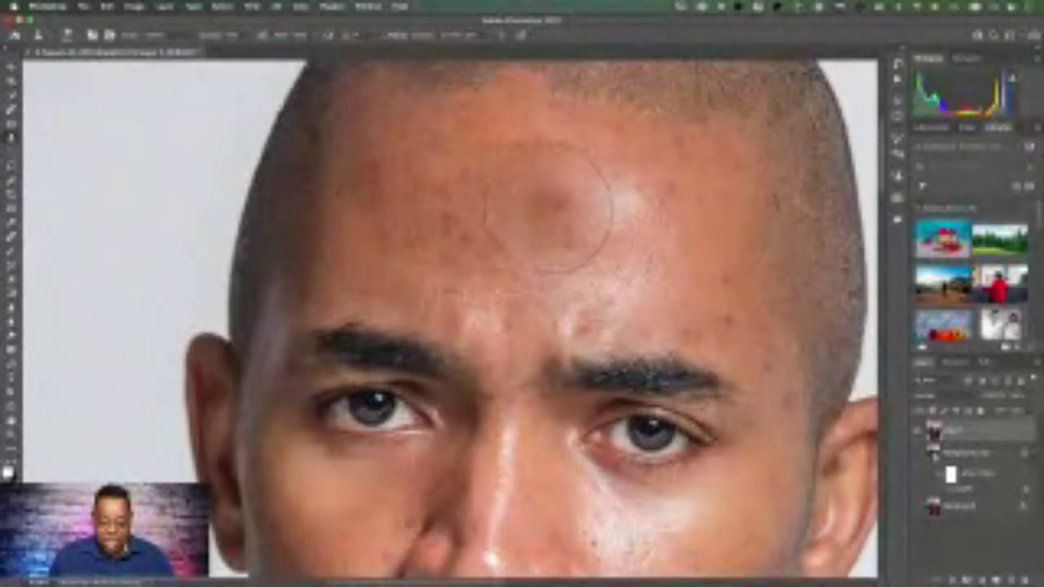
pyautogui.click(547, 213)
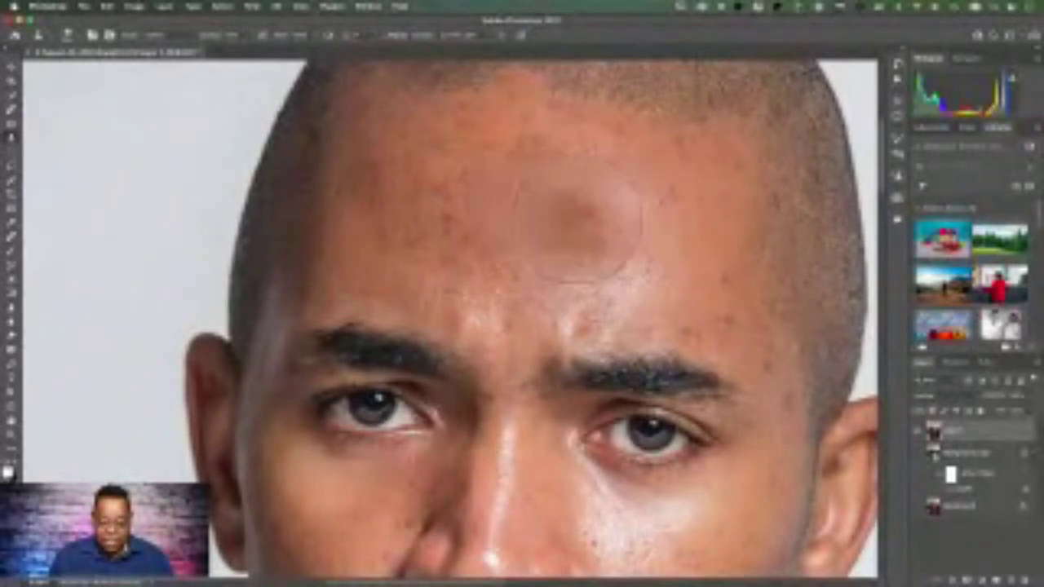
pyautogui.moveTo(597, 221)
pyautogui.mouseDown()
pyautogui.moveTo(617, 199)
pyautogui.moveTo(553, 202)
pyautogui.mouseUp()
pyautogui.click(553, 204)
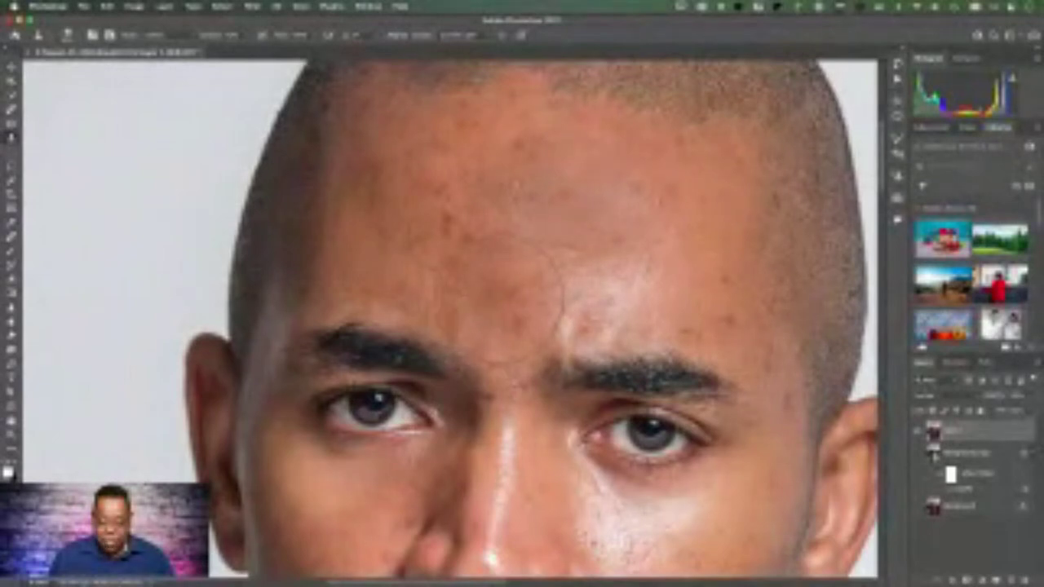
pyautogui.click(485, 311)
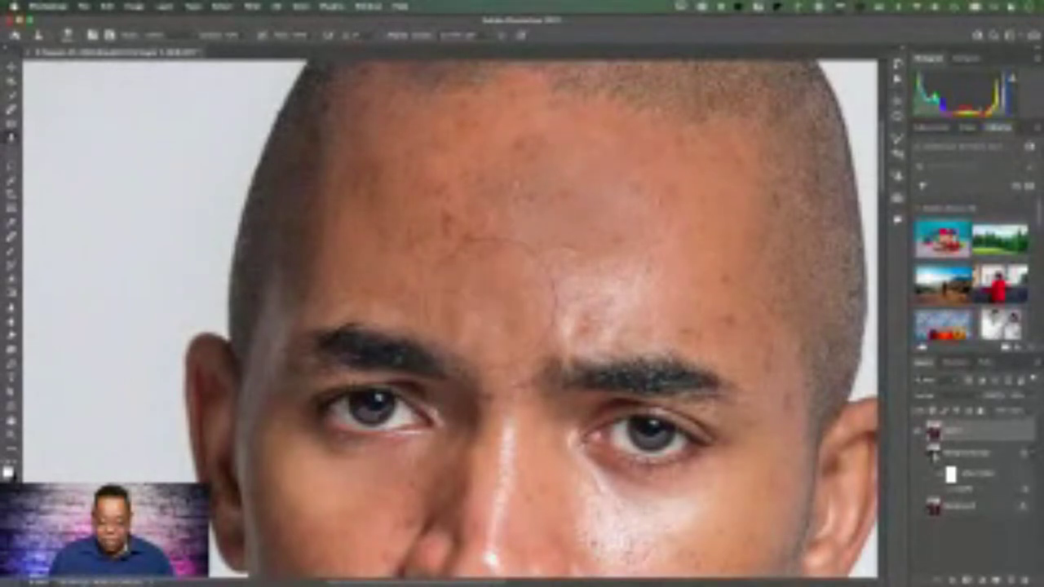
pyautogui.click(585, 302)
pyautogui.click(620, 287)
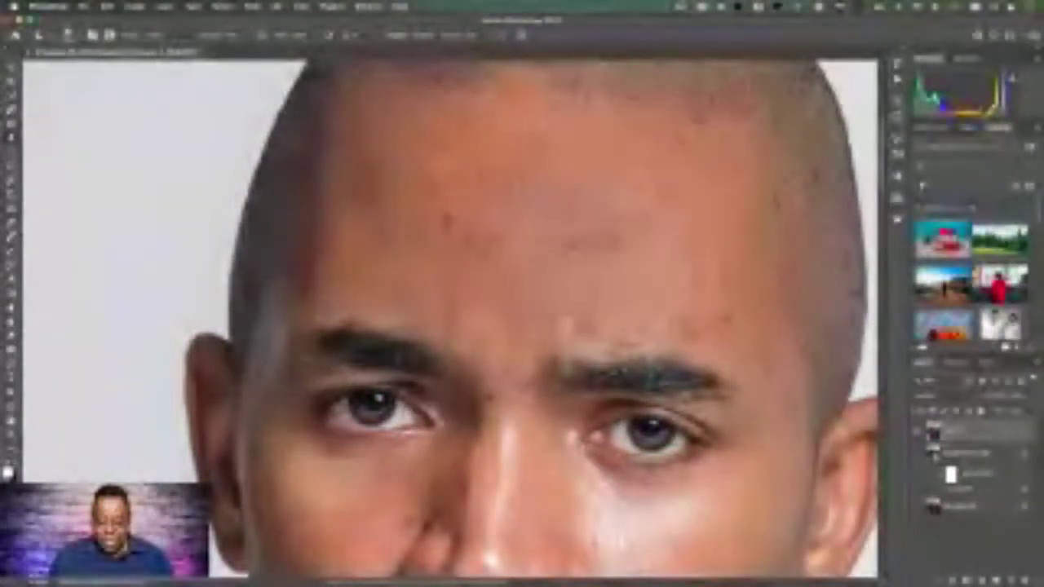
# Even out the remaining highlight patches from the upper mid-forehead down to the skin above the inner brow.
pyautogui.click(624, 219)
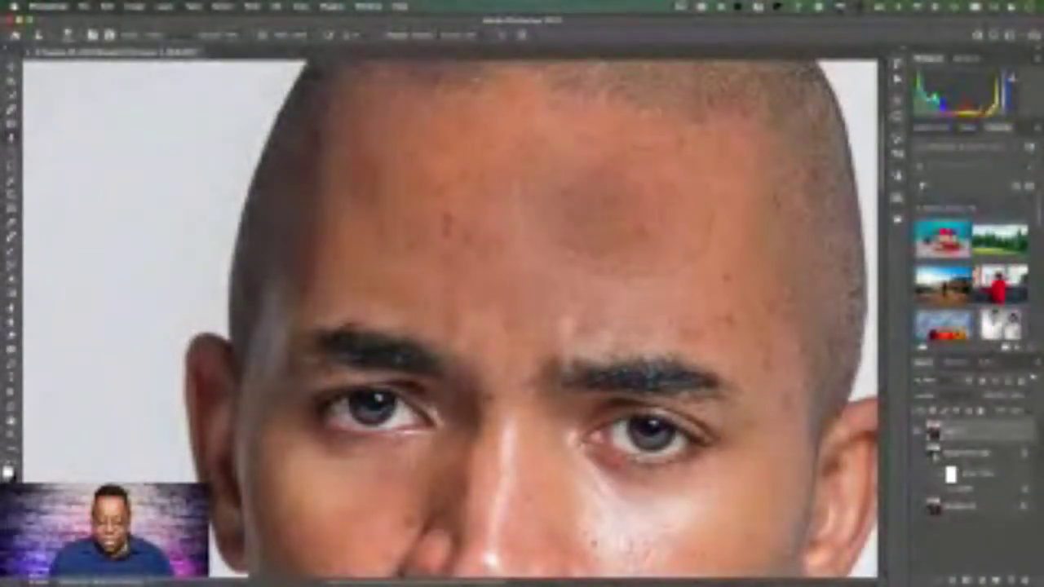
pyautogui.click(518, 216)
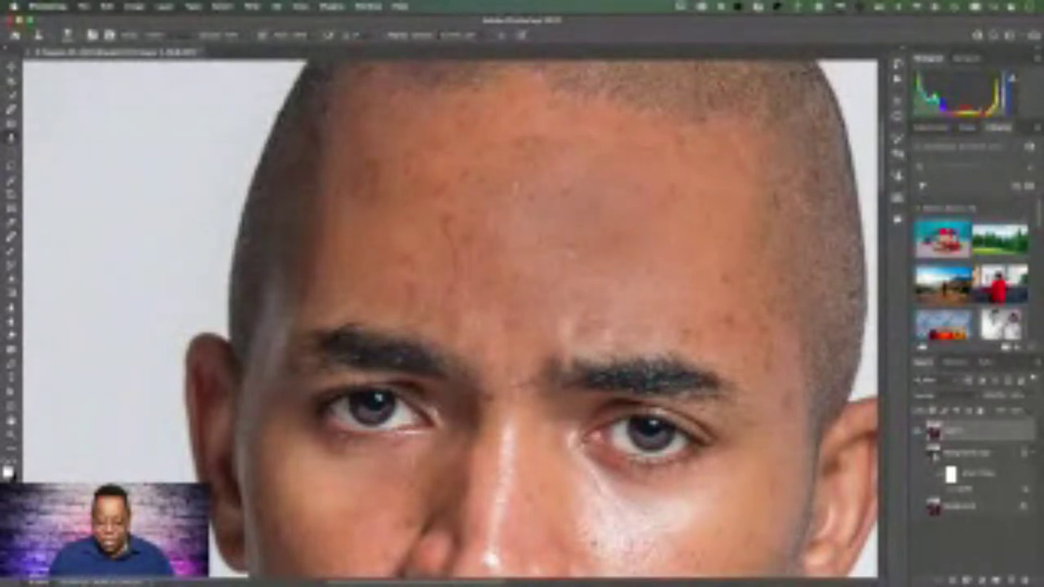
pyautogui.click(518, 198)
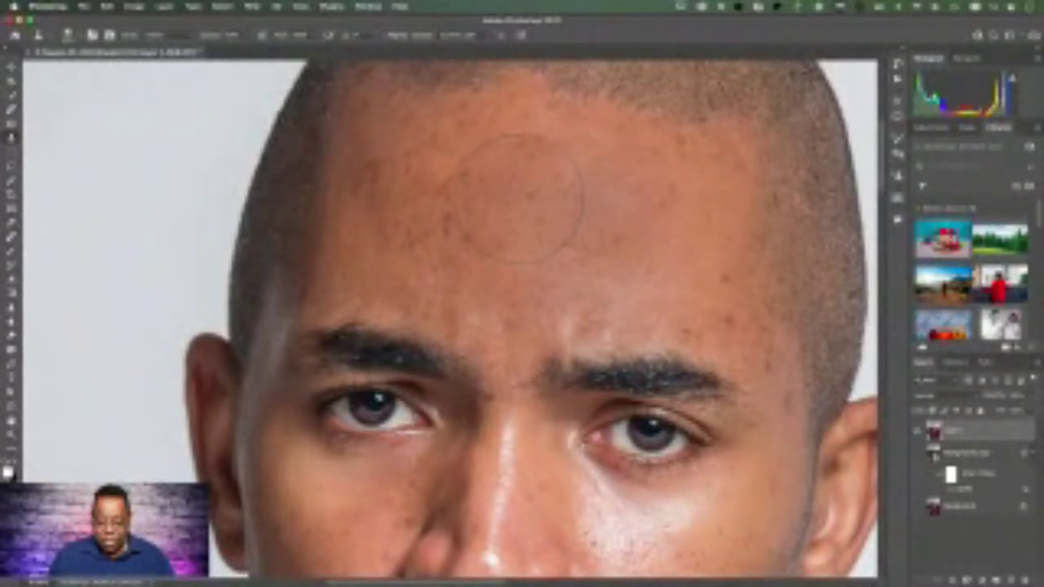
pyautogui.moveTo(519, 198); pyautogui.dragTo(576, 316)
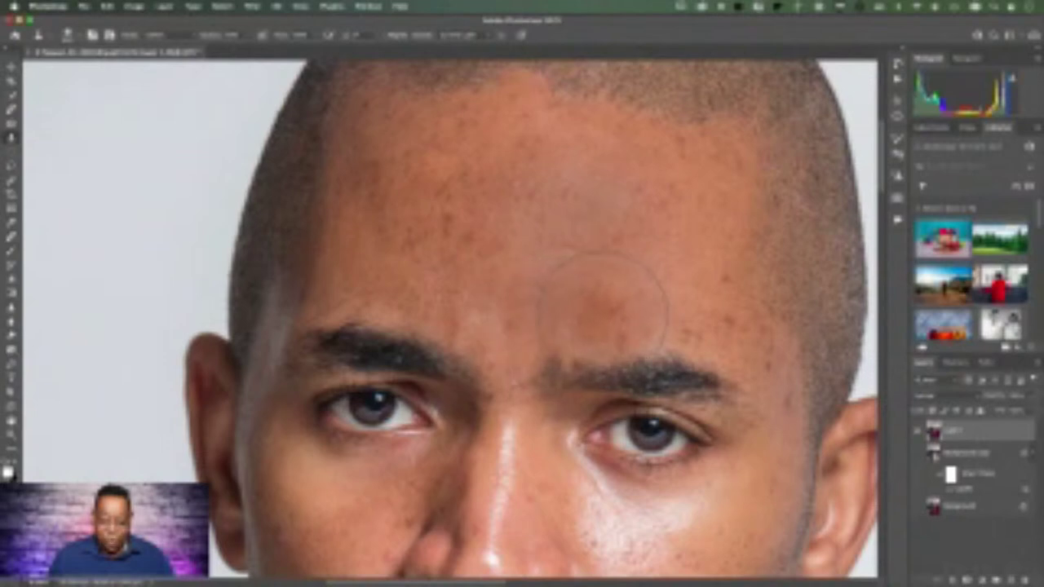
pyautogui.moveTo(624, 304)
pyautogui.mouseDown()
pyautogui.moveTo(587, 285)
pyautogui.moveTo(572, 321)
pyautogui.moveTo(518, 274)
pyautogui.moveTo(556, 264)
pyautogui.mouseUp()
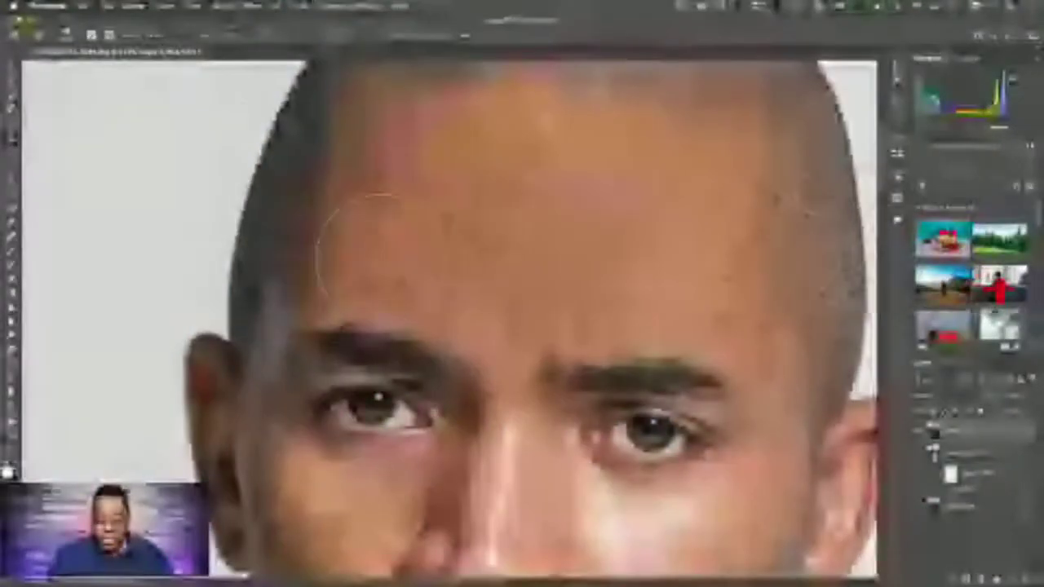
# Blend the leftover shine above both eyebrows and across the central forehead with sampled matte skin.
pyautogui.moveTo(383, 359)
pyautogui.mouseDown()
pyautogui.moveTo(368, 343)
pyautogui.moveTo(379, 253)
pyautogui.mouseUp()
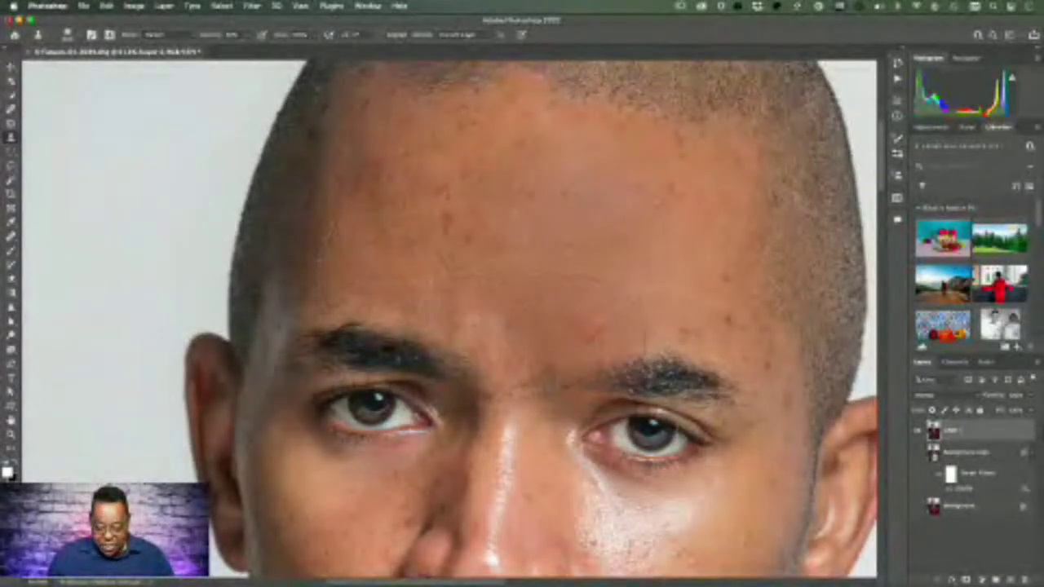
pyautogui.moveTo(604, 371)
pyautogui.mouseDown()
pyautogui.moveTo(629, 303)
pyautogui.moveTo(638, 321)
pyautogui.mouseUp()
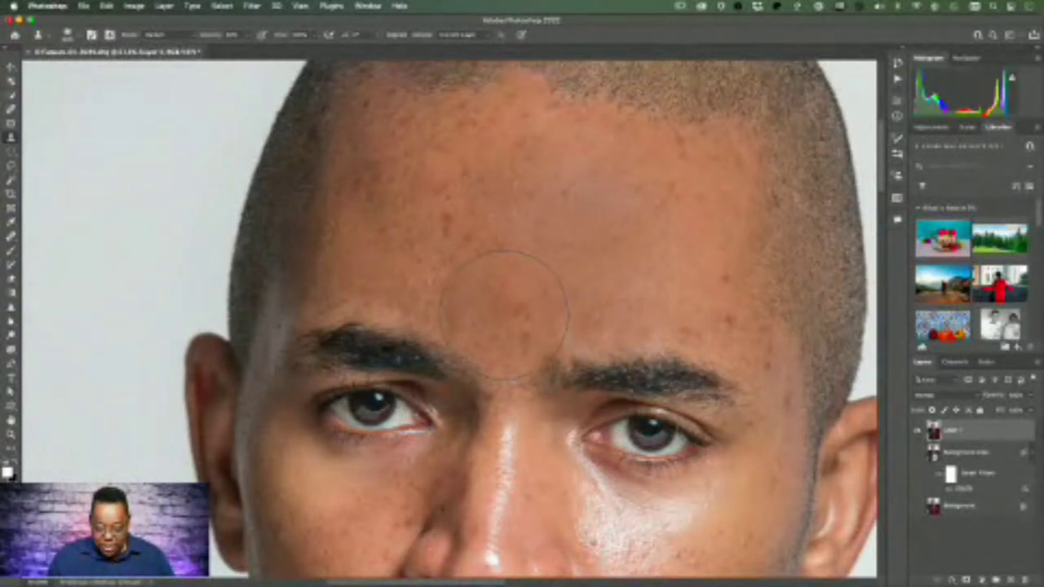
pyautogui.moveTo(703, 383)
pyautogui.mouseDown()
pyautogui.moveTo(718, 388)
pyautogui.moveTo(703, 323)
pyautogui.mouseUp()
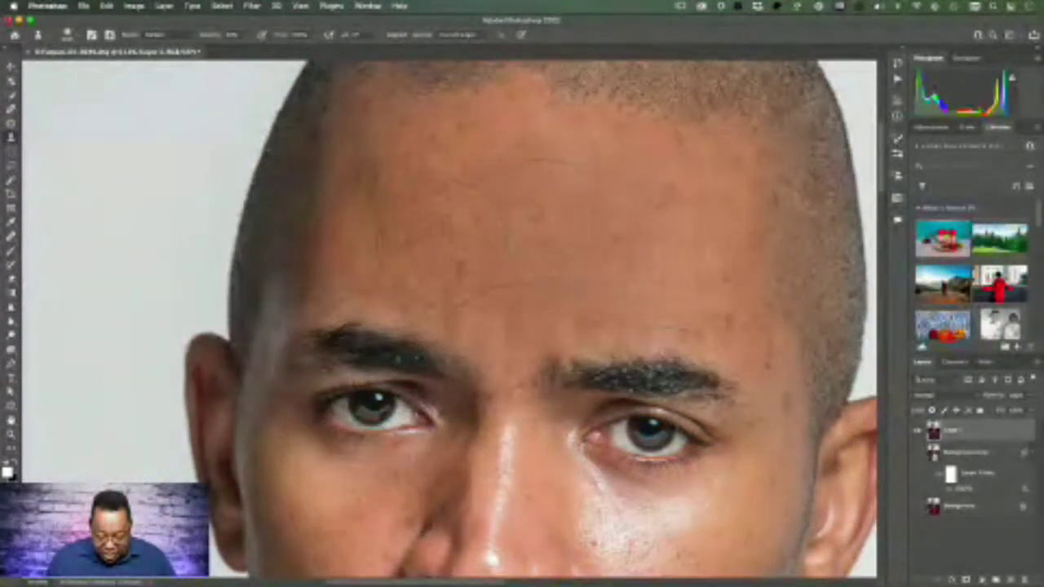
pyautogui.moveTo(534, 186); pyautogui.dragTo(541, 168)
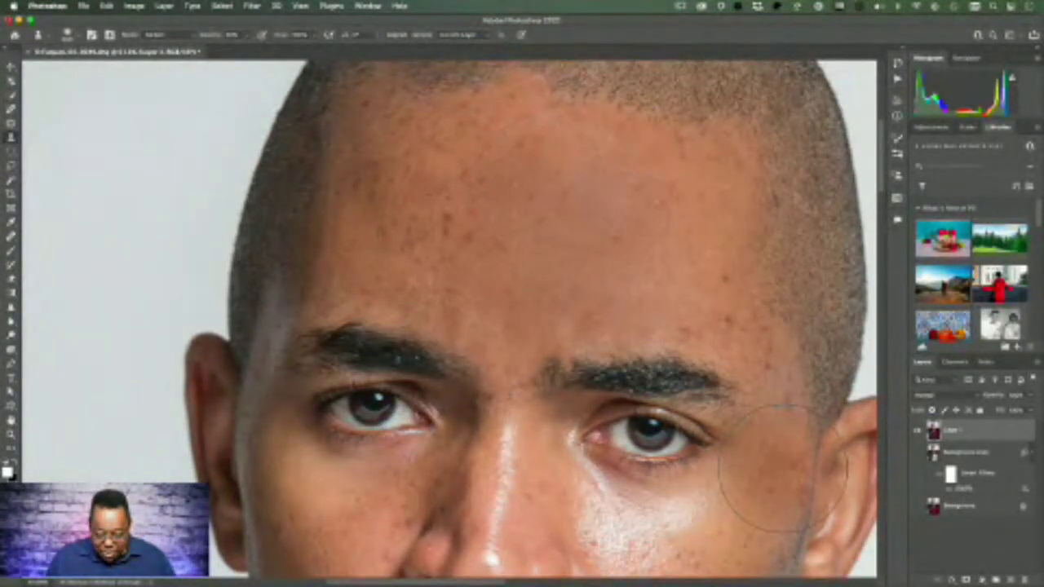
pyautogui.moveTo(667, 295); pyautogui.dragTo(667, 248)
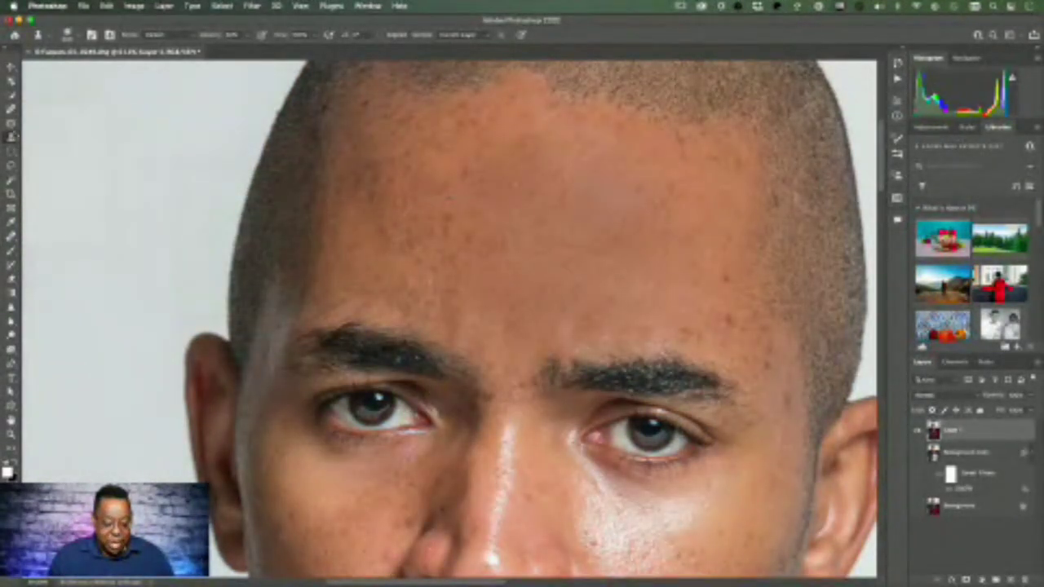
# Patch the overly smooth cloned area in the upper mid-forehead with textured skin from beside it.
pyautogui.click(11, 123)
pyautogui.scroll(-1, 464, 208)
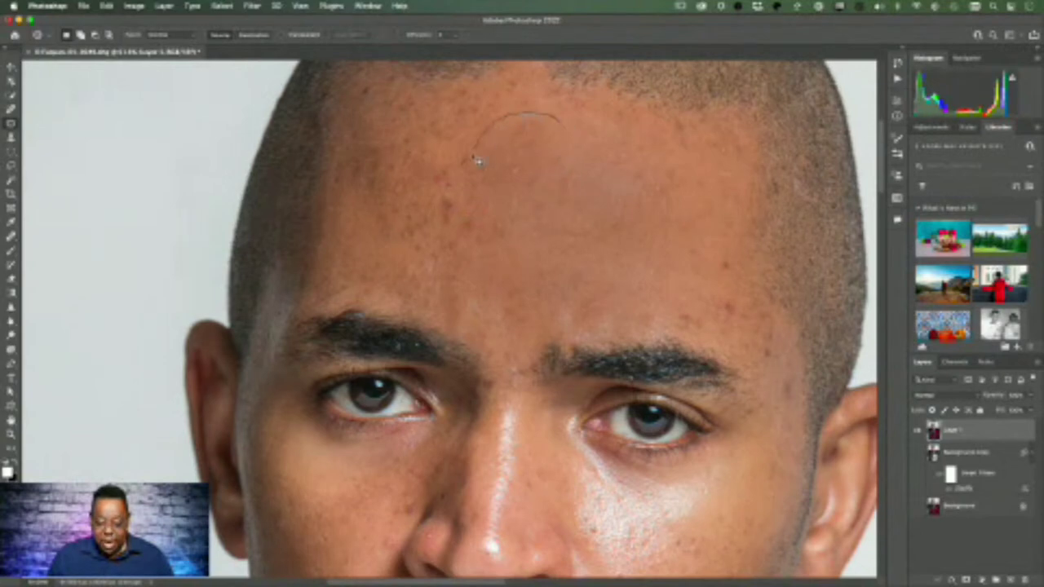
pyautogui.moveTo(581, 159); pyautogui.dragTo(563, 142)
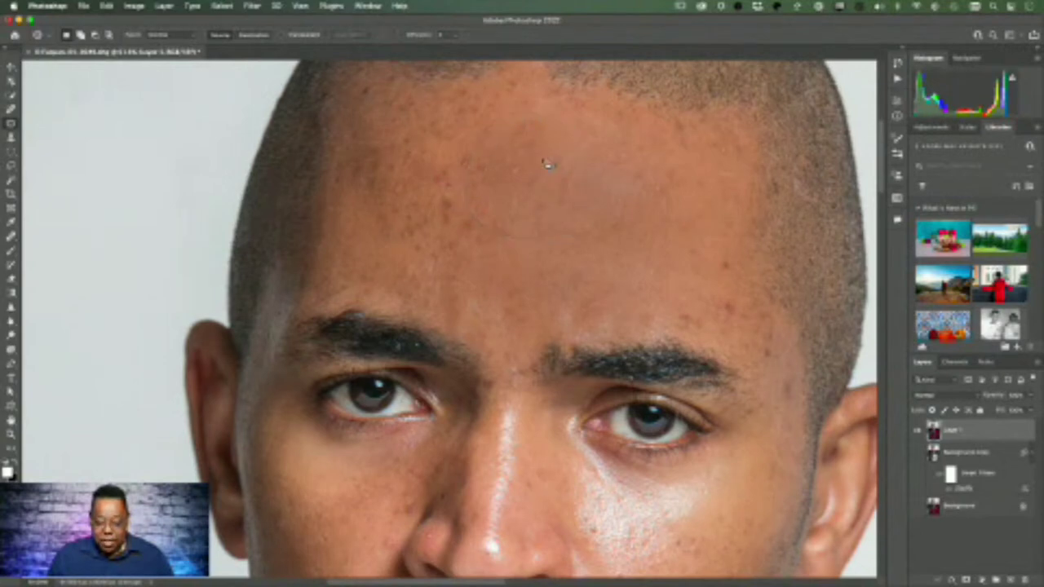
pyautogui.moveTo(547, 180); pyautogui.dragTo(443, 182)
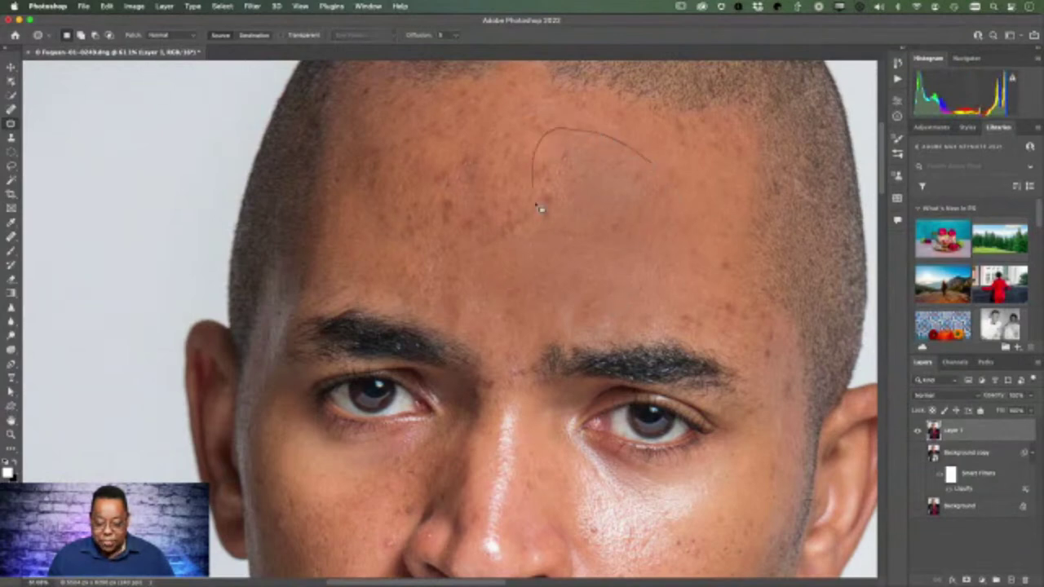
# Restore skin texture to the smooth central forehead with the Patch tool, try a small oval patch beside it, and clear the selection.
pyautogui.moveTo(651, 258)
pyautogui.mouseDown()
pyautogui.moveTo(668, 207)
pyautogui.moveTo(549, 214)
pyautogui.moveTo(531, 237)
pyautogui.mouseUp()
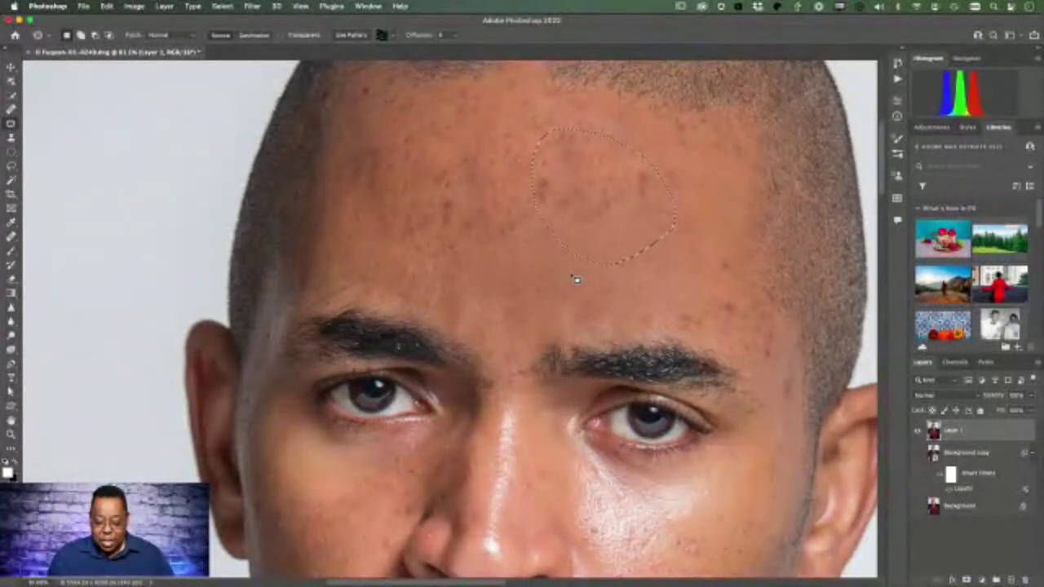
pyautogui.press('super+d')
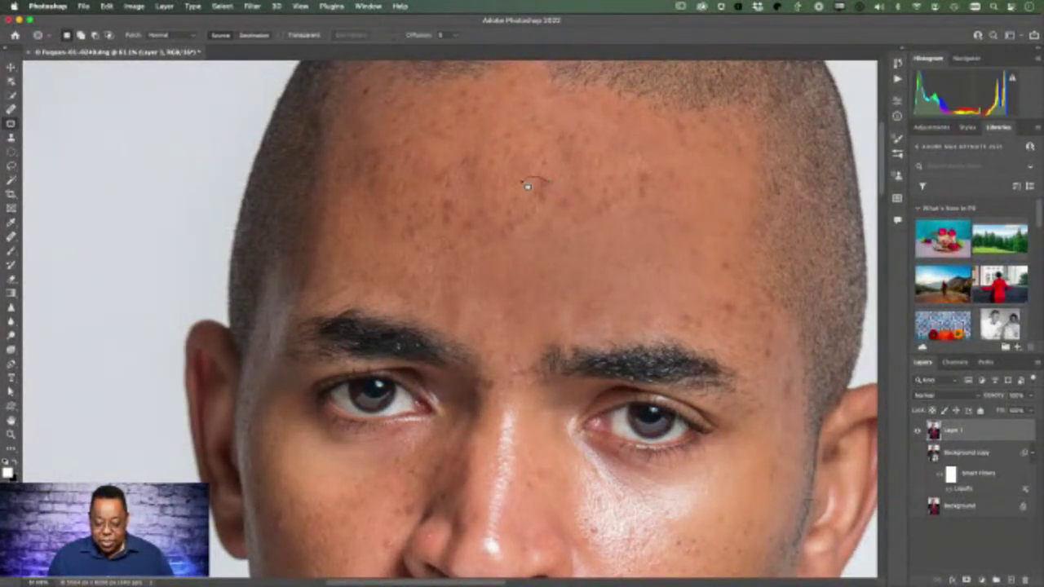
pyautogui.moveTo(553, 236)
pyautogui.mouseDown()
pyautogui.moveTo(550, 219)
pyautogui.moveTo(555, 246)
pyautogui.mouseUp()
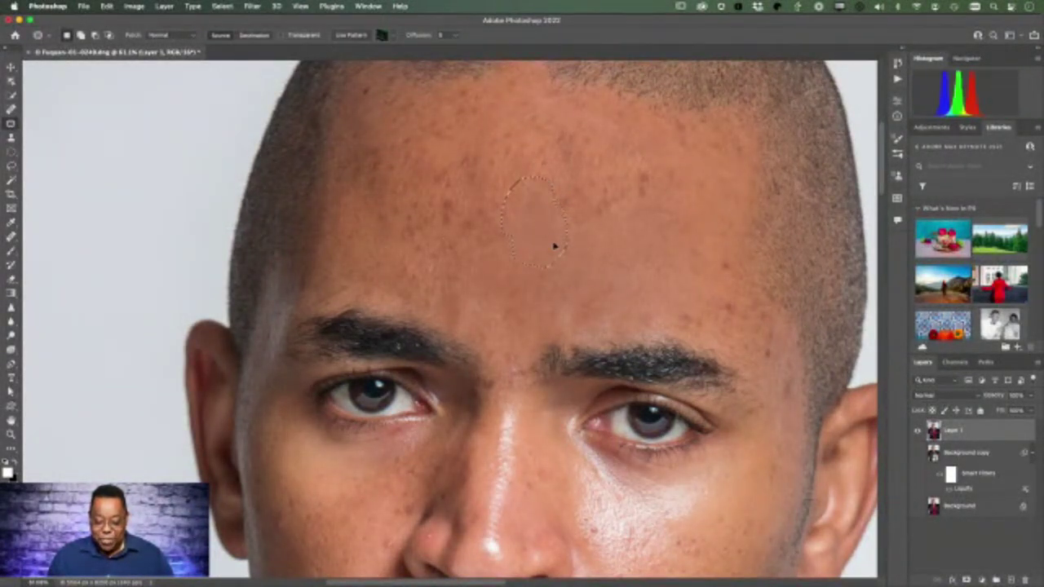
pyautogui.hotkey('ctrl', 'z')
pyautogui.press('super+d')
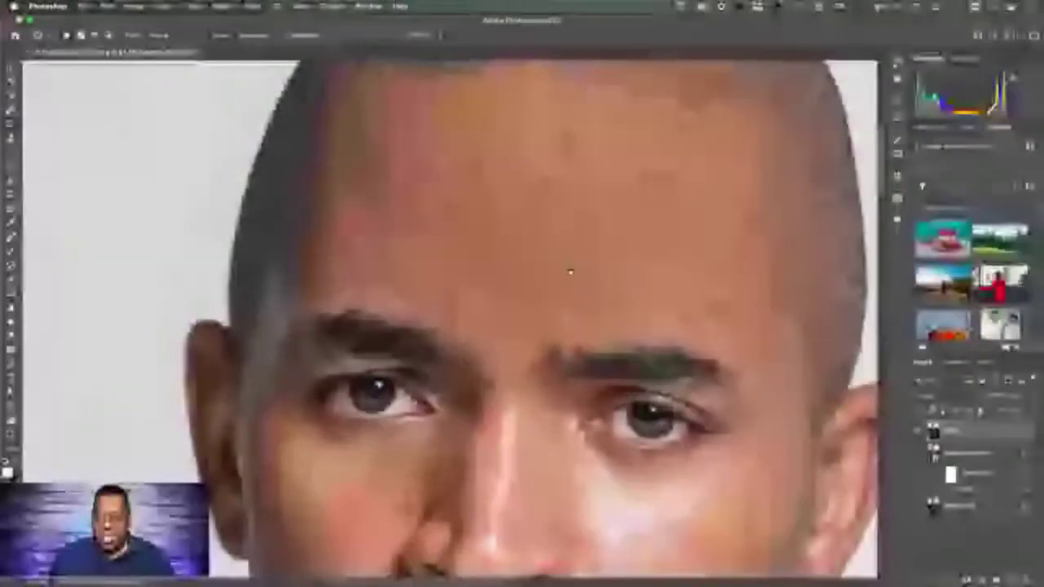
# Remove the shiny highlight from the cheek below the brighter-lit eye by patching it with matte skin from lower on the cheek.
pyautogui.moveTo(570, 264); pyautogui.dragTo(501, 105)
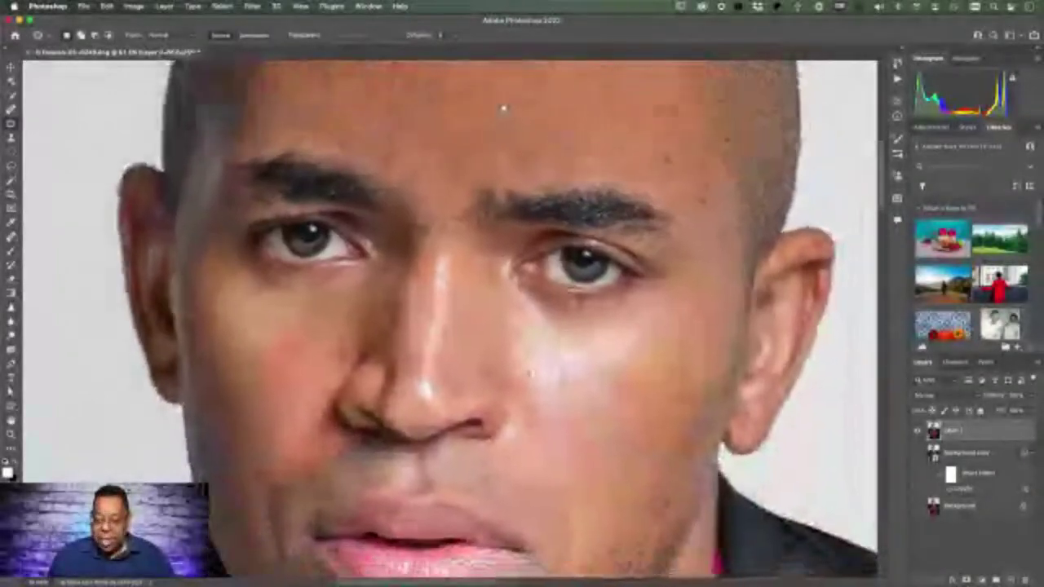
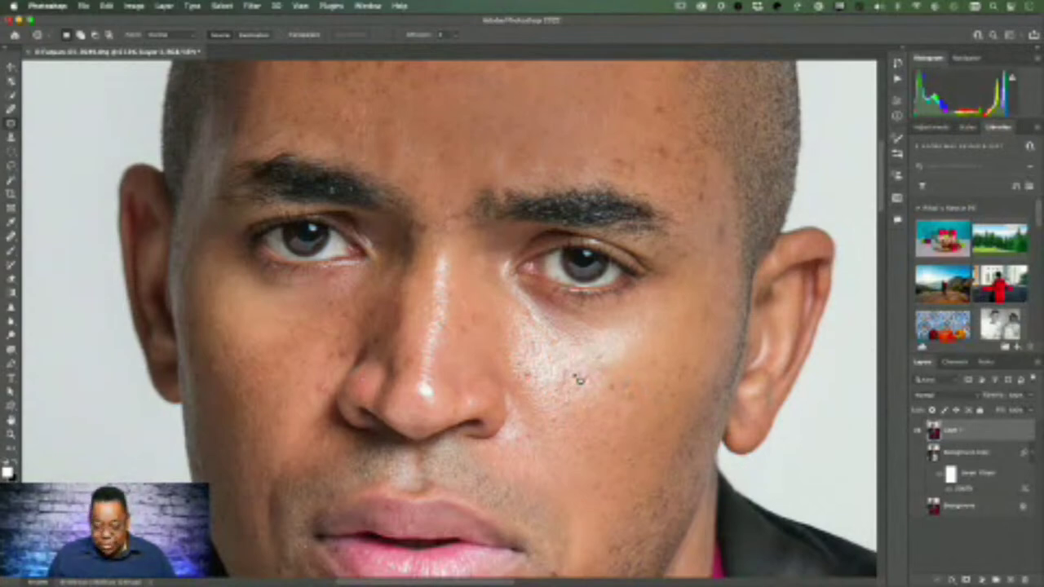
pyautogui.moveTo(518, 328)
pyautogui.mouseDown()
pyautogui.moveTo(518, 408)
pyautogui.moveTo(569, 456)
pyautogui.moveTo(596, 440)
pyautogui.moveTo(595, 388)
pyautogui.moveTo(565, 387)
pyautogui.moveTo(601, 395)
pyautogui.moveTo(549, 399)
pyautogui.moveTo(596, 463)
pyautogui.mouseUp()
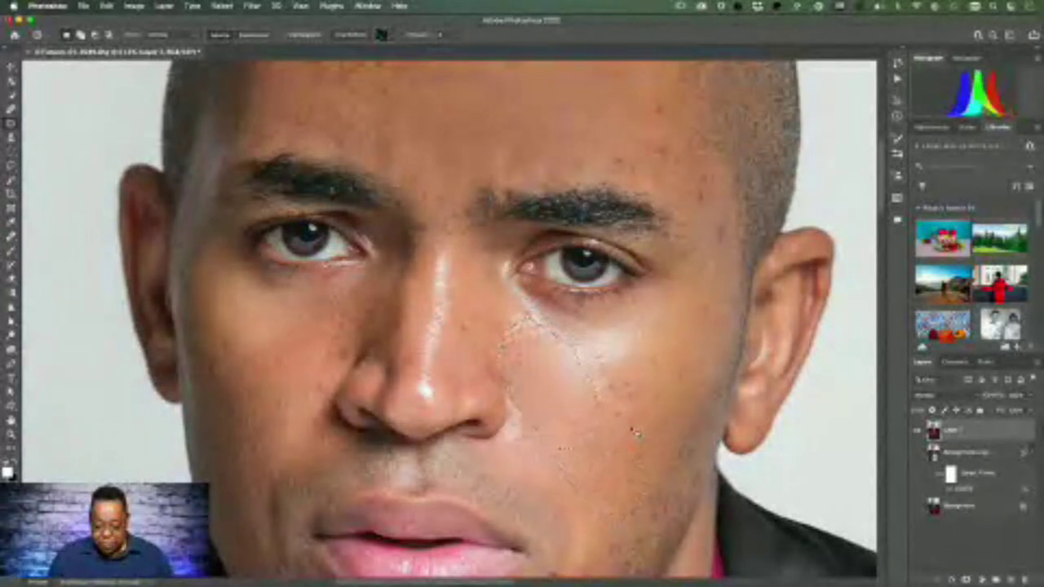
pyautogui.press('super+d')
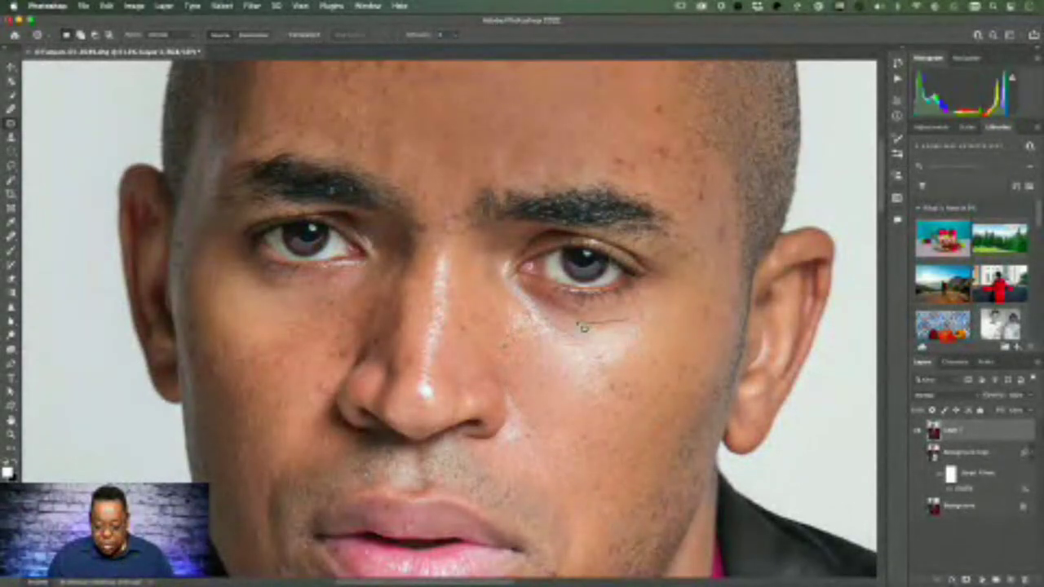
pyautogui.moveTo(532, 307)
pyautogui.mouseDown()
pyautogui.moveTo(543, 367)
pyautogui.moveTo(604, 400)
pyautogui.moveTo(651, 369)
pyautogui.moveTo(649, 329)
pyautogui.moveTo(629, 392)
pyautogui.moveTo(635, 440)
pyautogui.moveTo(608, 451)
pyautogui.mouseUp()
pyautogui.moveTo(574, 358)
pyautogui.mouseDown()
pyautogui.moveTo(542, 355)
pyautogui.moveTo(541, 400)
pyautogui.moveTo(592, 422)
pyautogui.moveTo(624, 421)
pyautogui.moveTo(603, 395)
pyautogui.moveTo(607, 444)
pyautogui.mouseUp()
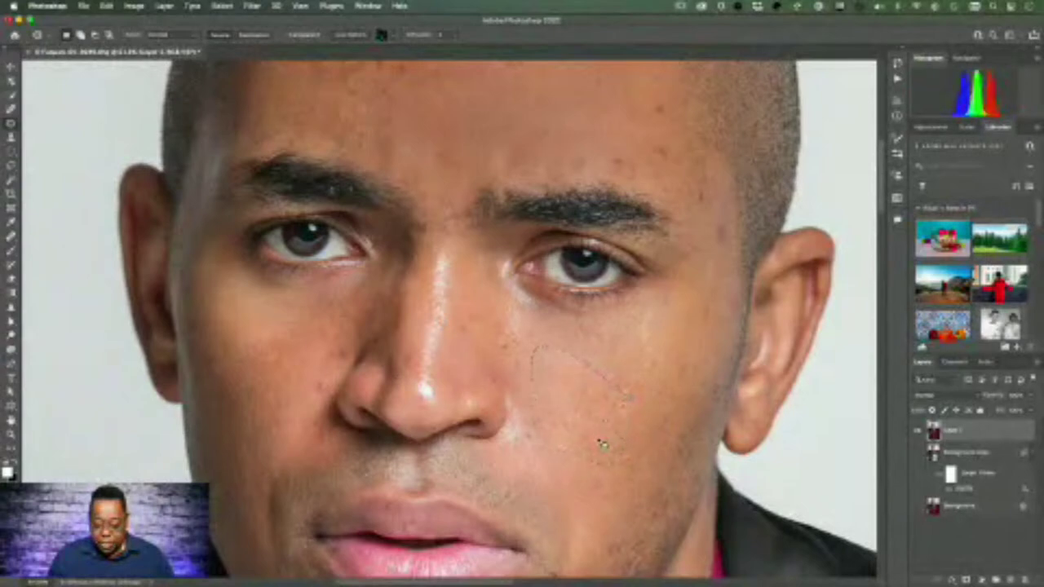
pyautogui.moveTo(643, 366)
pyautogui.mouseDown()
pyautogui.moveTo(648, 340)
pyautogui.moveTo(655, 382)
pyautogui.mouseUp()
pyautogui.press('super+d')
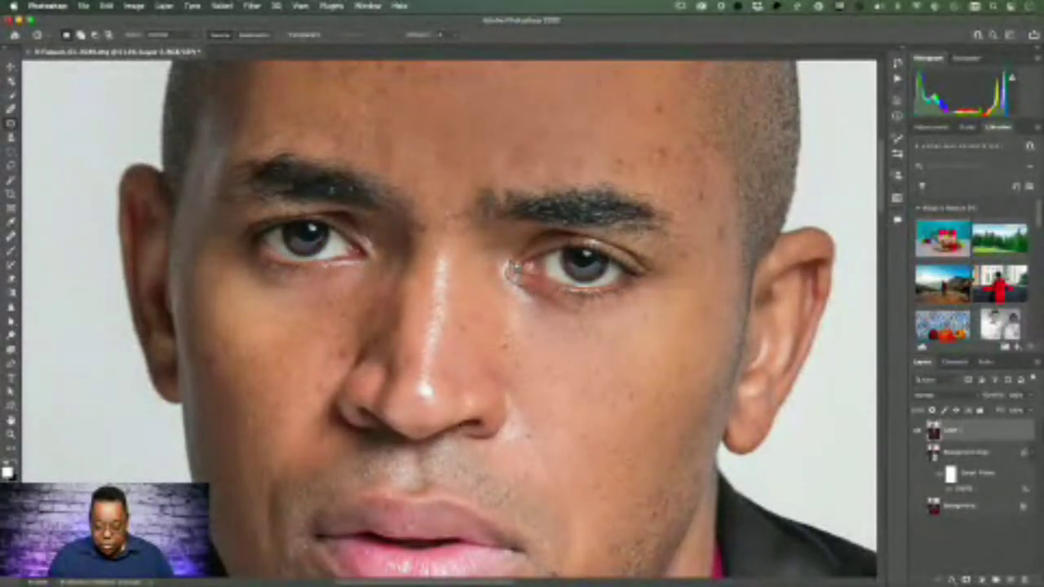
# Patch the leftover bright spots between the inner eye corner and the side of the nose with smoother cheek skin.
pyautogui.moveTo(520, 316)
pyautogui.mouseDown()
pyautogui.moveTo(536, 307)
pyautogui.moveTo(507, 325)
pyautogui.moveTo(527, 310)
pyautogui.moveTo(508, 318)
pyautogui.moveTo(534, 356)
pyautogui.mouseUp()
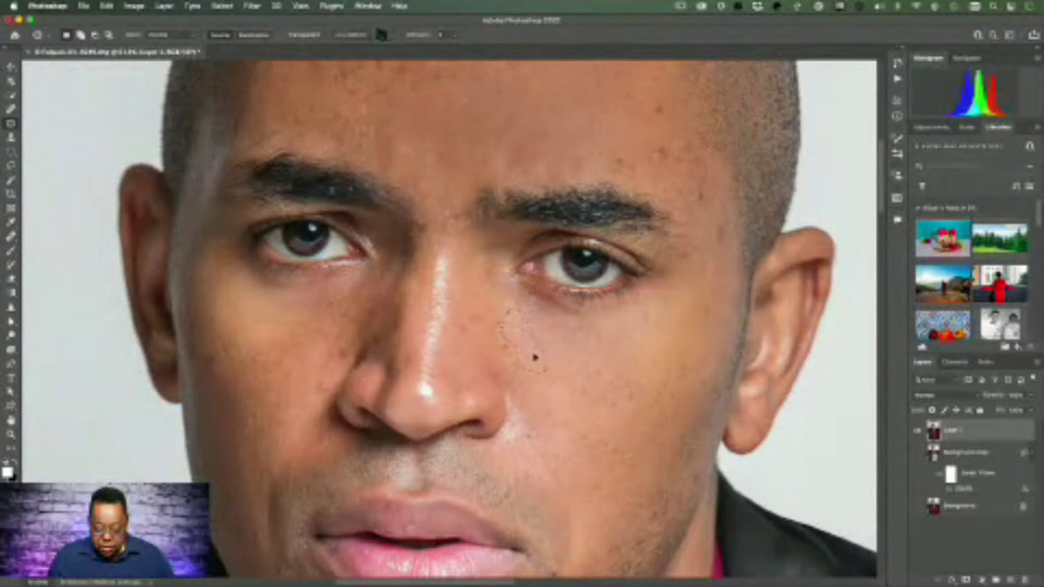
pyautogui.hotkey('ctrl', 'd')
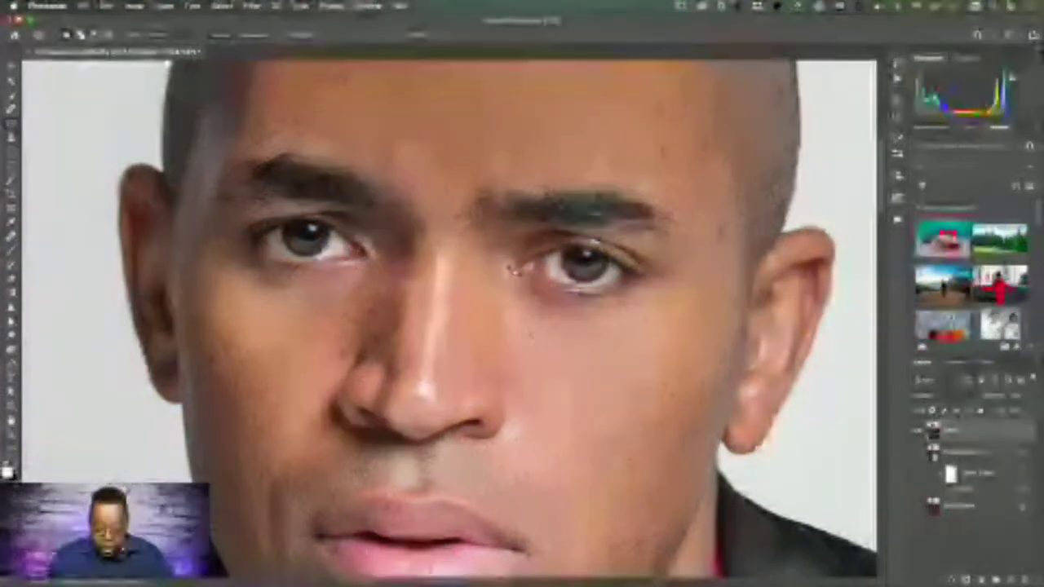
pyautogui.moveTo(520, 268)
pyautogui.mouseDown()
pyautogui.moveTo(511, 272)
pyautogui.moveTo(530, 319)
pyautogui.moveTo(511, 429)
pyautogui.moveTo(522, 419)
pyautogui.moveTo(517, 390)
pyautogui.moveTo(509, 417)
pyautogui.moveTo(520, 440)
pyautogui.moveTo(537, 437)
pyautogui.moveTo(526, 434)
pyautogui.mouseUp()
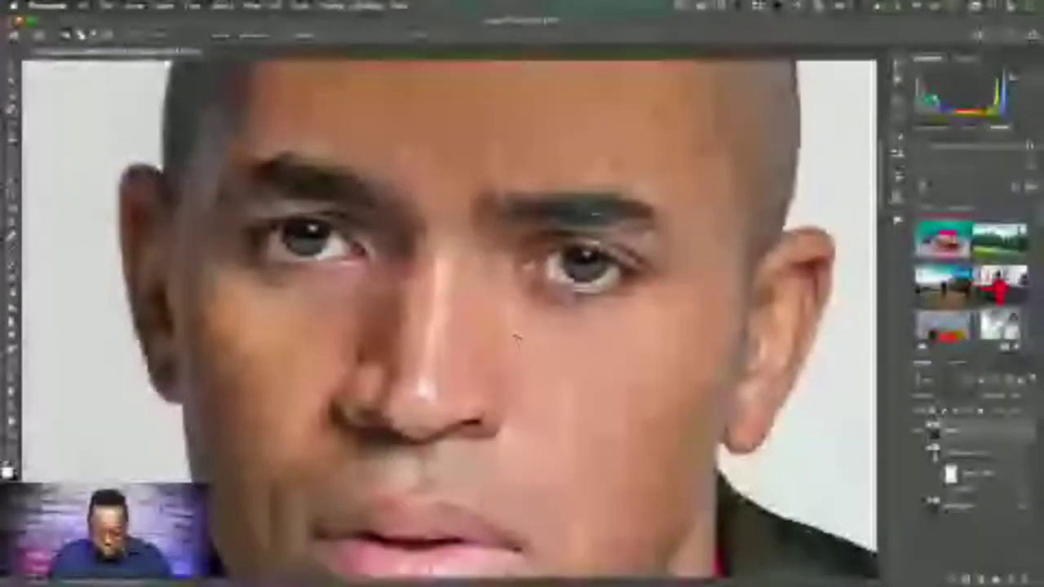
# Patch the bright highlights on the nose tip and along the nose bridge with adjacent matte skin.
pyautogui.moveTo(432, 390)
pyautogui.mouseDown()
pyautogui.moveTo(413, 388)
pyautogui.moveTo(435, 403)
pyautogui.moveTo(443, 395)
pyautogui.moveTo(410, 414)
pyautogui.mouseUp()
pyautogui.press('super+d')
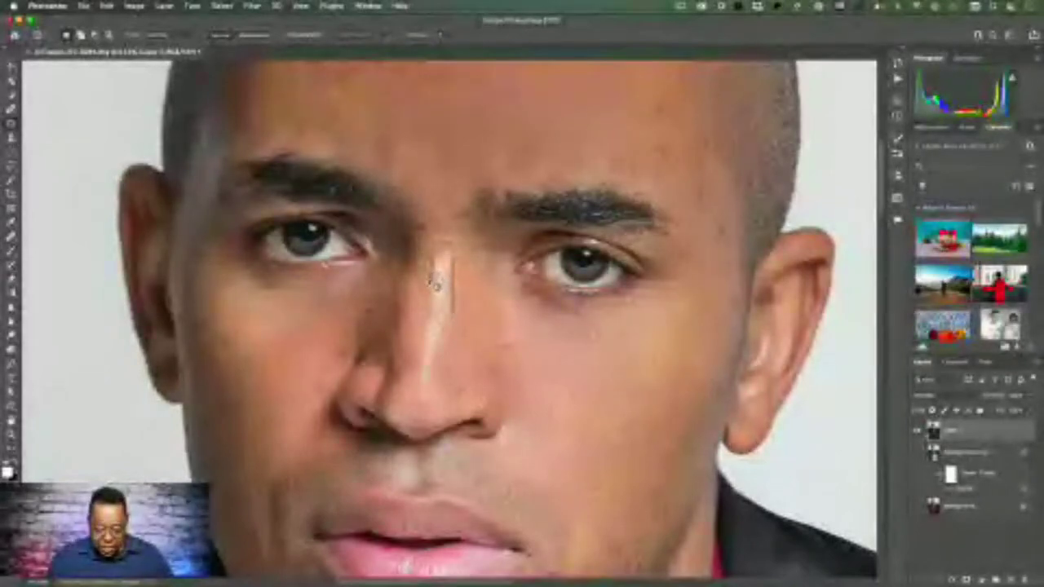
pyautogui.moveTo(431, 305); pyautogui.dragTo(424, 372)
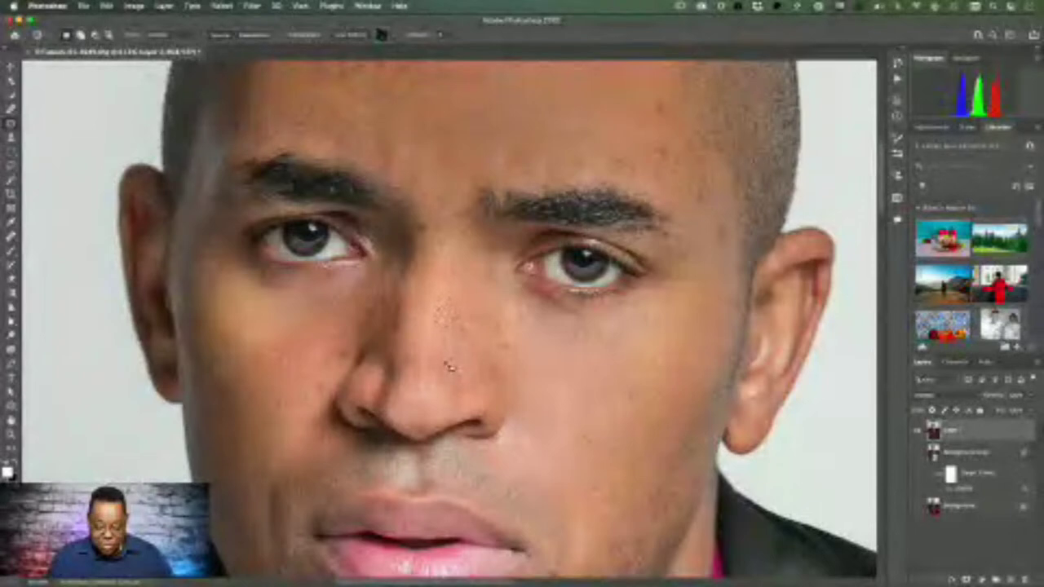
pyautogui.scroll(5, 493, 361)
pyautogui.scroll(-2, 493, 362)
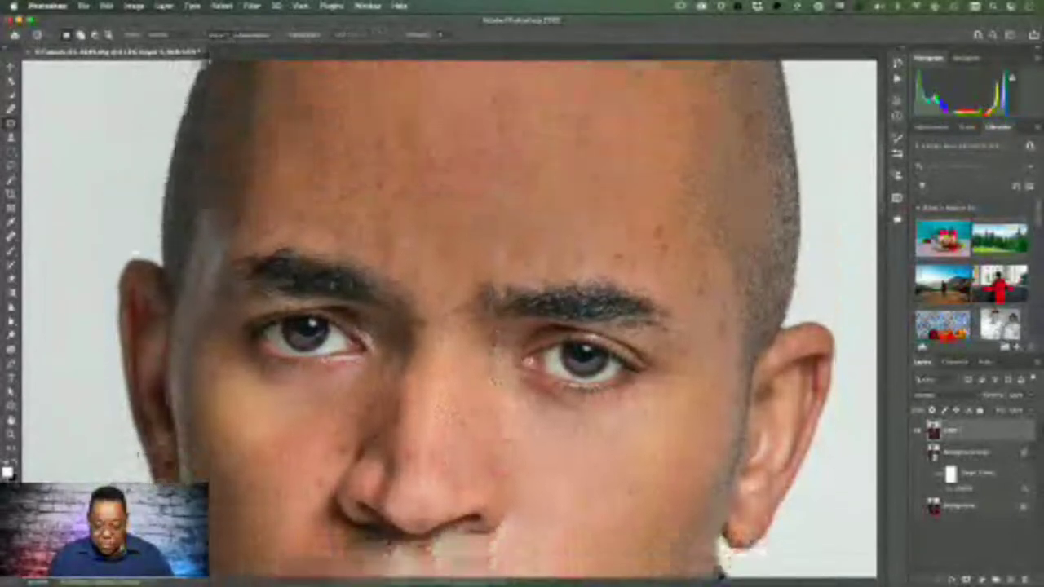
pyautogui.scroll(-2, 494, 363)
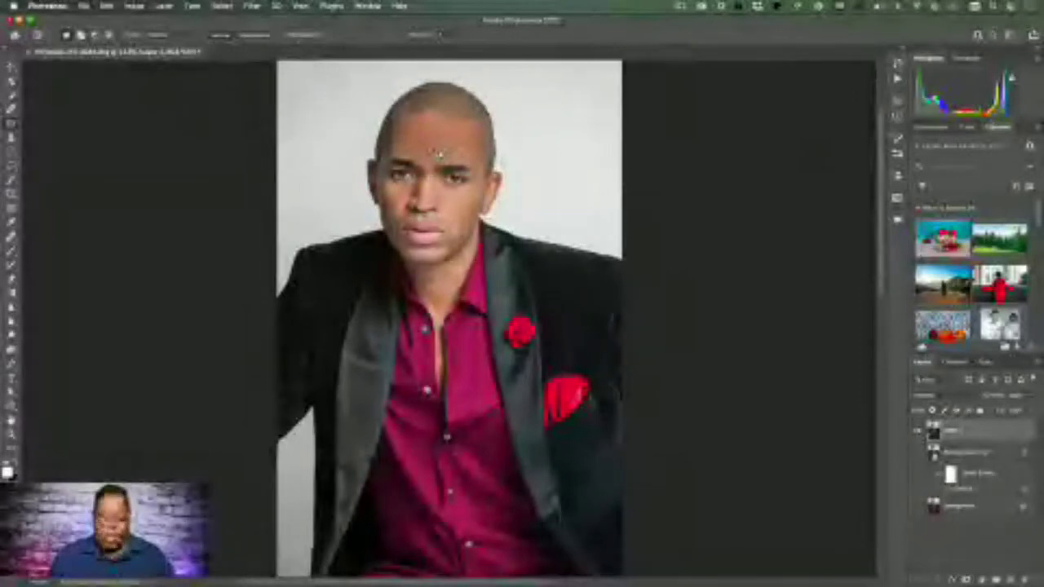
# Brush lightly over the central forehead with the Dodge tool, undoing one stroke and repainting the area with gentler coverage.
pyautogui.press('z')
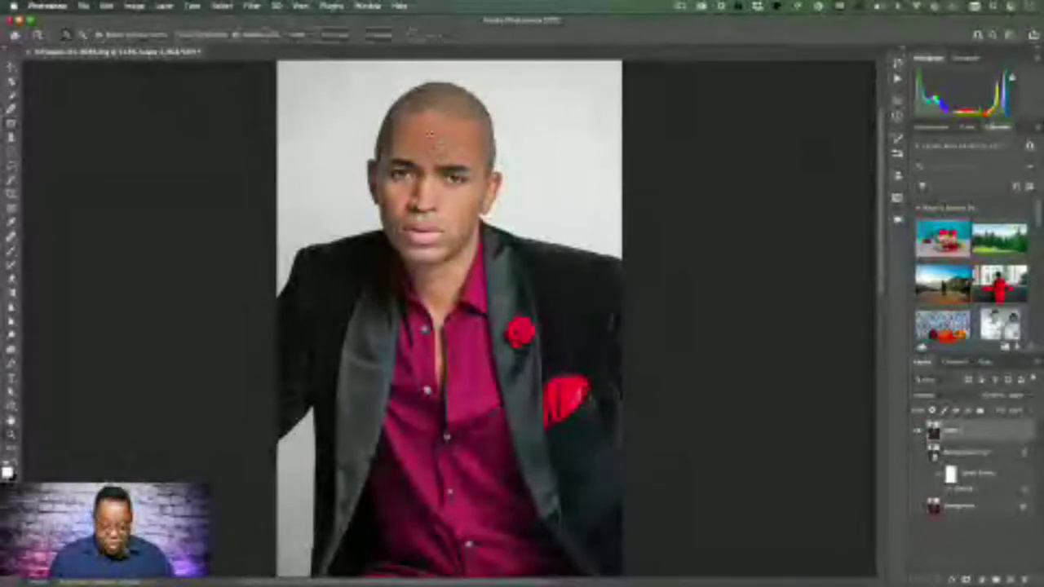
pyautogui.click(437, 145)
pyautogui.press('h')
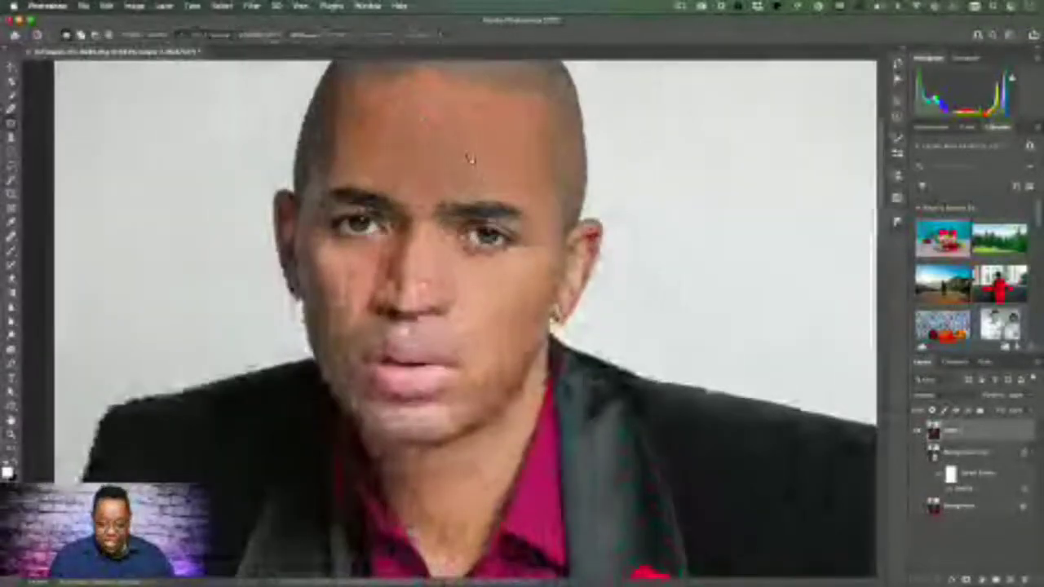
pyautogui.moveTo(473, 152); pyautogui.dragTo(524, 299)
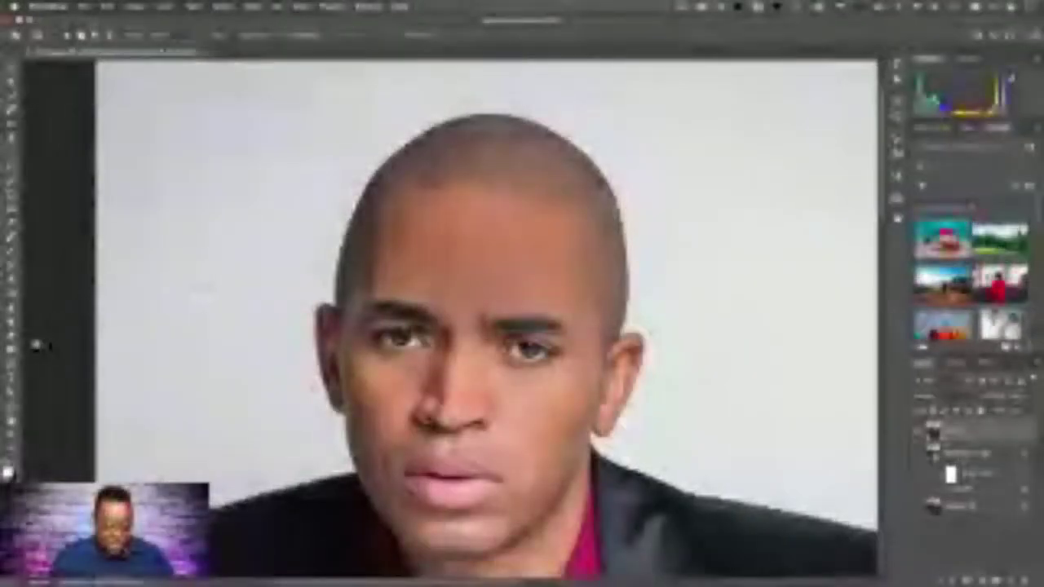
pyautogui.click(13, 345)
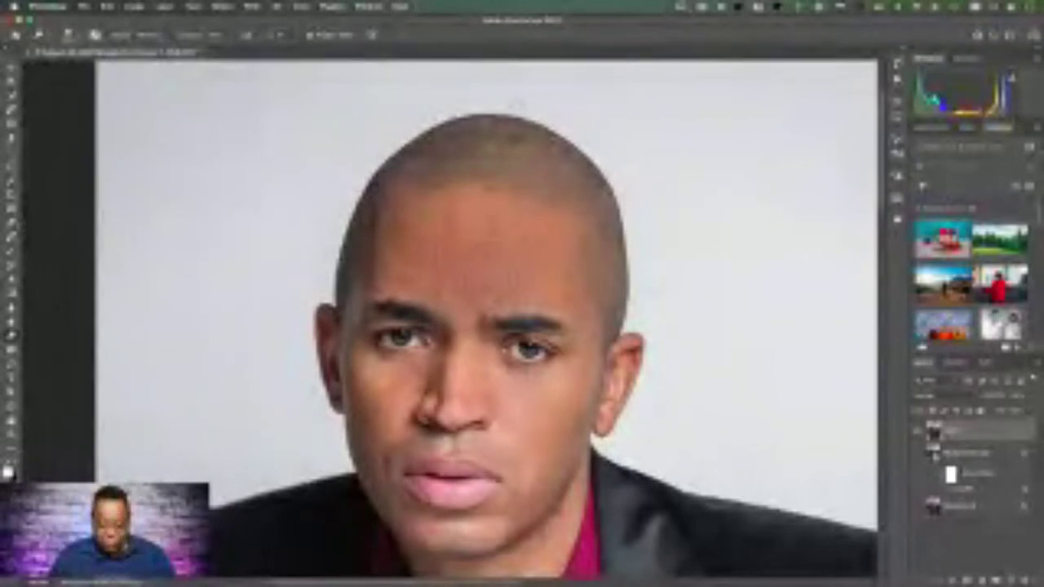
pyautogui.moveTo(495, 277)
pyautogui.mouseDown()
pyautogui.moveTo(444, 291)
pyautogui.moveTo(484, 258)
pyautogui.moveTo(451, 266)
pyautogui.mouseUp()
pyautogui.moveTo(524, 269)
pyautogui.mouseDown()
pyautogui.moveTo(494, 272)
pyautogui.moveTo(496, 256)
pyautogui.moveTo(457, 251)
pyautogui.mouseUp()
pyautogui.press('super+z')
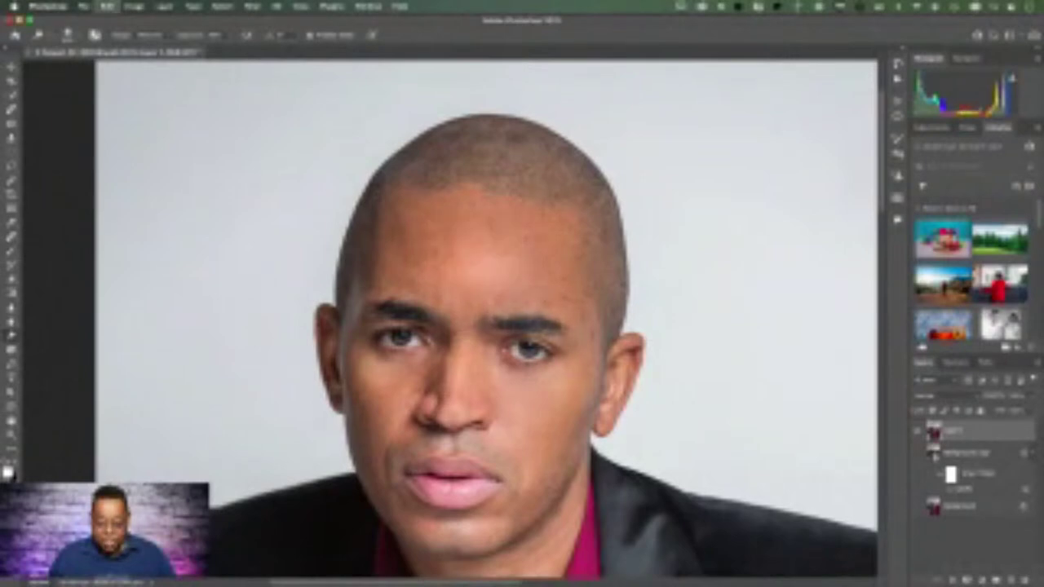
pyautogui.click(434, 279)
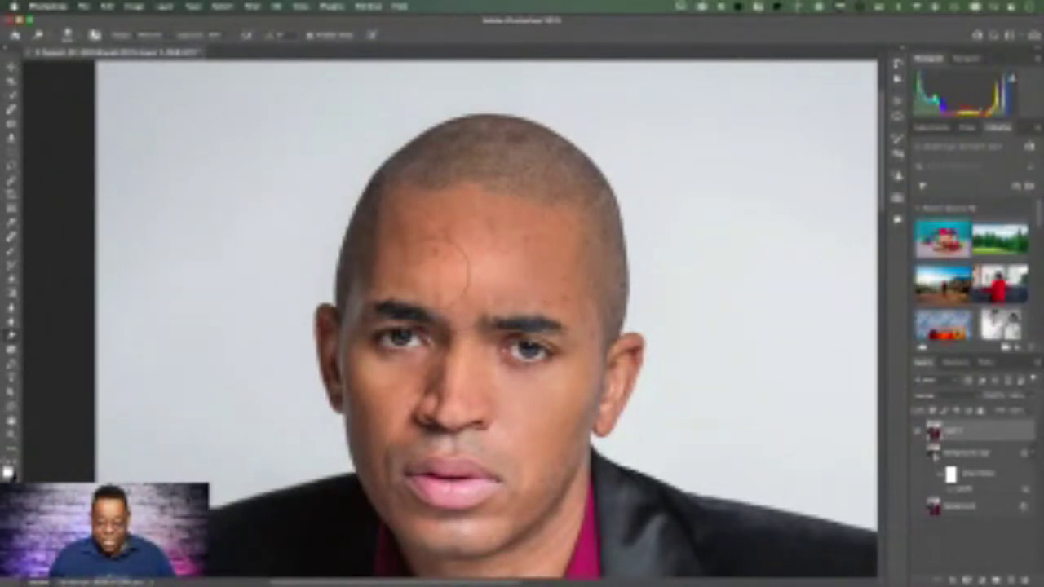
pyautogui.moveTo(461, 245); pyautogui.dragTo(501, 244)
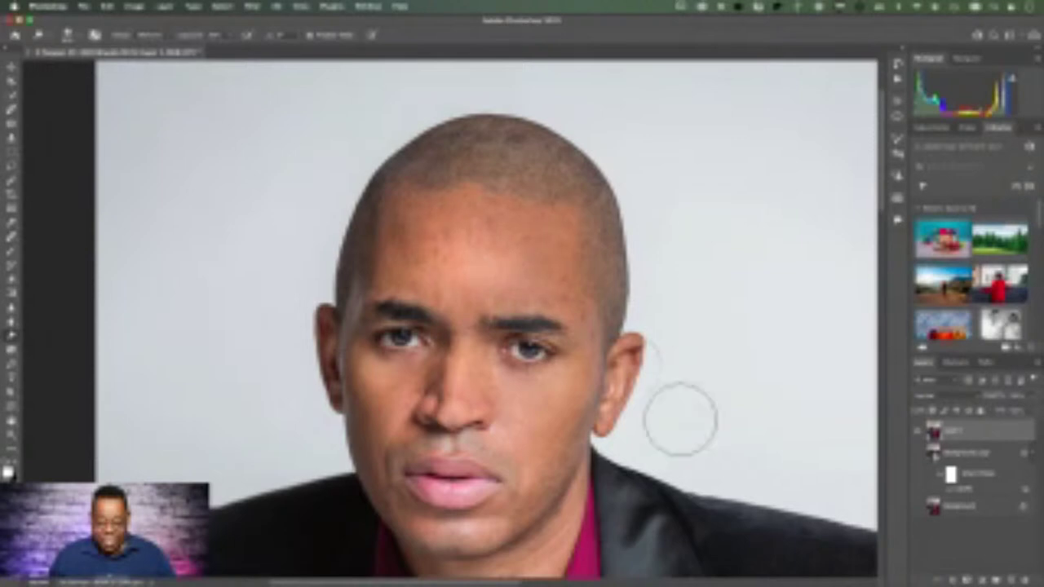
pyautogui.moveTo(899, 563)
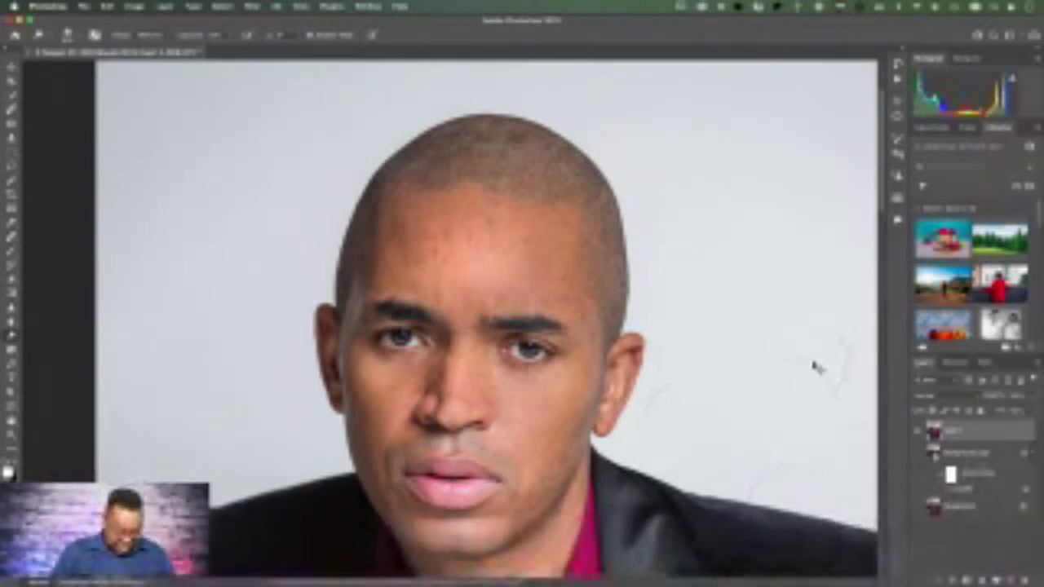
# Patch the discolored spot at the base of the neck, just above the collar opening, with cleaner skin beside it.
pyautogui.press('super+0')
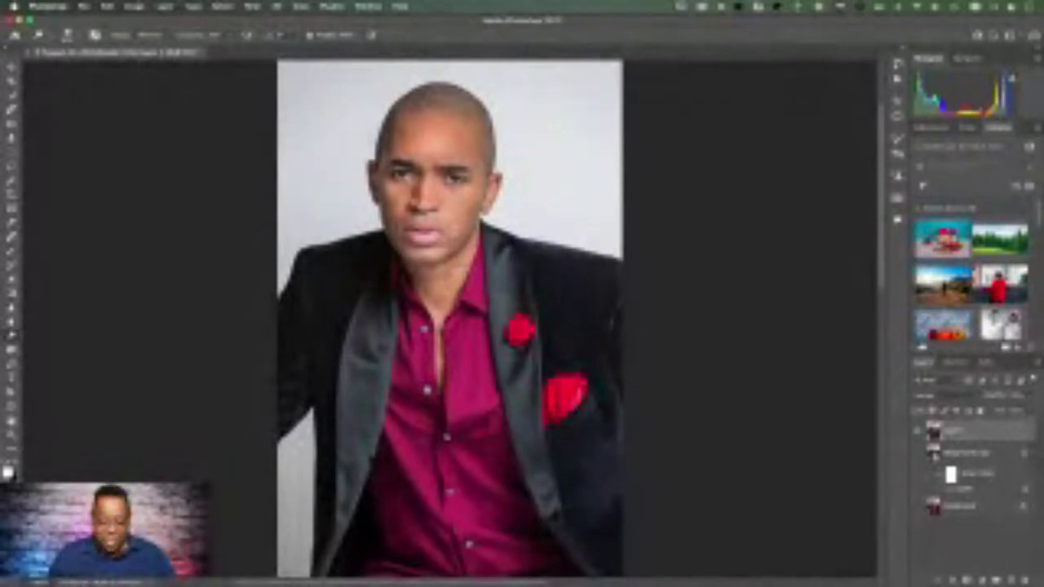
pyautogui.press('z')
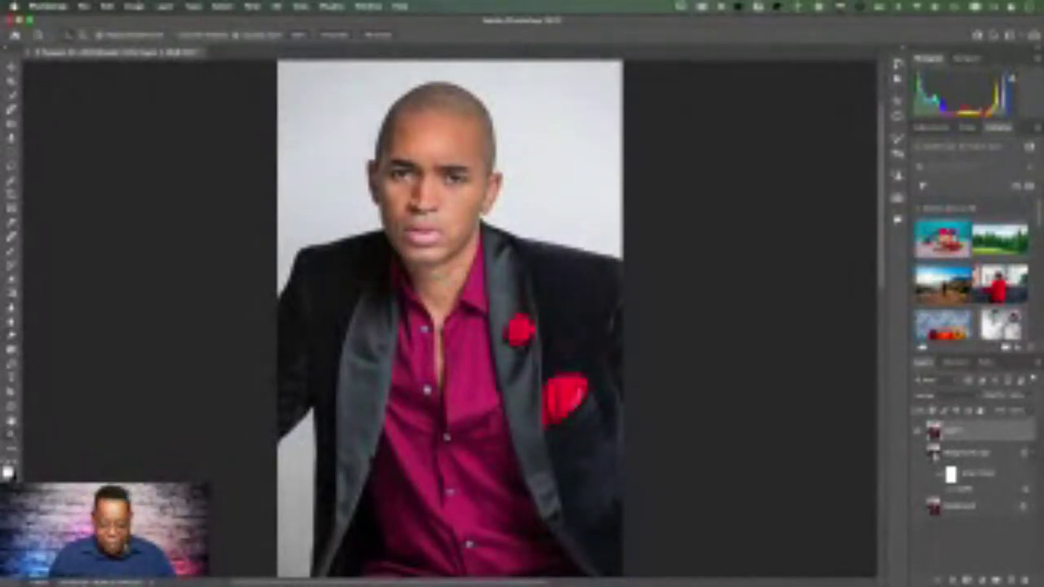
pyautogui.moveTo(431, 280); pyautogui.dragTo(474, 257)
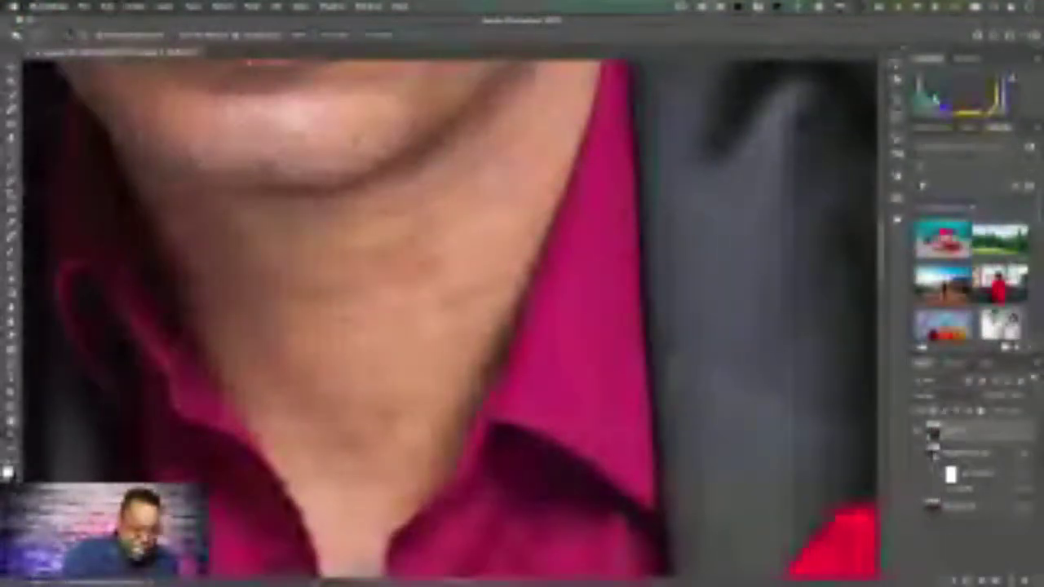
pyautogui.click(11, 124)
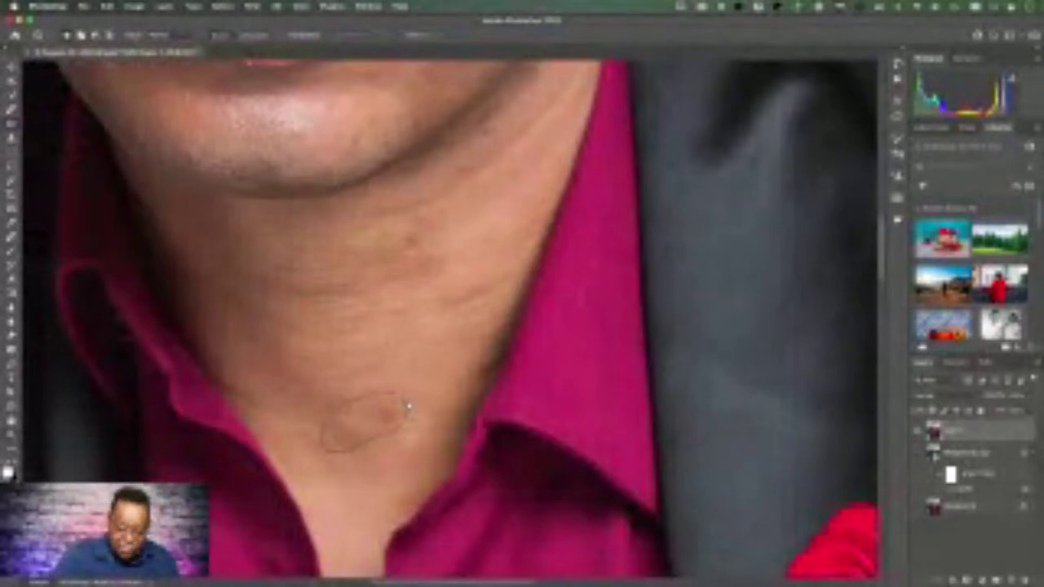
pyautogui.click(359, 420)
pyautogui.moveTo(386, 381); pyautogui.dragTo(407, 366)
pyautogui.press('super+d')
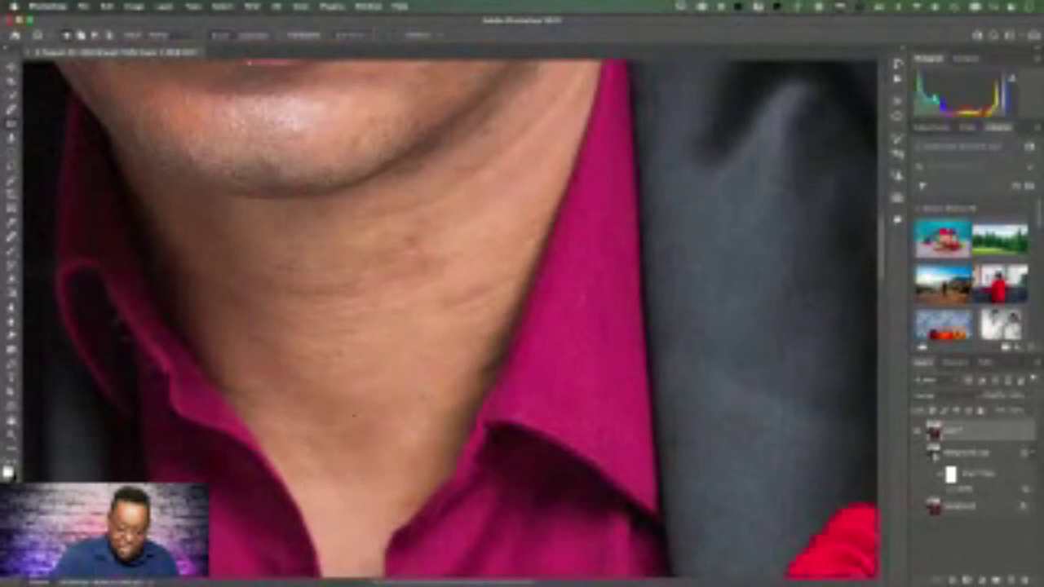
# Even out the remaining dark patches and fine lines around the lower neck with sampled neck skin.
pyautogui.moveTo(403, 462); pyautogui.dragTo(385, 405)
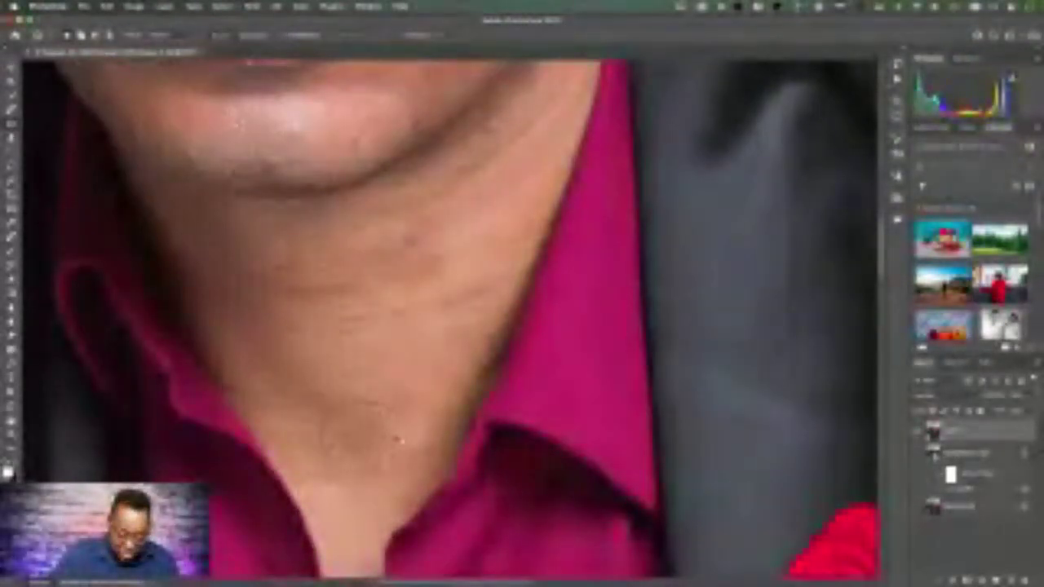
pyautogui.moveTo(400, 441)
pyautogui.mouseDown()
pyautogui.moveTo(391, 436)
pyautogui.moveTo(415, 410)
pyautogui.mouseUp()
pyautogui.press('super+d')
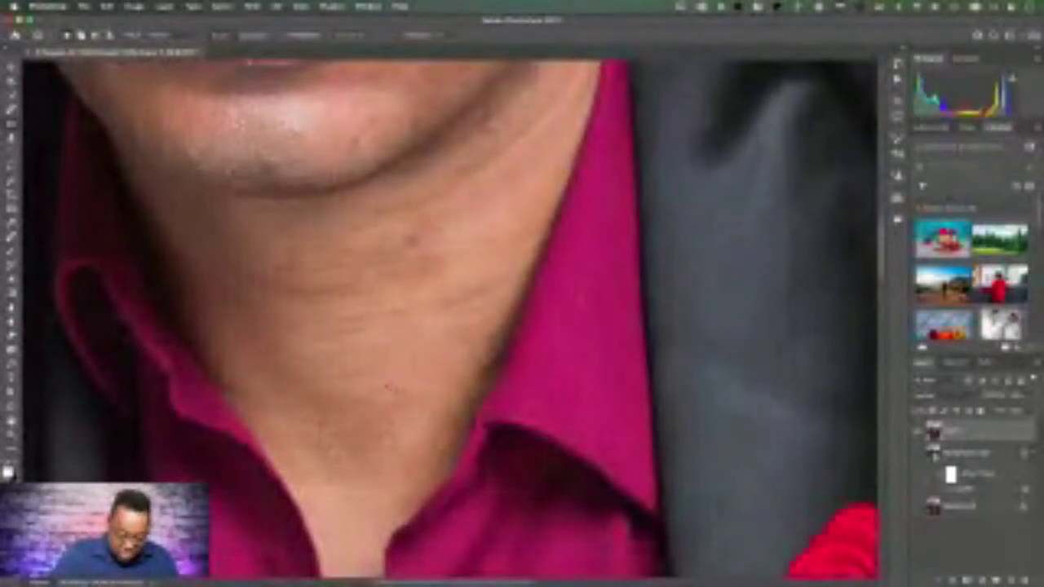
pyautogui.click(355, 424)
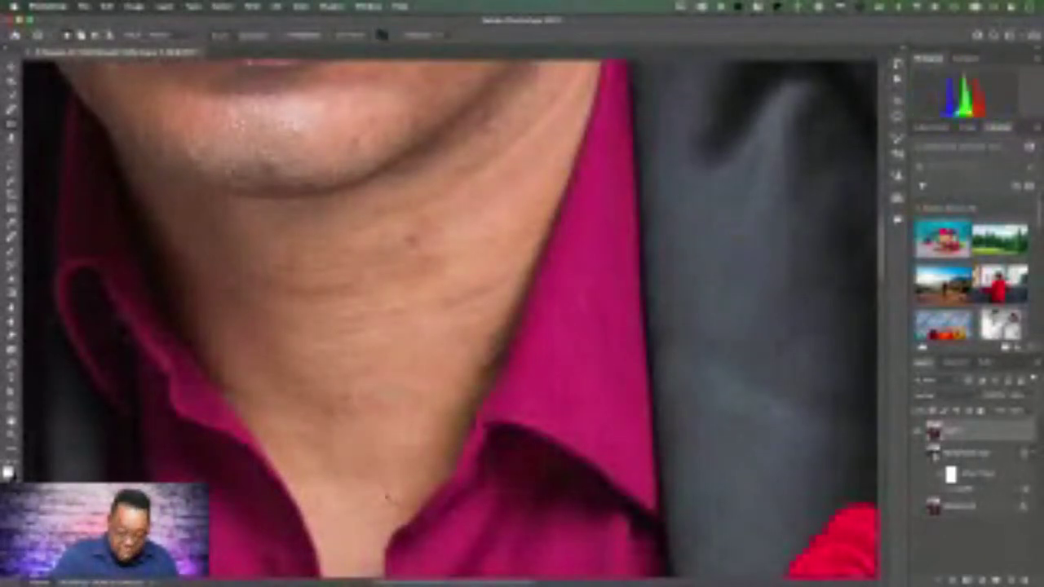
# Patch the small dark blemish on the upper neck below the jaw with clear skin near the collar.
pyautogui.click(414, 237)
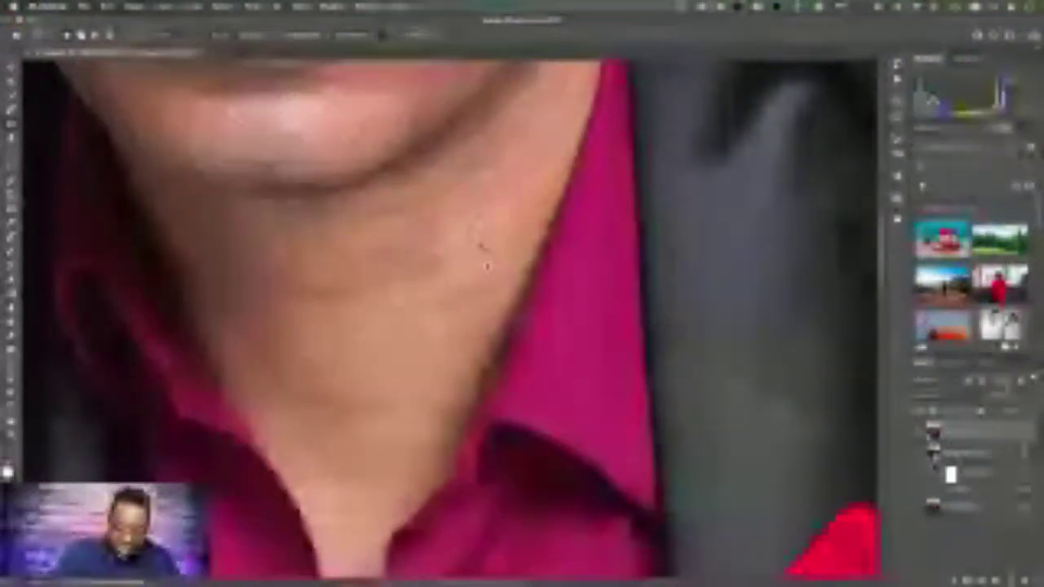
pyautogui.moveTo(507, 303)
pyautogui.mouseDown()
pyautogui.moveTo(470, 280)
pyautogui.moveTo(440, 297)
pyautogui.moveTo(485, 268)
pyautogui.mouseUp()
pyautogui.press('super+d')
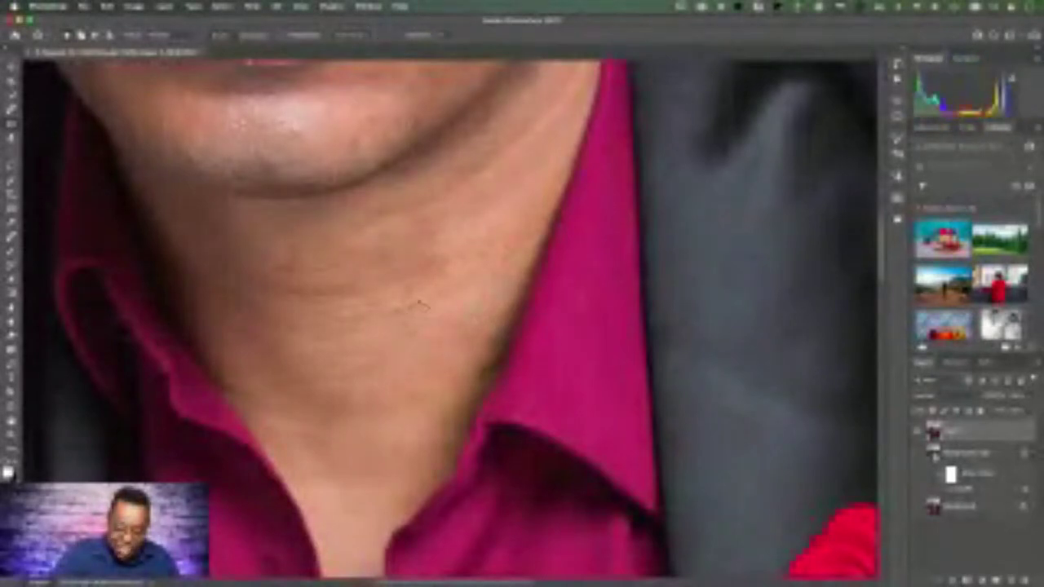
# Try patching the horizontal creases across the middle of the neck, and undo the last patch changes.
pyautogui.moveTo(352, 325)
pyautogui.mouseDown()
pyautogui.moveTo(406, 350)
pyautogui.moveTo(404, 375)
pyautogui.mouseUp()
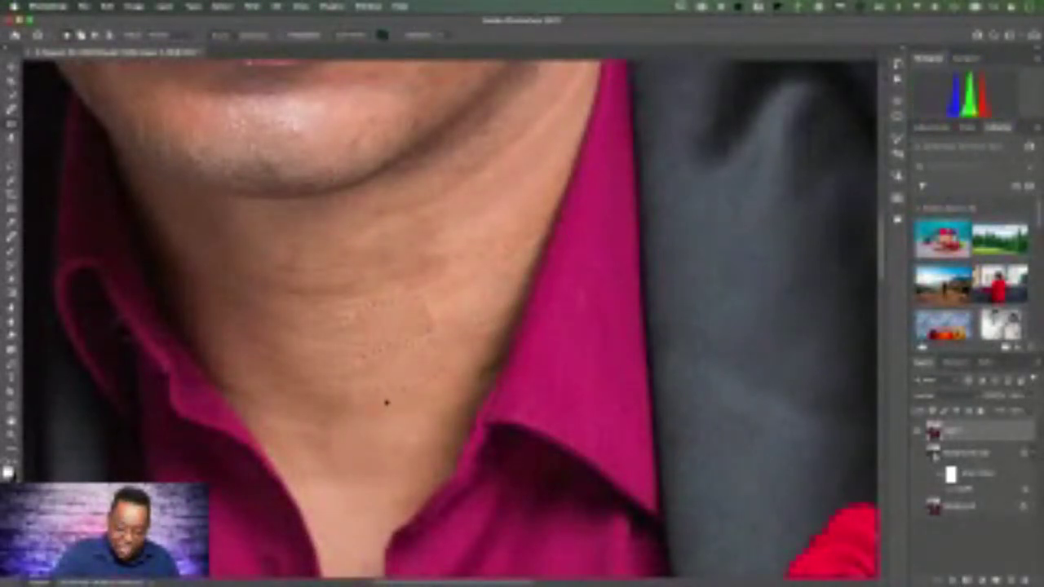
pyautogui.moveTo(261, 299)
pyautogui.mouseDown()
pyautogui.moveTo(255, 323)
pyautogui.moveTo(310, 340)
pyautogui.mouseUp()
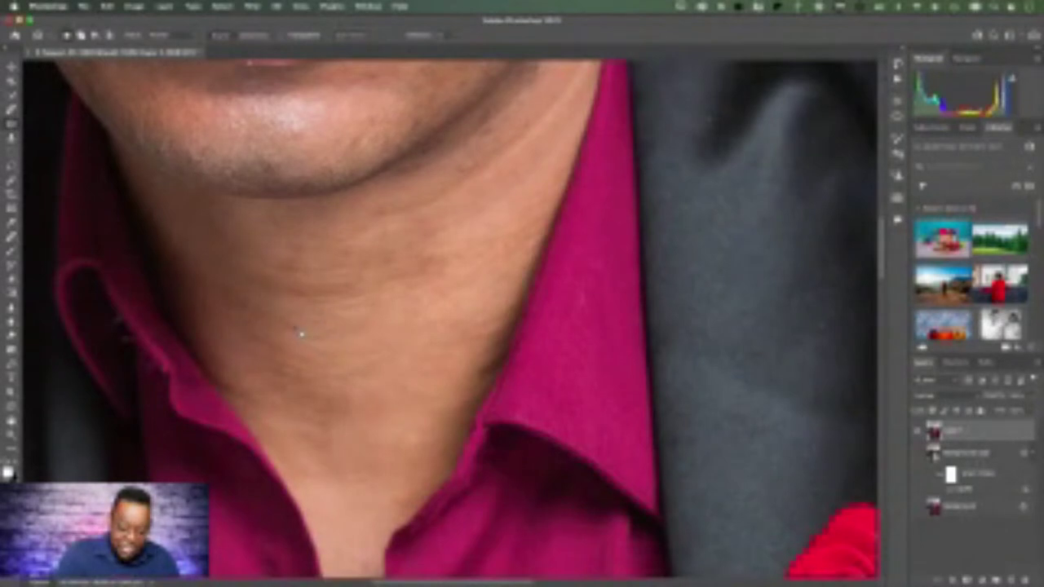
pyautogui.press('super+z')
pyautogui.press('super+z')
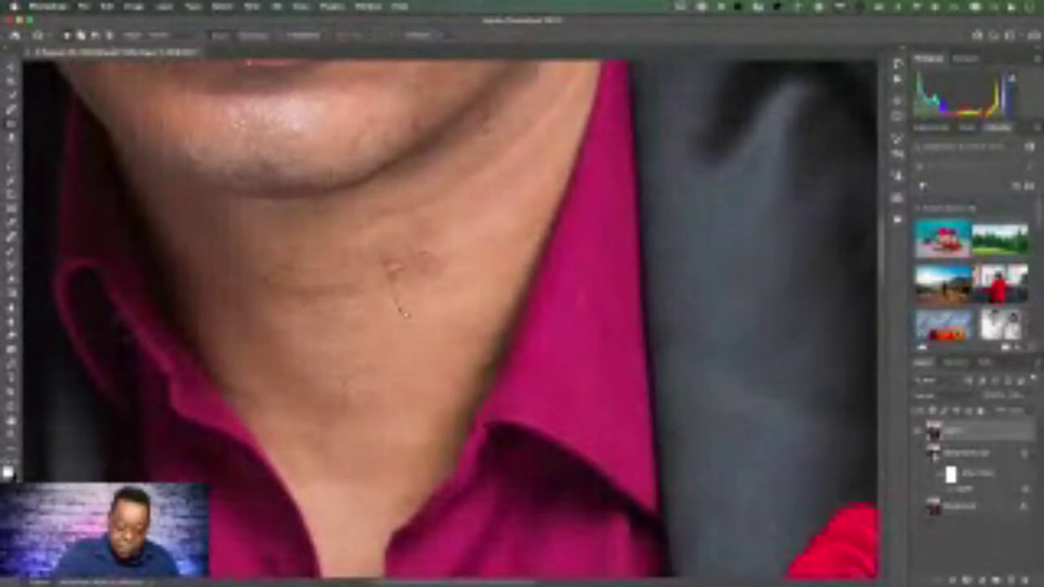
# Patch the remaining horizontal creases and marks across the middle of the neck with smoother nearby skin.
pyautogui.moveTo(406, 314)
pyautogui.mouseDown()
pyautogui.moveTo(375, 268)
pyautogui.moveTo(291, 294)
pyautogui.moveTo(316, 318)
pyautogui.moveTo(440, 289)
pyautogui.moveTo(438, 263)
pyautogui.moveTo(361, 261)
pyautogui.mouseUp()
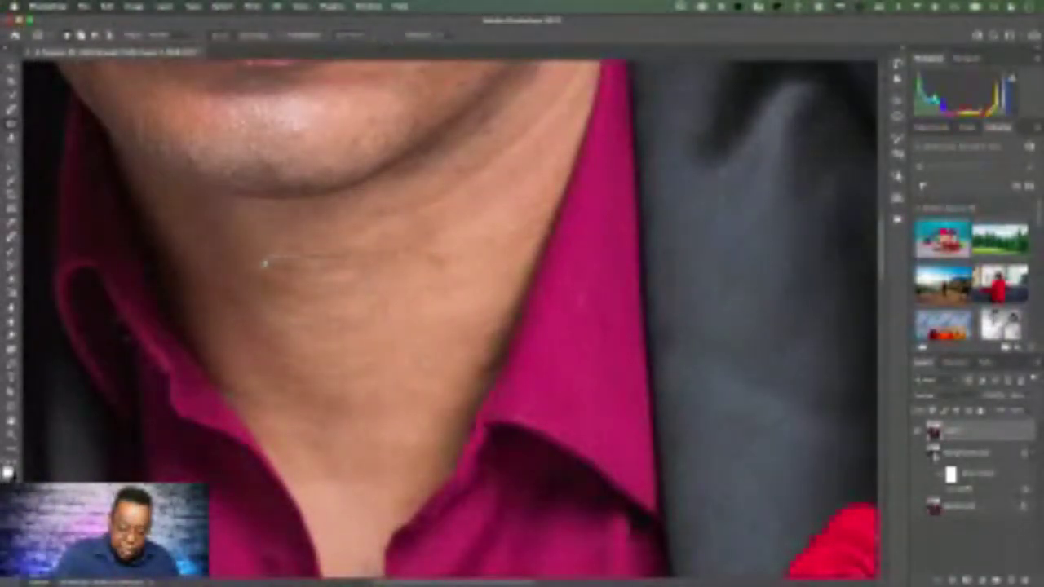
pyautogui.moveTo(264, 263); pyautogui.dragTo(292, 287)
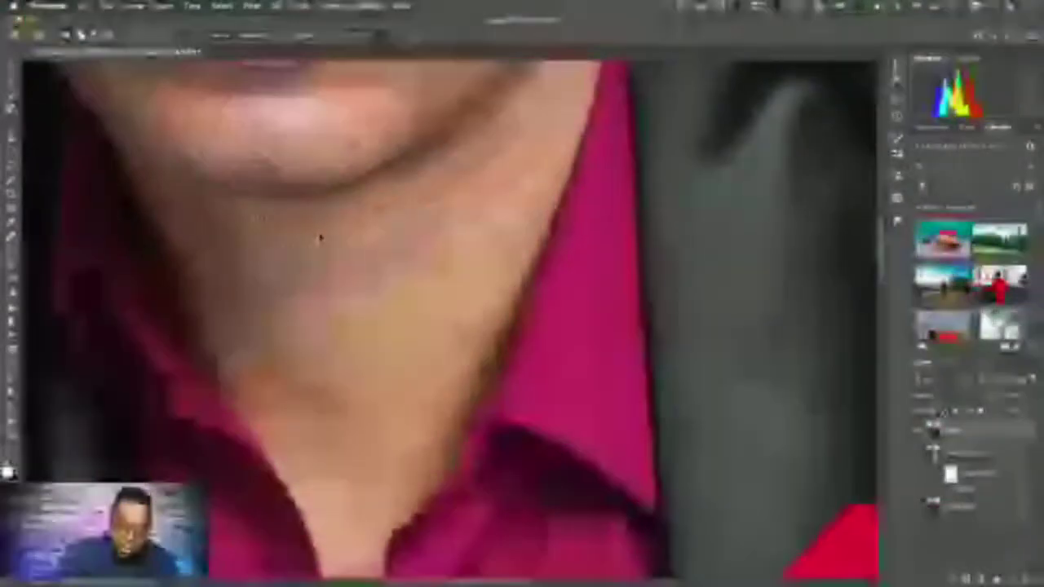
pyautogui.press('super+d')
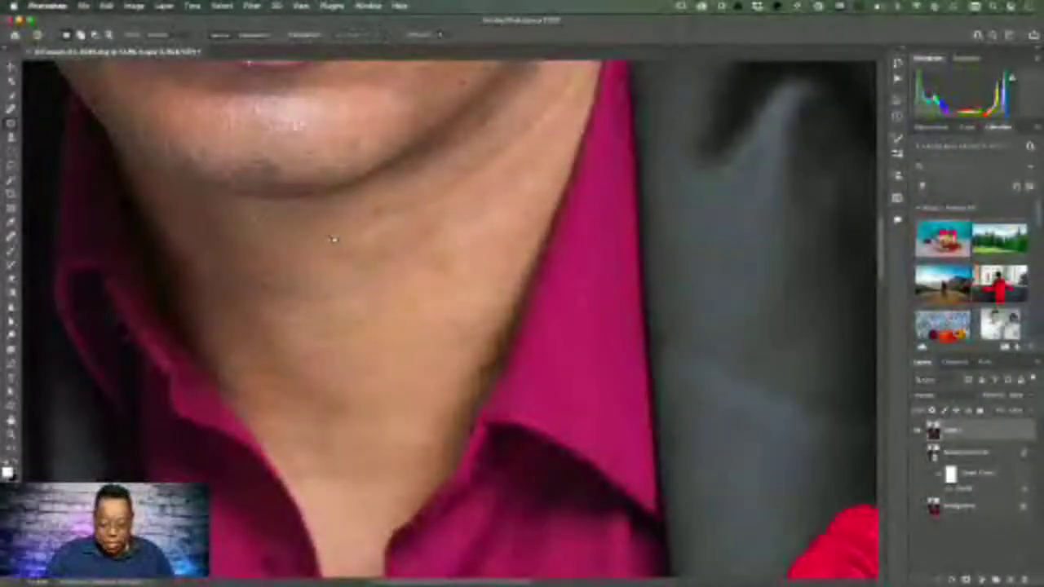
# Patch the spots and fine lines on the side of the neck between the jaw and the collar edge.
pyautogui.moveTo(522, 167)
pyautogui.mouseDown()
pyautogui.moveTo(428, 230)
pyautogui.moveTo(436, 259)
pyautogui.moveTo(543, 193)
pyautogui.mouseUp()
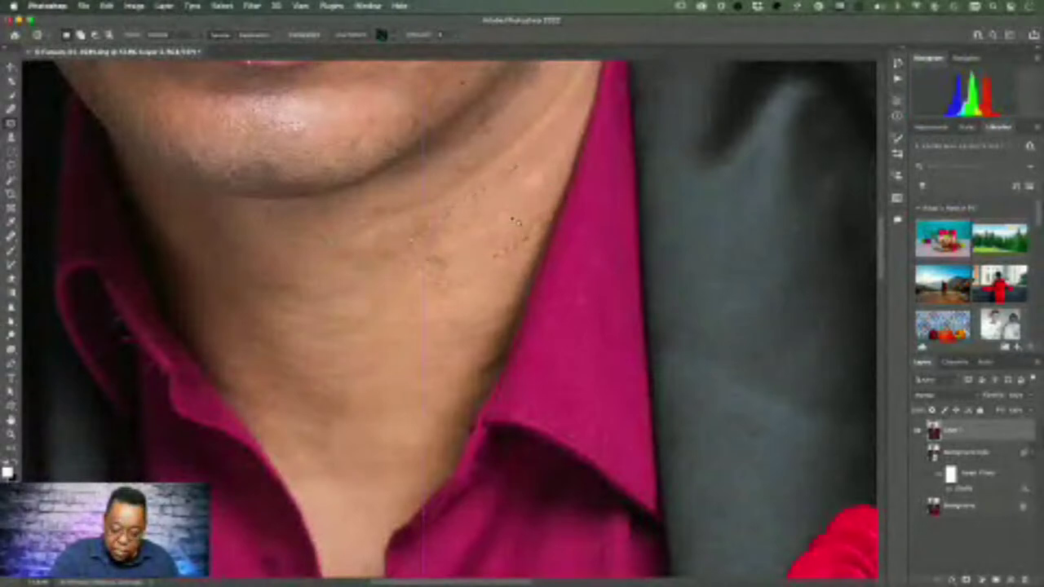
pyautogui.moveTo(449, 173)
pyautogui.mouseDown()
pyautogui.moveTo(384, 200)
pyautogui.moveTo(408, 222)
pyautogui.moveTo(487, 184)
pyautogui.mouseUp()
pyautogui.moveTo(458, 244)
pyautogui.mouseDown()
pyautogui.moveTo(437, 227)
pyautogui.moveTo(421, 271)
pyautogui.moveTo(448, 317)
pyautogui.moveTo(440, 356)
pyautogui.moveTo(425, 247)
pyautogui.moveTo(403, 233)
pyautogui.moveTo(402, 285)
pyautogui.moveTo(406, 260)
pyautogui.mouseUp()
pyautogui.moveTo(405, 260); pyautogui.dragTo(429, 320)
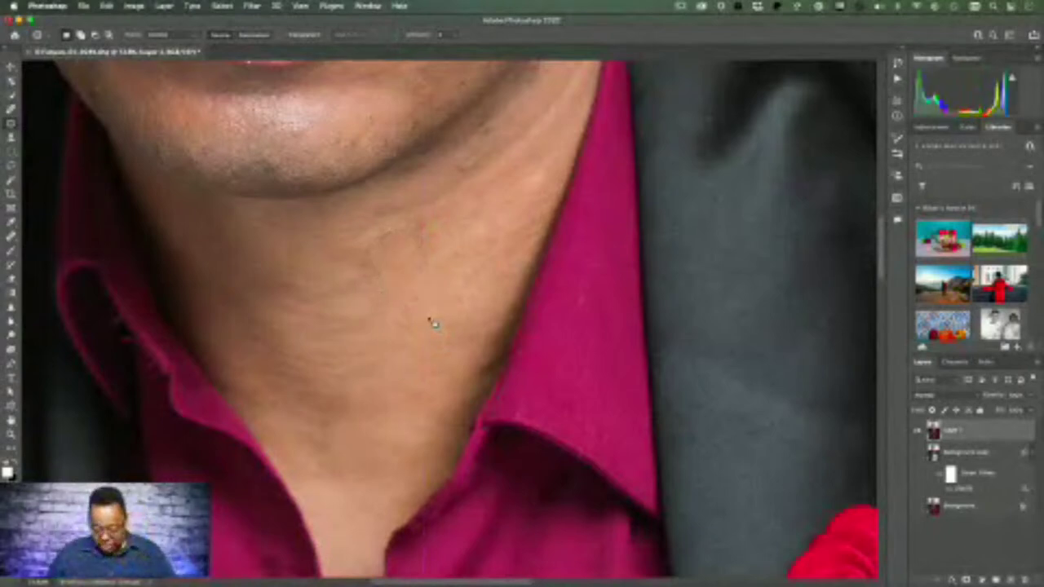
# Patch the blemish on the chin below the corner of the mouth with clean skin and clear the selection.
pyautogui.scroll(-4, 427, 316)
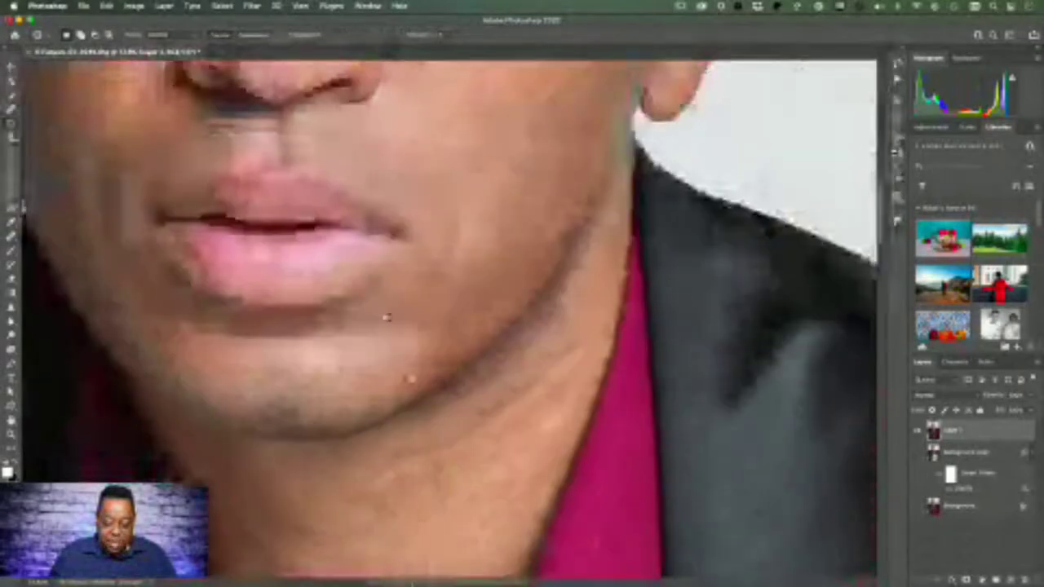
pyautogui.scroll(3, 384, 314)
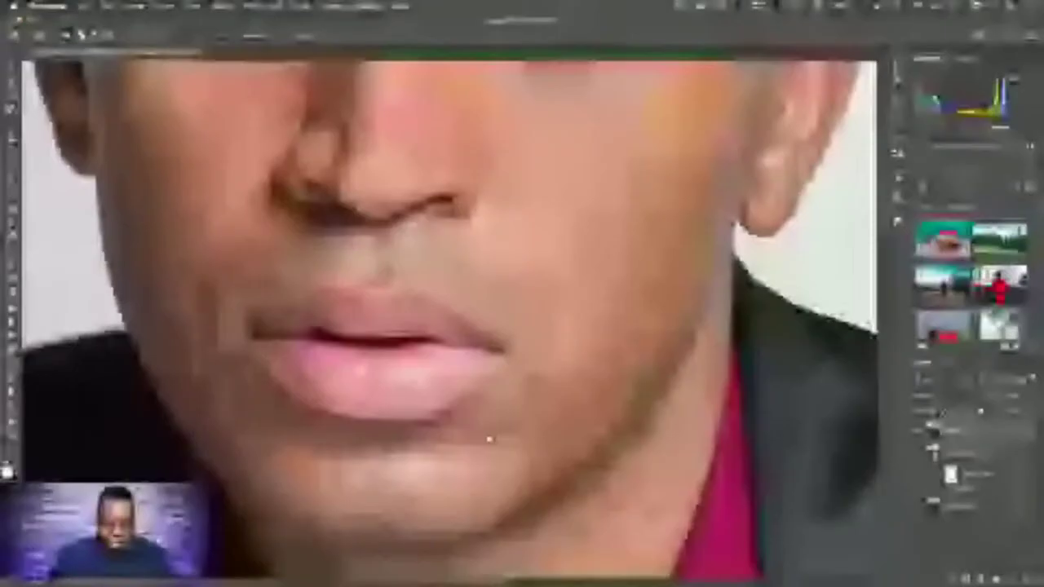
pyautogui.moveTo(490, 439); pyautogui.dragTo(546, 511)
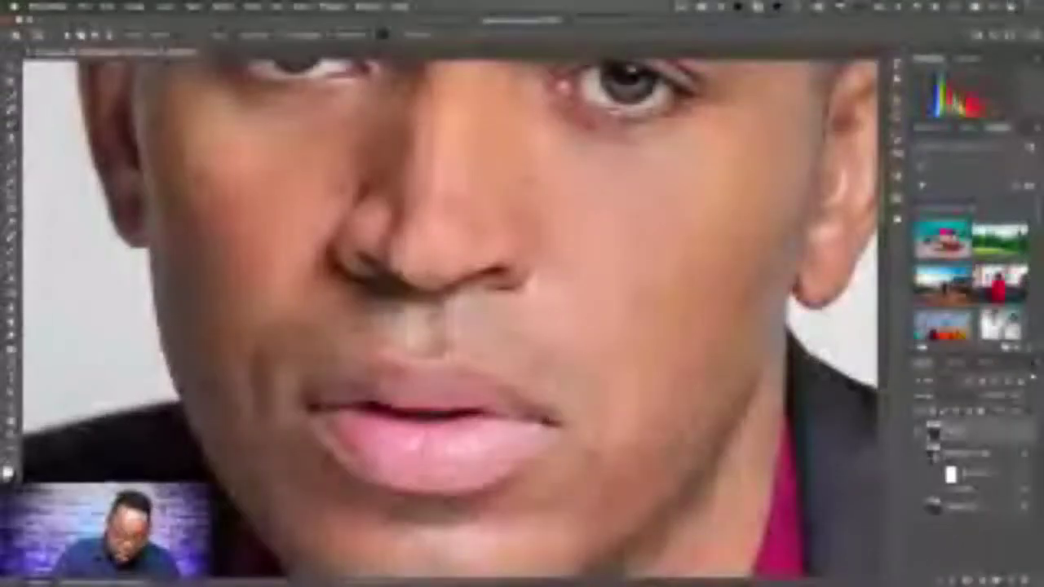
pyautogui.press('super+d')
# Patch the small spots beside the nose and the marks on the cheek near the jaw with clear neighboring skin.
pyautogui.moveTo(367, 228); pyautogui.dragTo(374, 240)
pyautogui.press('super+d')
pyautogui.moveTo(540, 181)
pyautogui.mouseDown()
pyautogui.moveTo(534, 200)
pyautogui.moveTo(540, 193)
pyautogui.mouseUp()
pyautogui.moveTo(540, 196); pyautogui.dragTo(551, 222)
pyautogui.press('super+d')
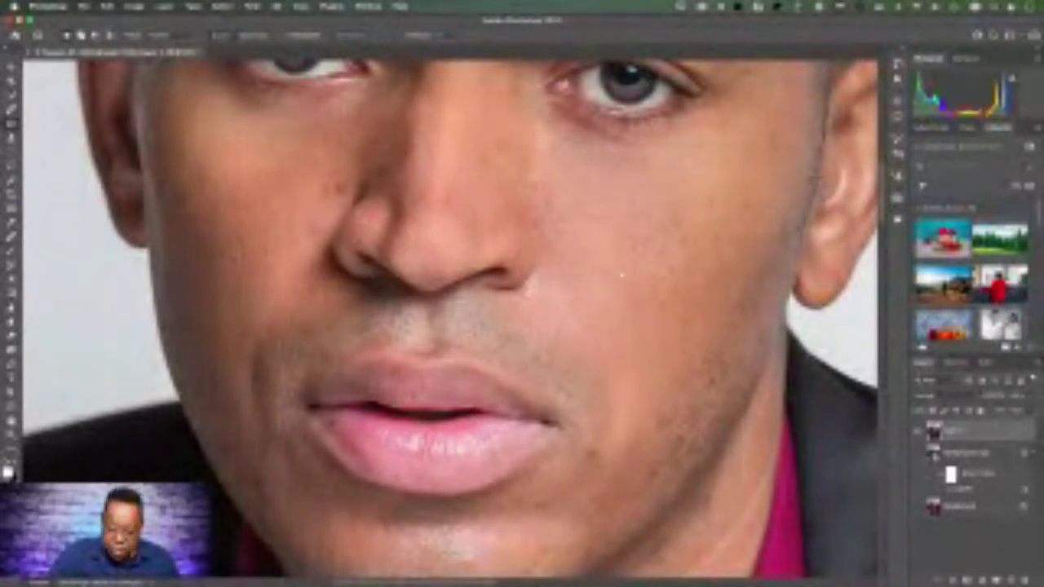
pyautogui.moveTo(706, 412); pyautogui.dragTo(629, 343)
# Sharpen the irises of both eyes with the Sharpen tool.
pyautogui.moveTo(592, 278); pyautogui.dragTo(805, 584)
pyautogui.moveTo(805, 530); pyautogui.dragTo(709, 555)
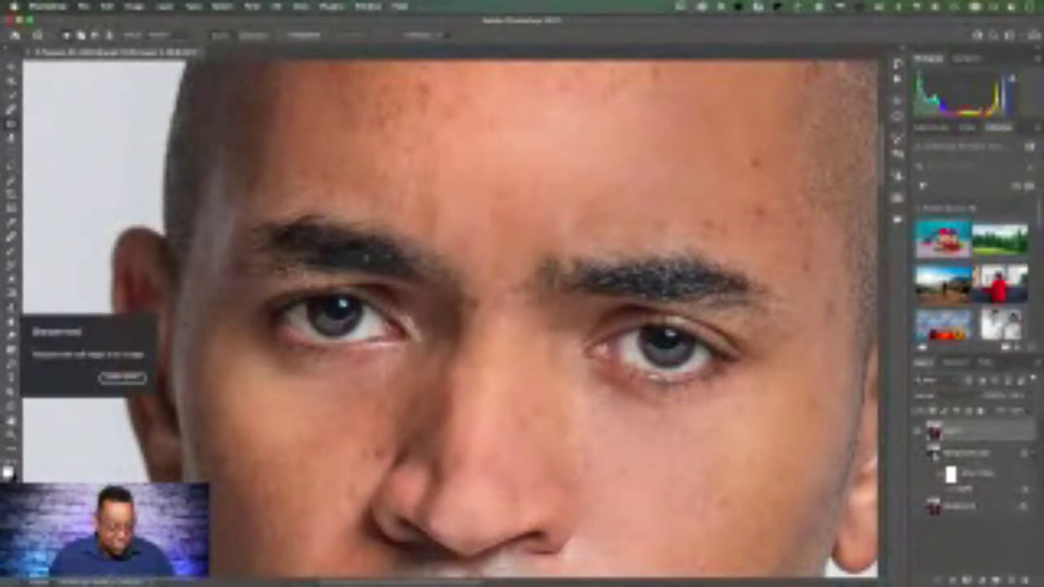
pyautogui.click(10, 307)
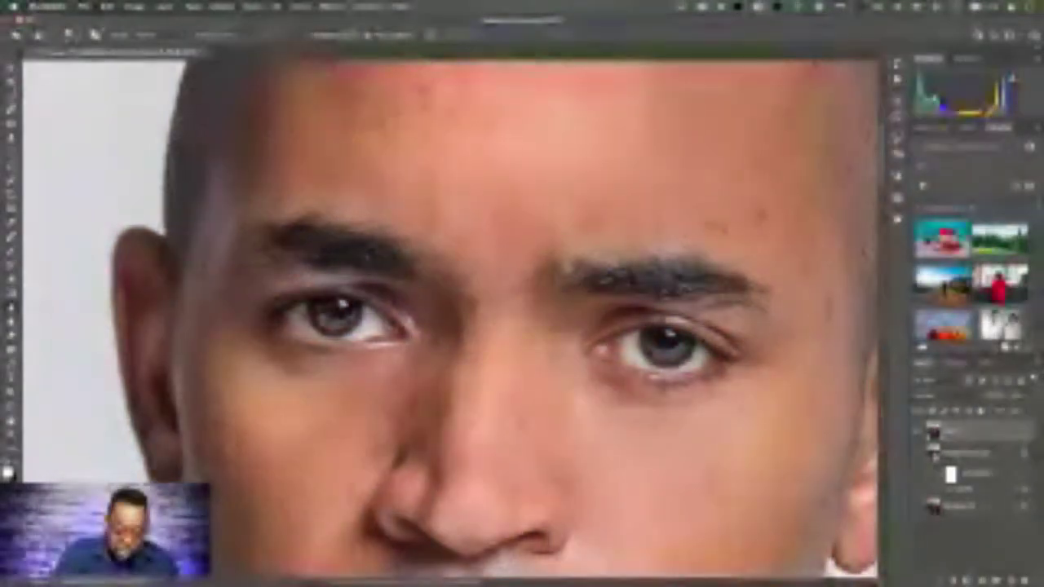
pyautogui.moveTo(326, 313); pyautogui.dragTo(351, 318)
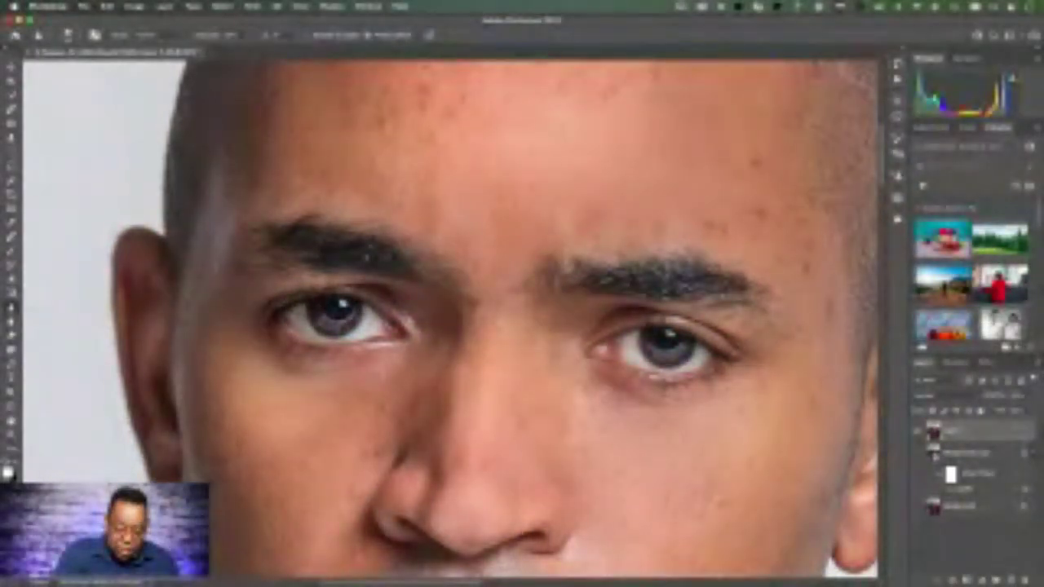
pyautogui.moveTo(677, 349); pyautogui.dragTo(671, 344)
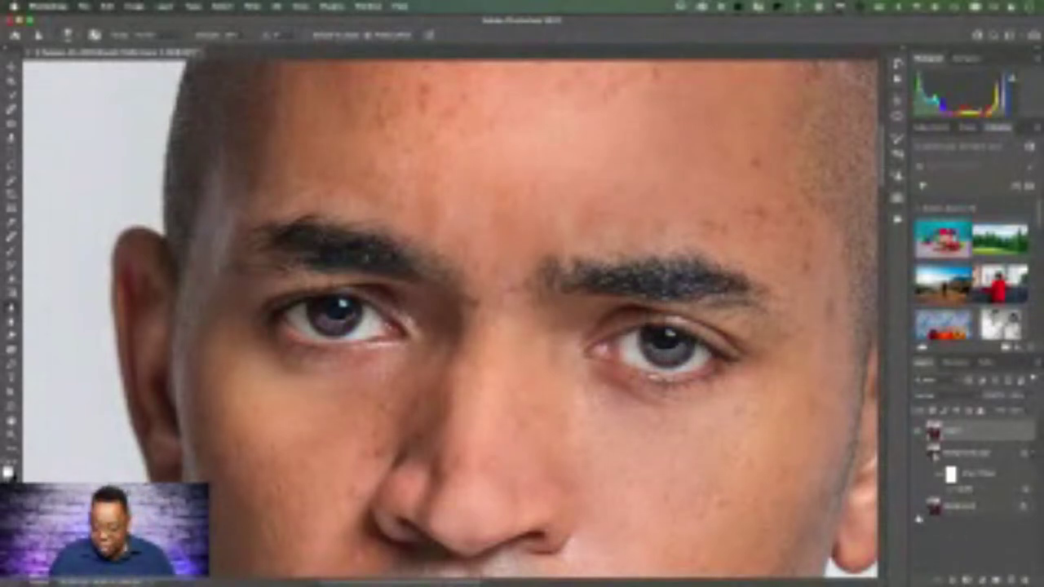
# Compare the portrait with the retouch layer hidden and shown, first around the eyes and then at full-image view.
pyautogui.click(919, 434)
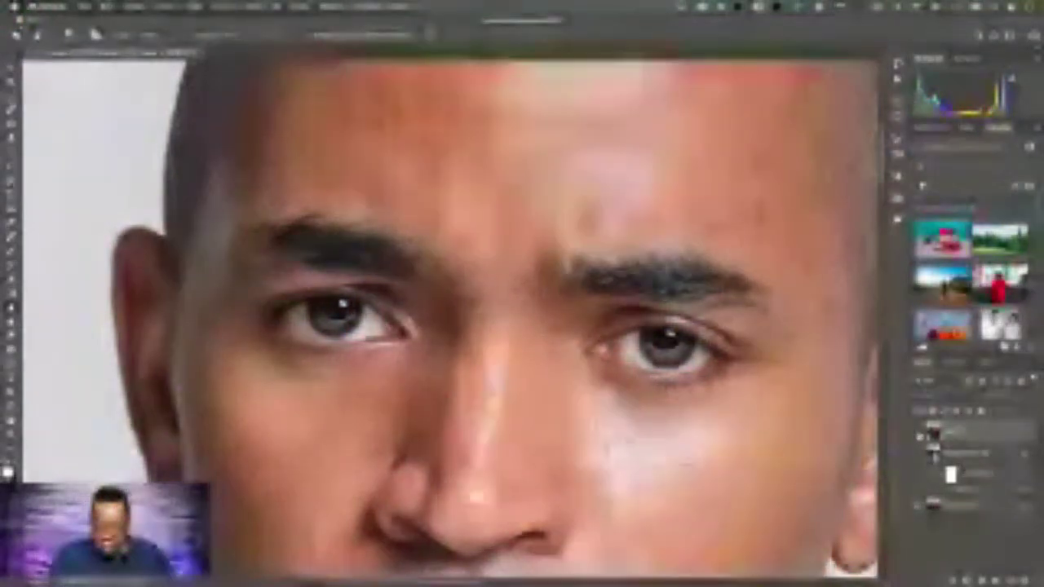
pyautogui.click(920, 433)
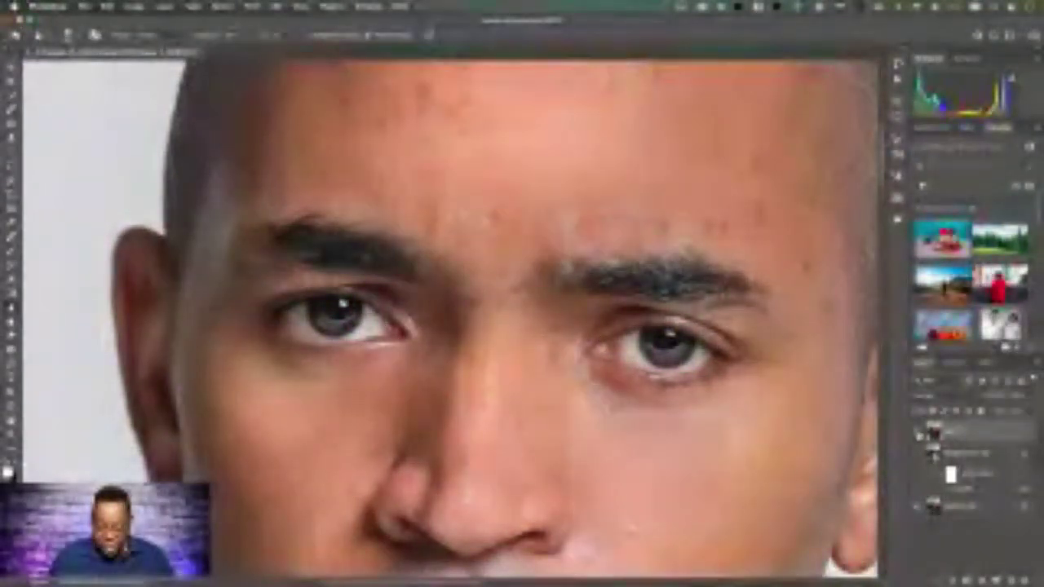
pyautogui.click(919, 433)
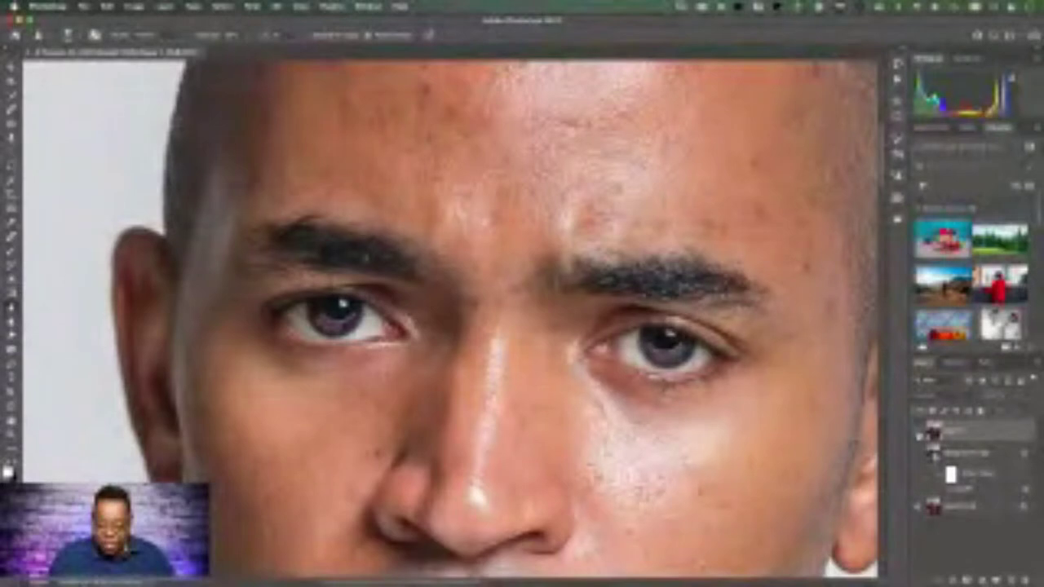
pyautogui.click(920, 433)
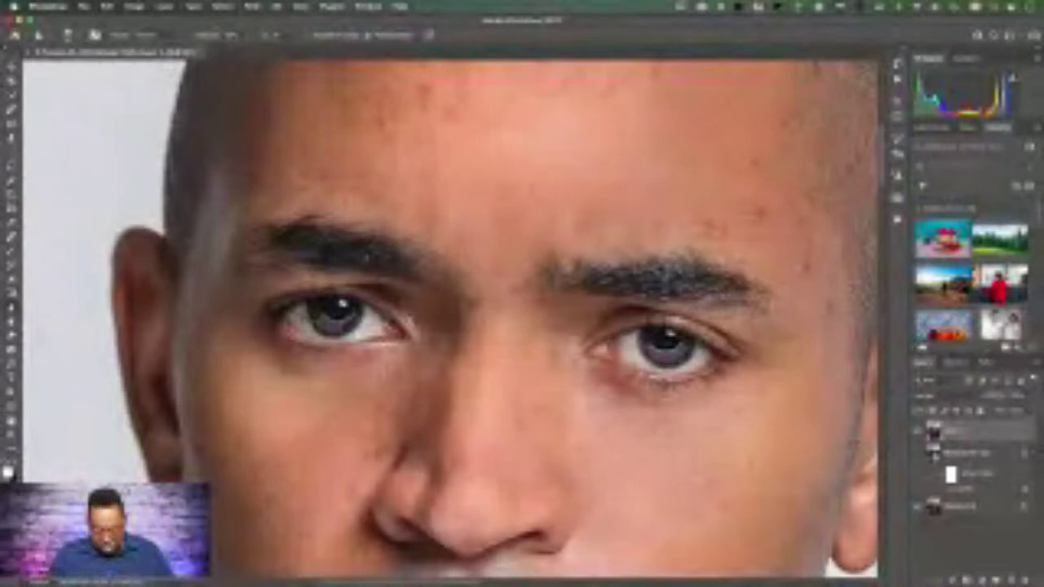
pyautogui.press('super+0')
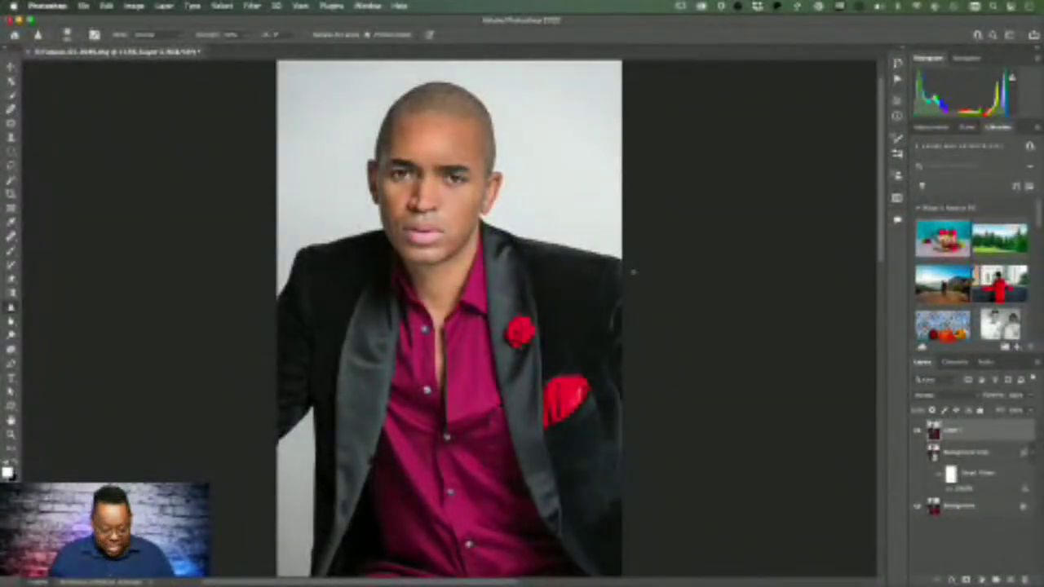
pyautogui.click(917, 433)
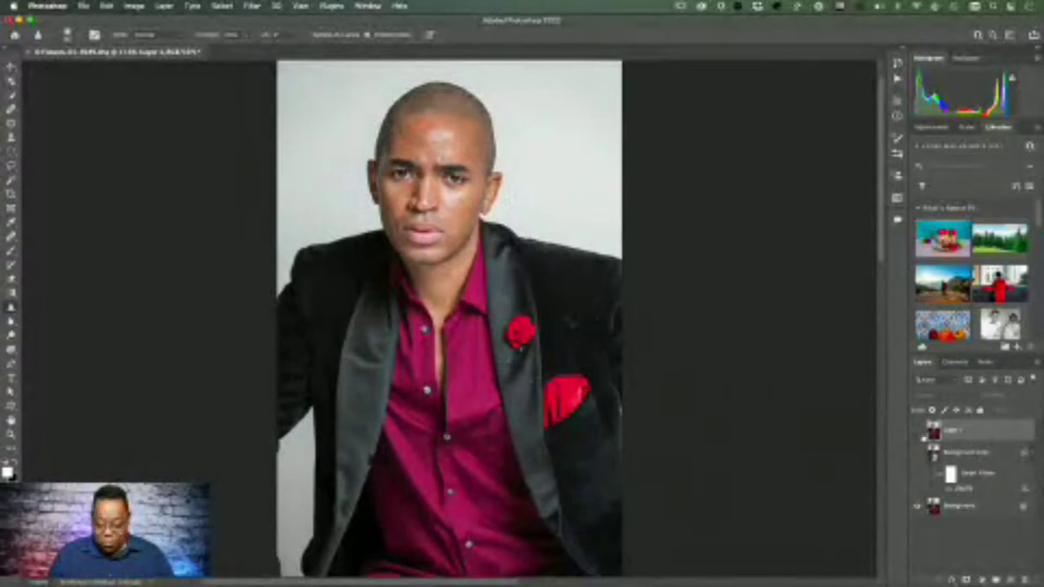
pyautogui.click(917, 433)
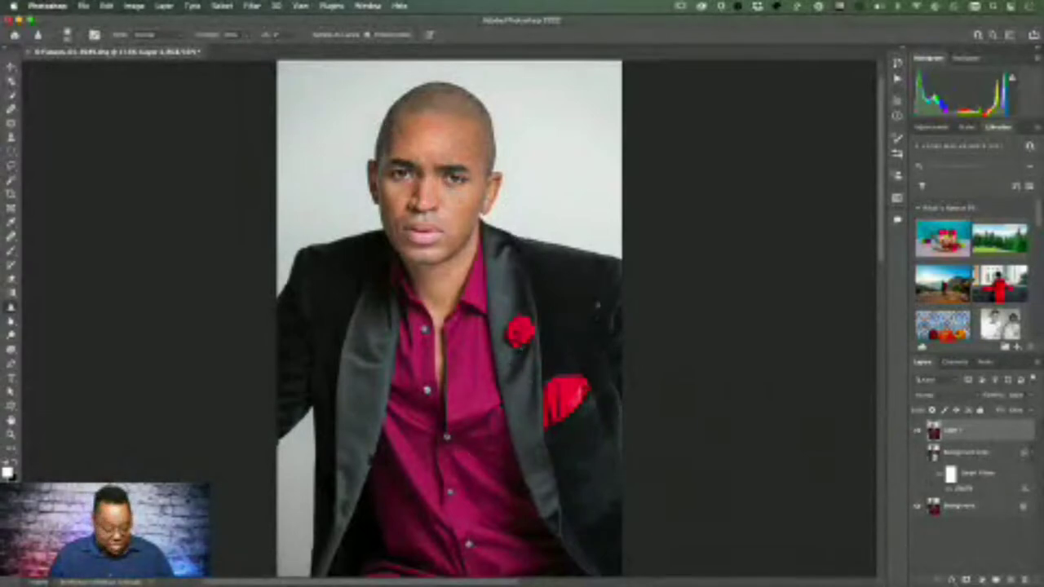
pyautogui.press('w')
pyautogui.press('s')
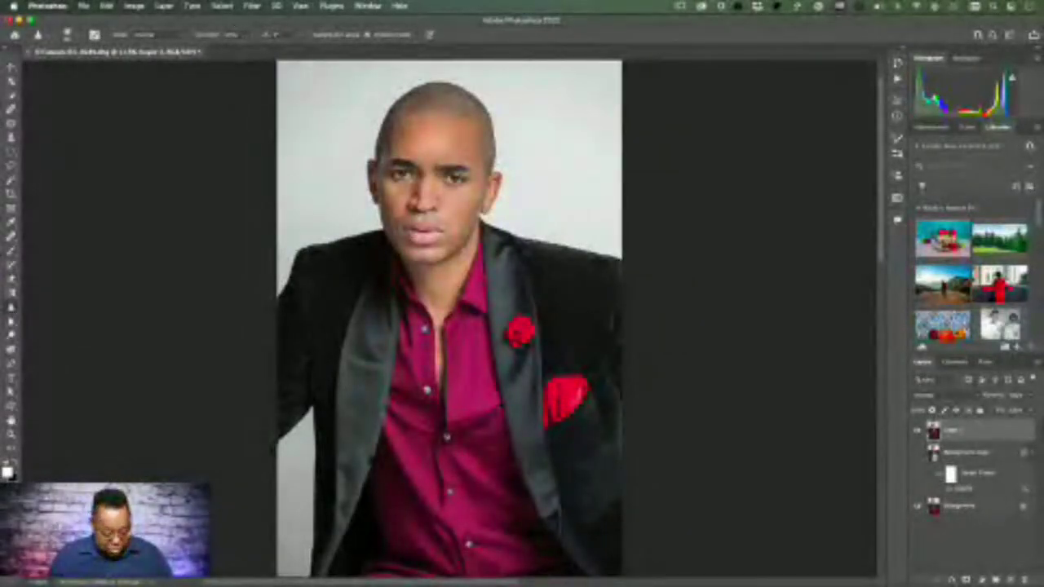
# Examine the head up close and compare the skin and shine with the retouch layer hidden and shown.
pyautogui.press('z')
pyautogui.moveTo(385, 112); pyautogui.dragTo(443, 185)
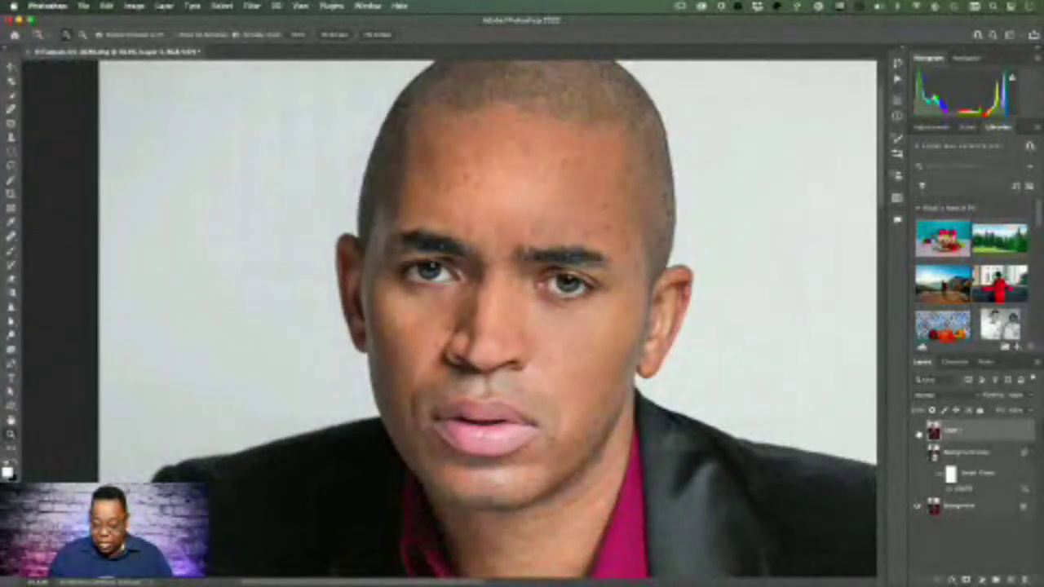
pyautogui.click(918, 433)
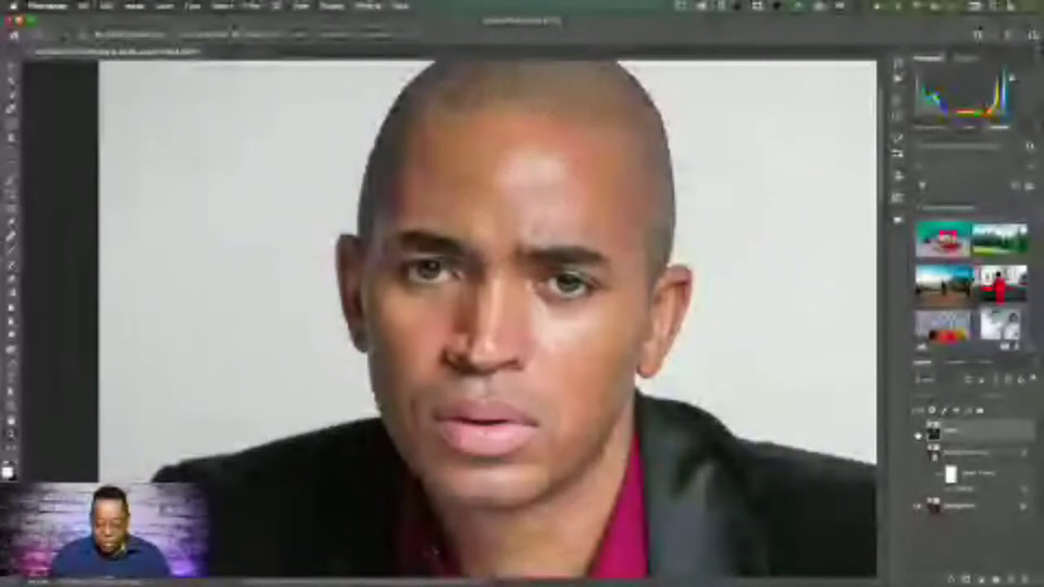
pyautogui.click(917, 433)
pyautogui.click(917, 433)
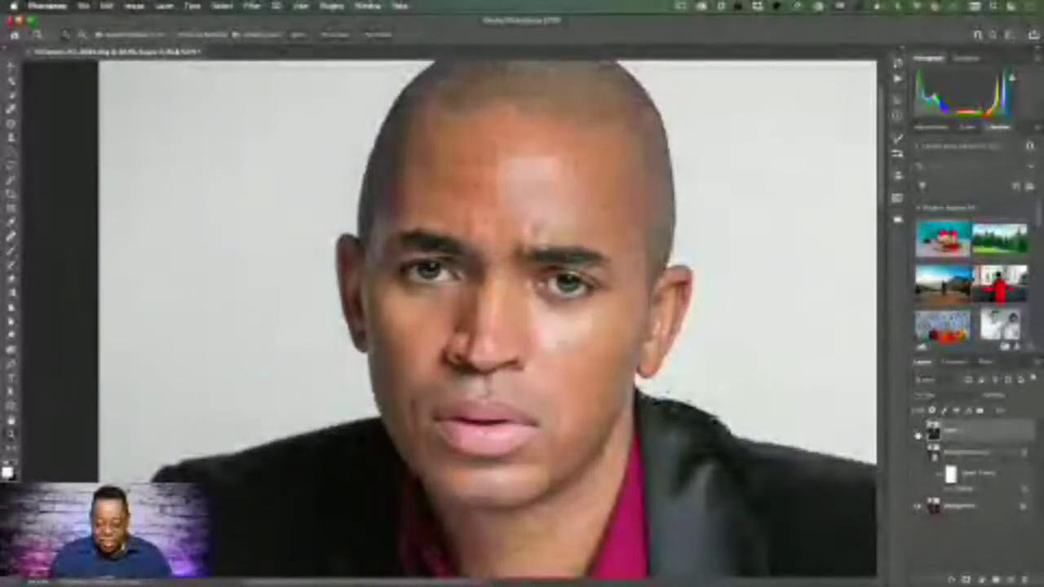
pyautogui.click(918, 433)
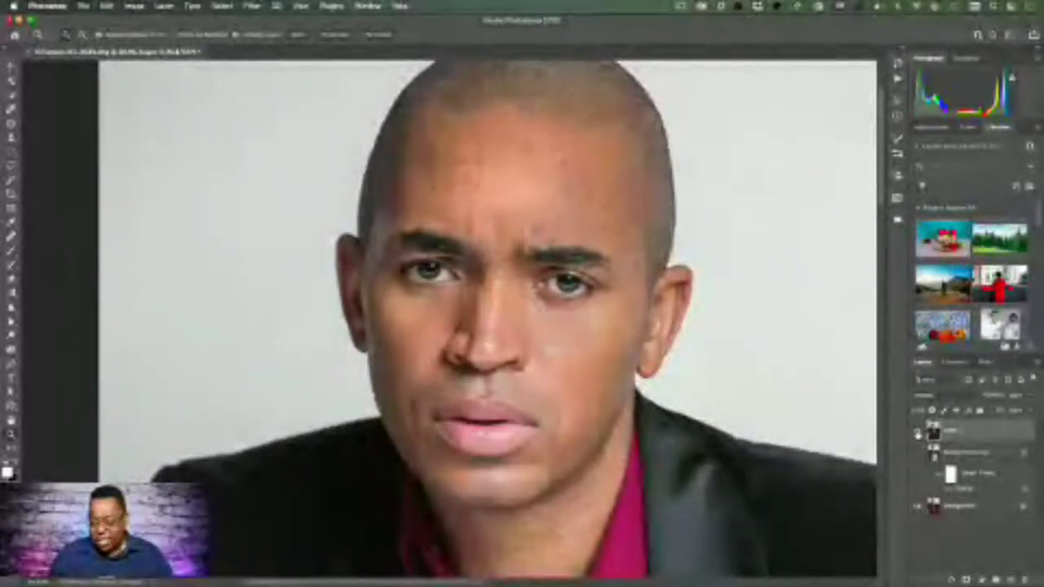
pyautogui.click(918, 433)
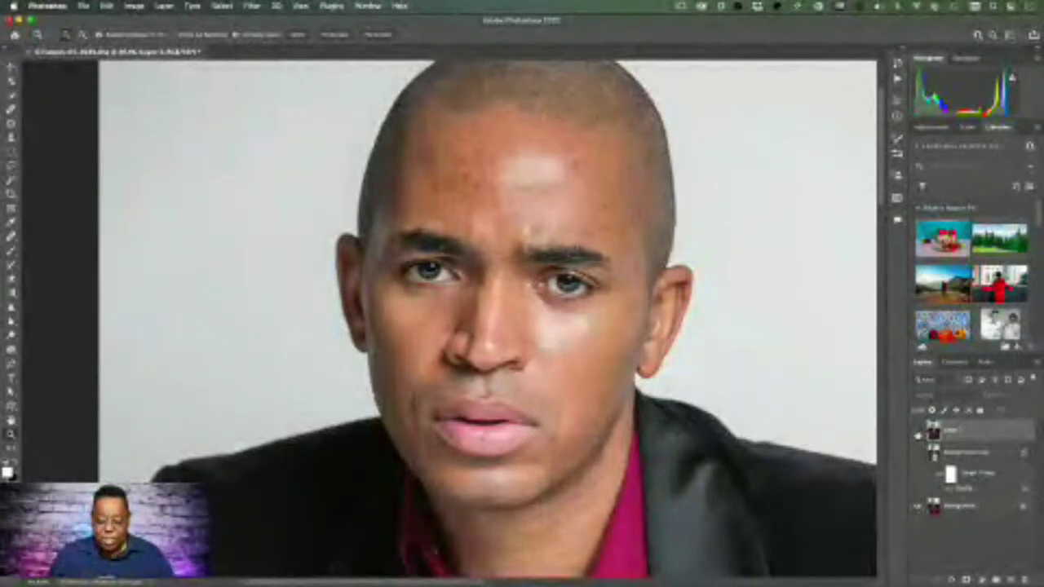
pyautogui.click(918, 433)
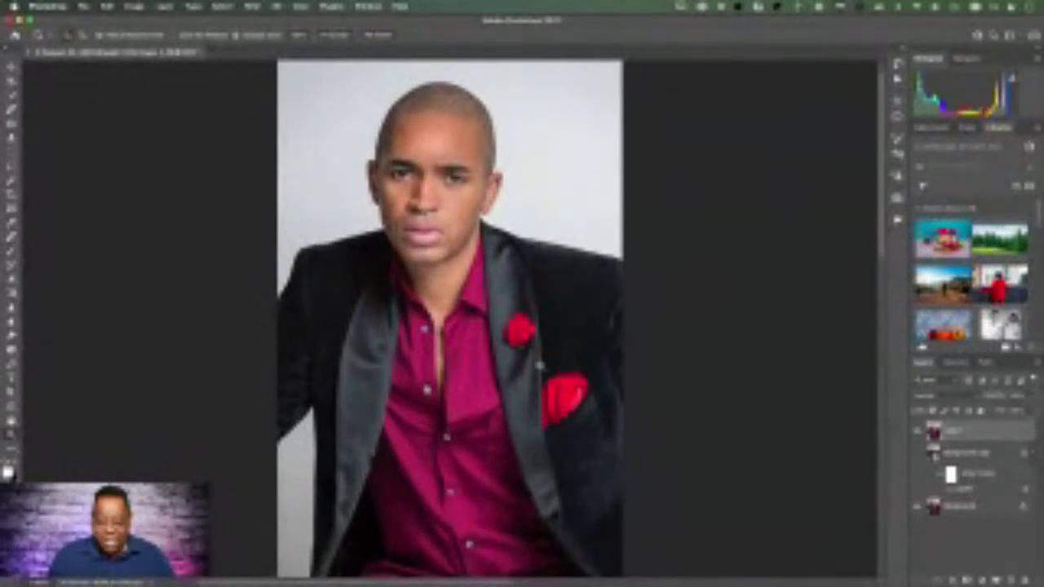
# Save the retouched portrait and close its document.
pyautogui.press('super+s')
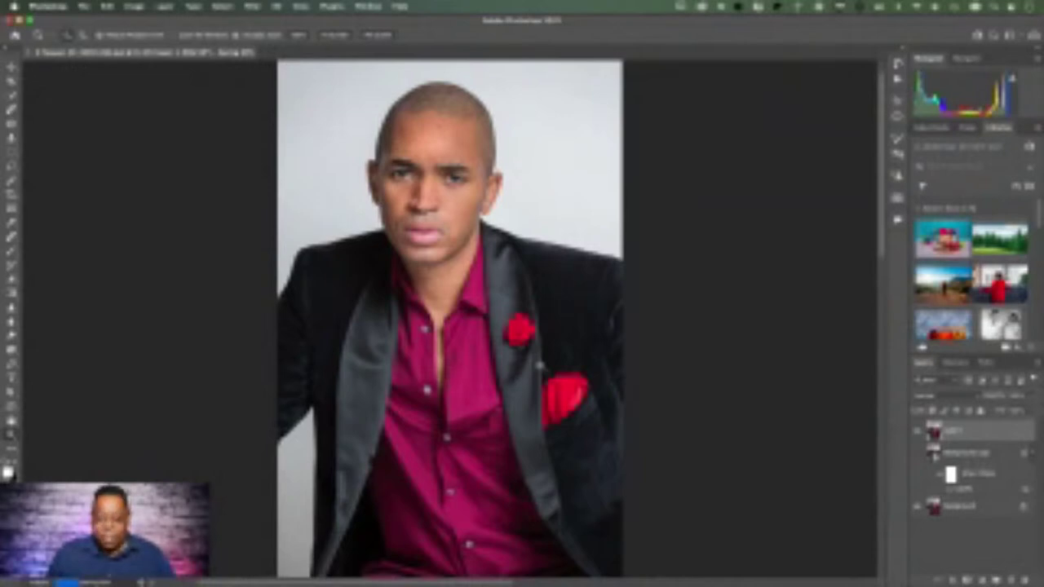
pyautogui.press('super+z')
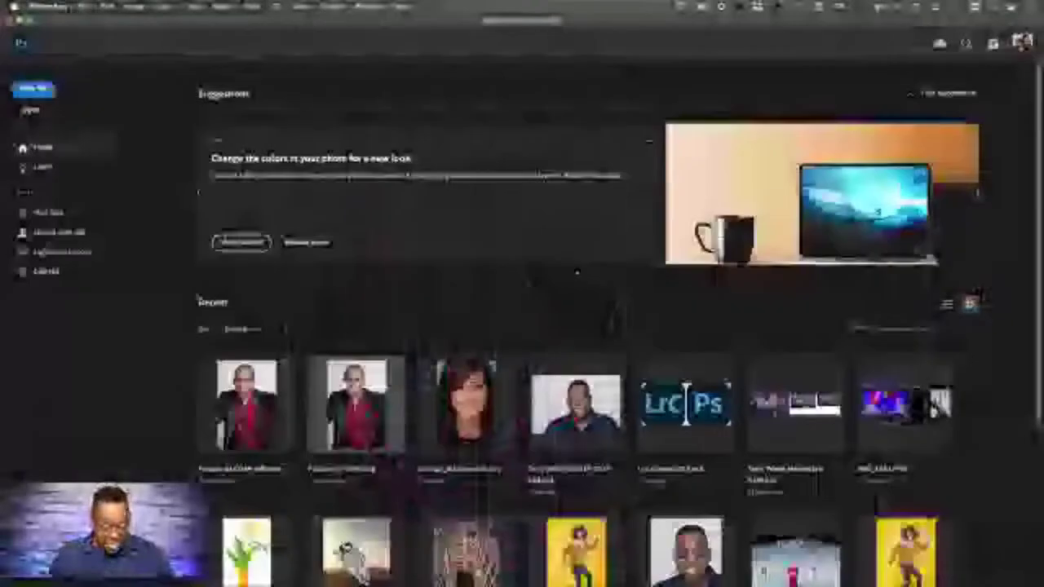
# Switch to Lightroom Classic and review the retouched portrait in full-screen preview before returning to the grid.
pyautogui.press('super+Tab')
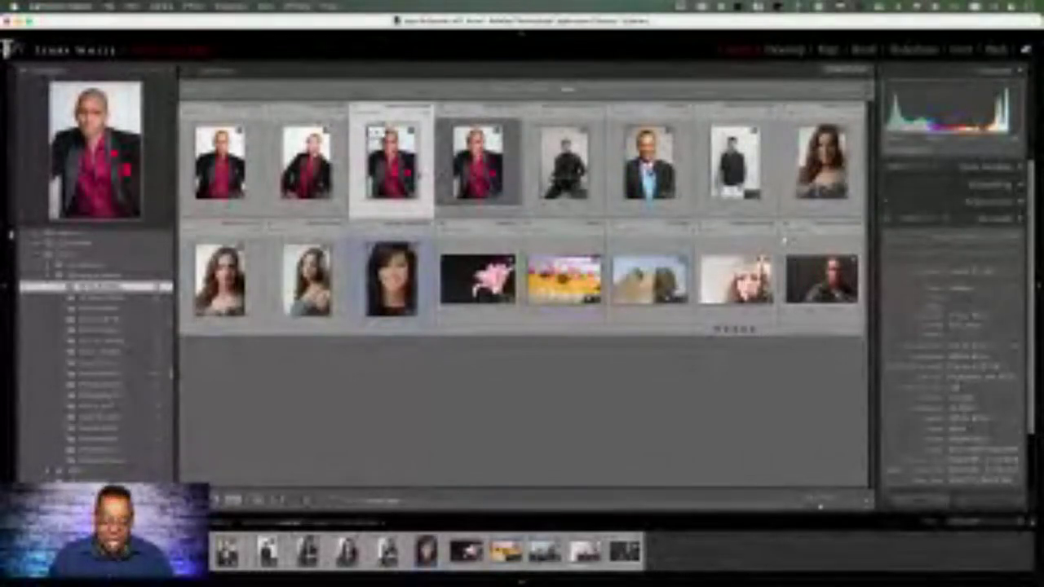
pyautogui.press('f')
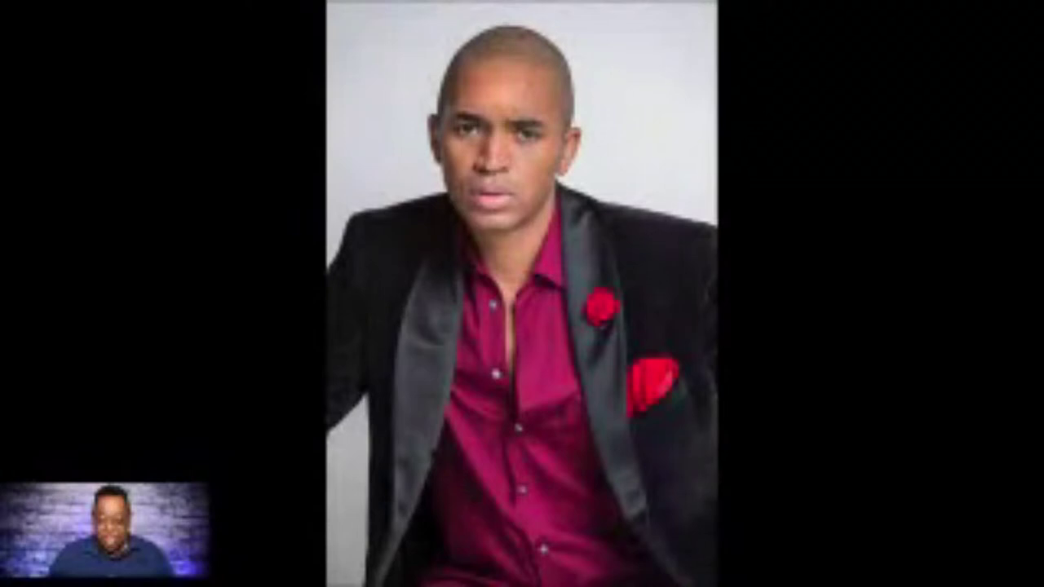
pyautogui.press('Escape')
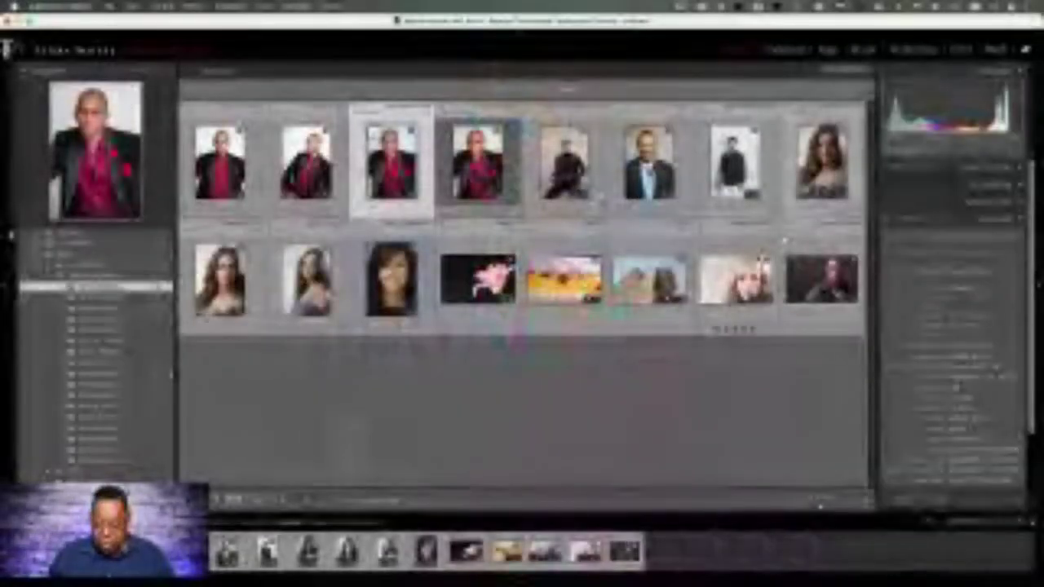
# Select the three consecutive portraits of the long-haired woman and open them in the Develop module.
pyautogui.click(822, 161)
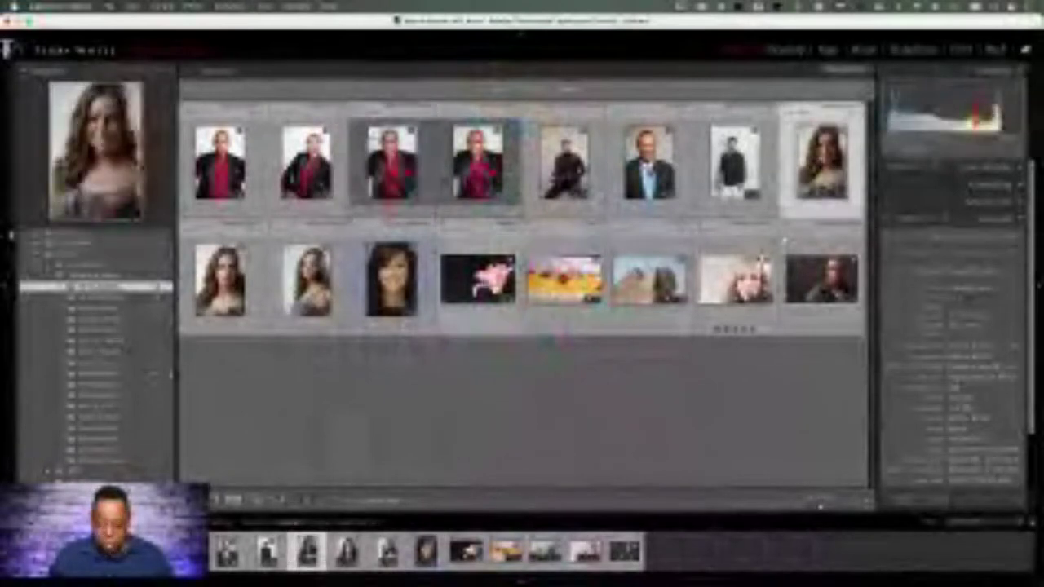
pyautogui.hotkey('shift', 'Right')
pyautogui.hotkey('shift', 'Right')
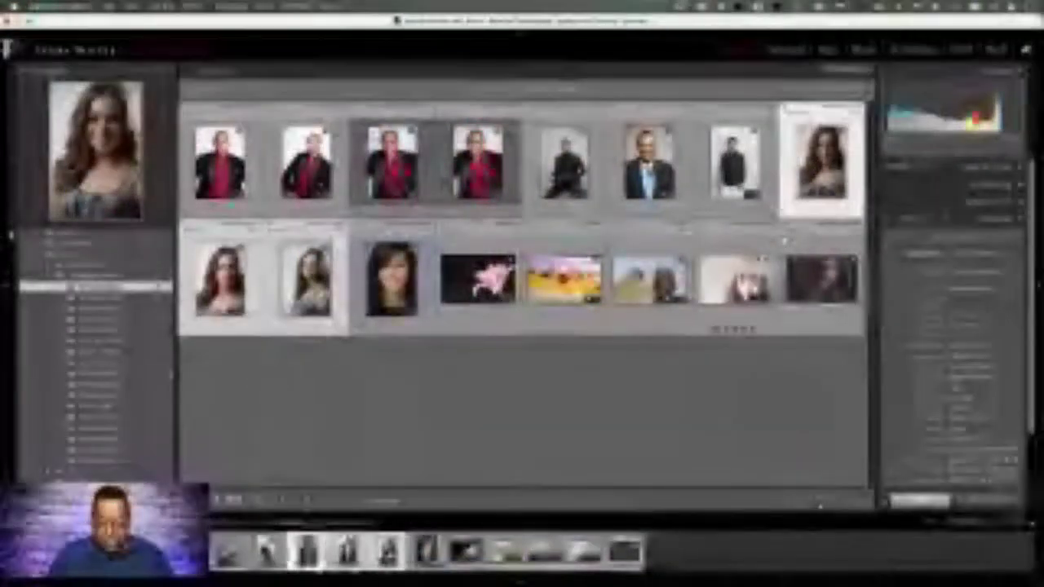
pyautogui.press('d')
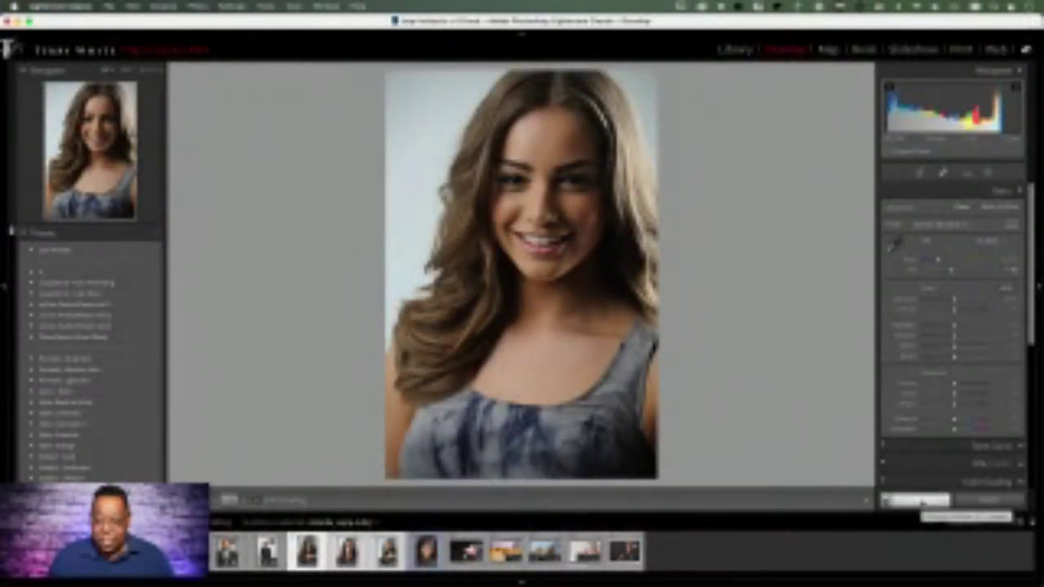
# Turn on Auto Sync for the three selected portraits and neutralize their white balance by sampling the light background.
pyautogui.click(897, 498)
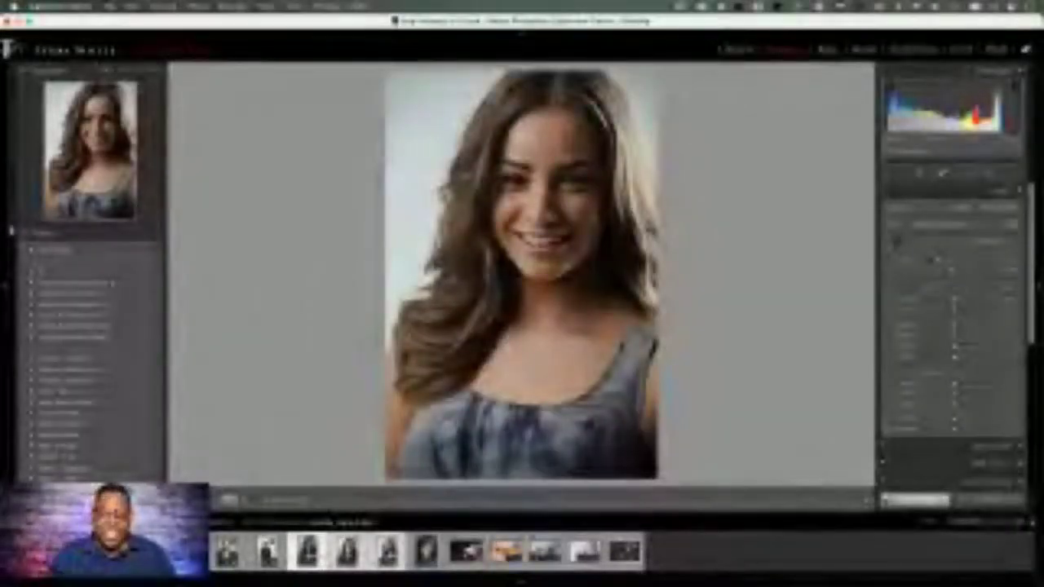
pyautogui.scroll(-5, 937, 259)
pyautogui.scroll(5, 935, 258)
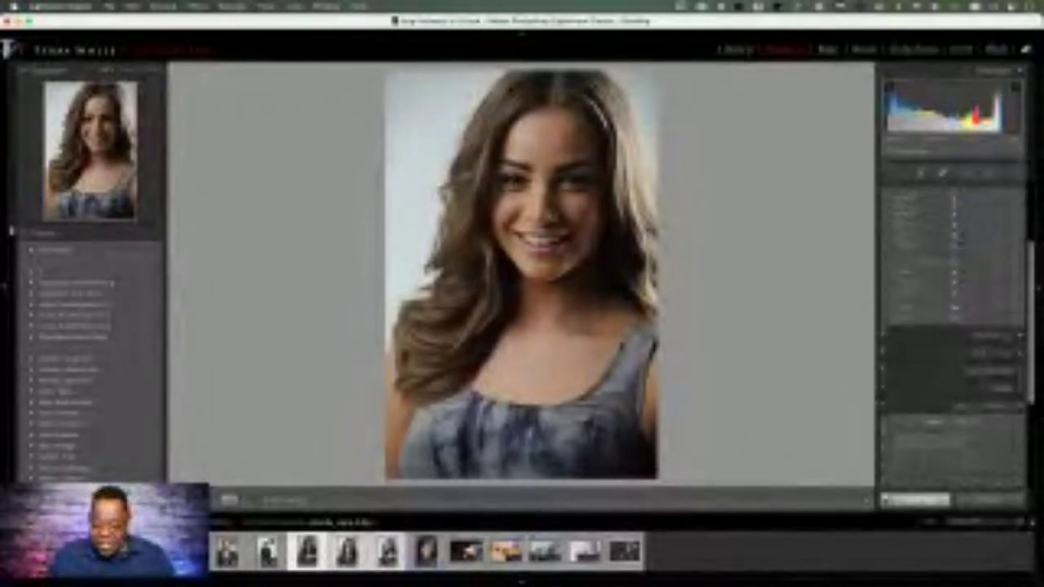
pyautogui.click(895, 243)
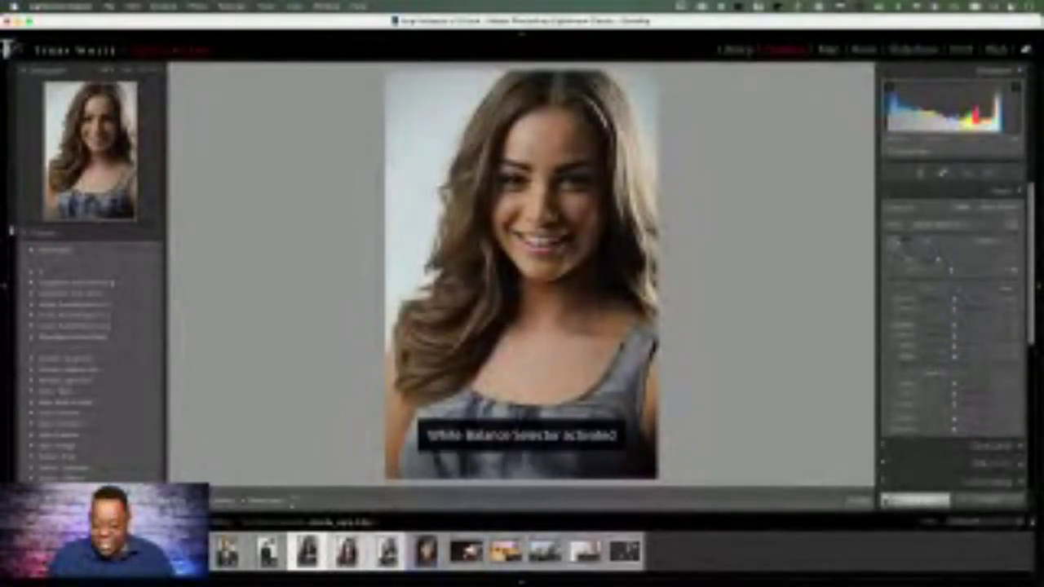
pyautogui.click(418, 107)
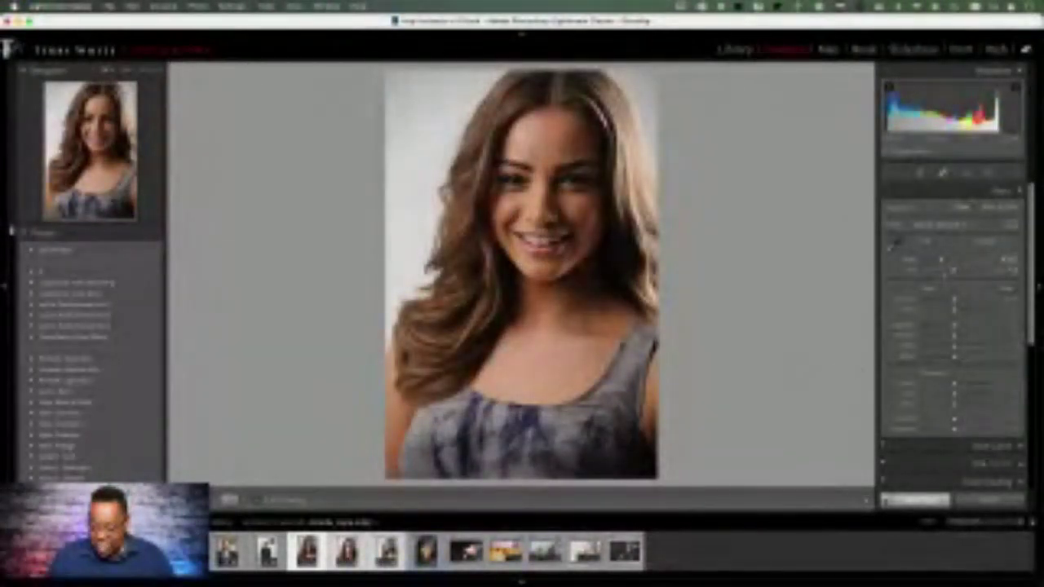
# Apply the Adobe Portrait profile and automatic tone to the synced portraits, reducing the exposure slightly.
pyautogui.click(949, 226)
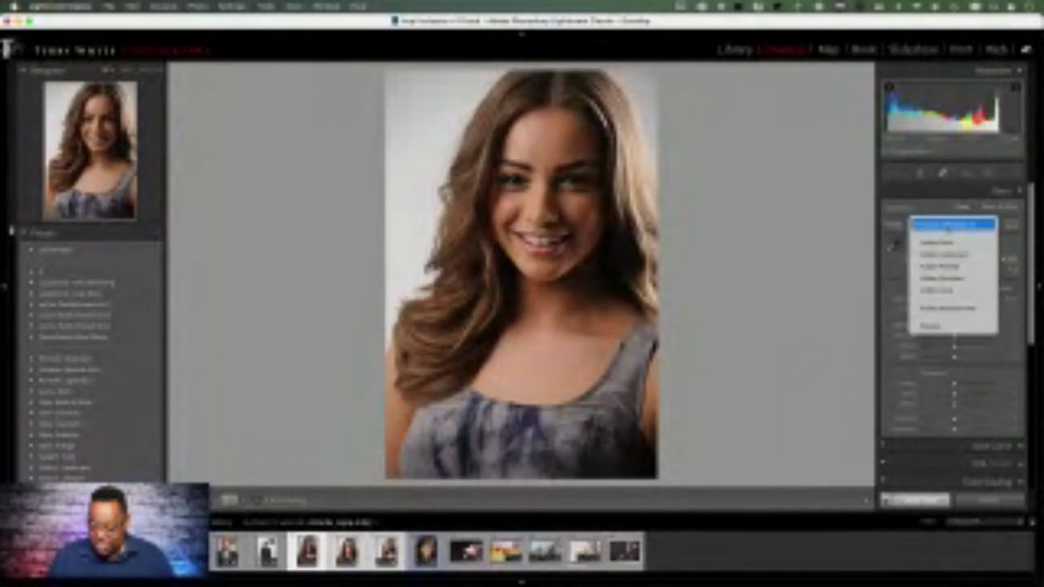
pyautogui.click(955, 276)
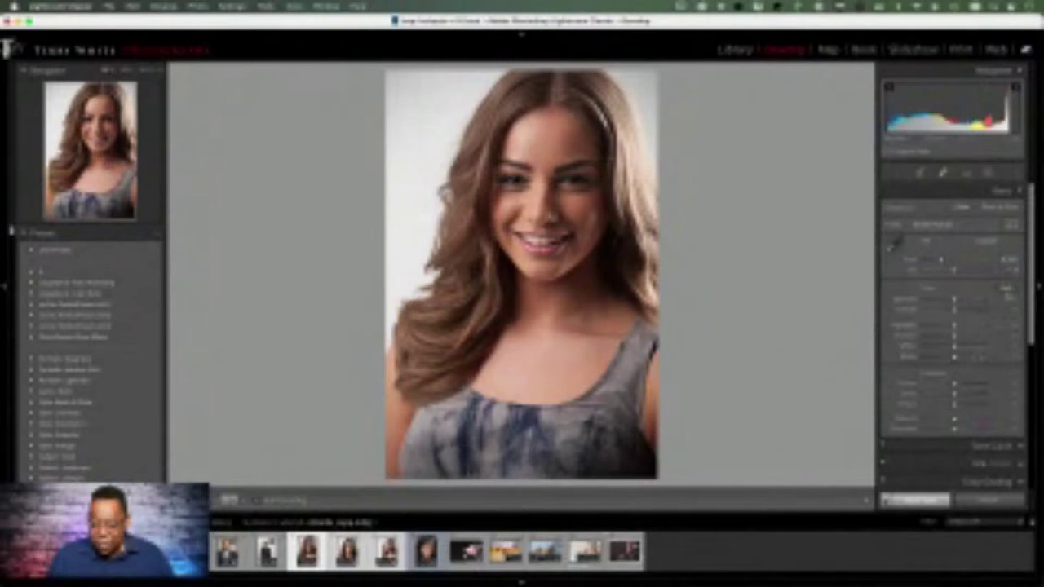
pyautogui.press('super+u')
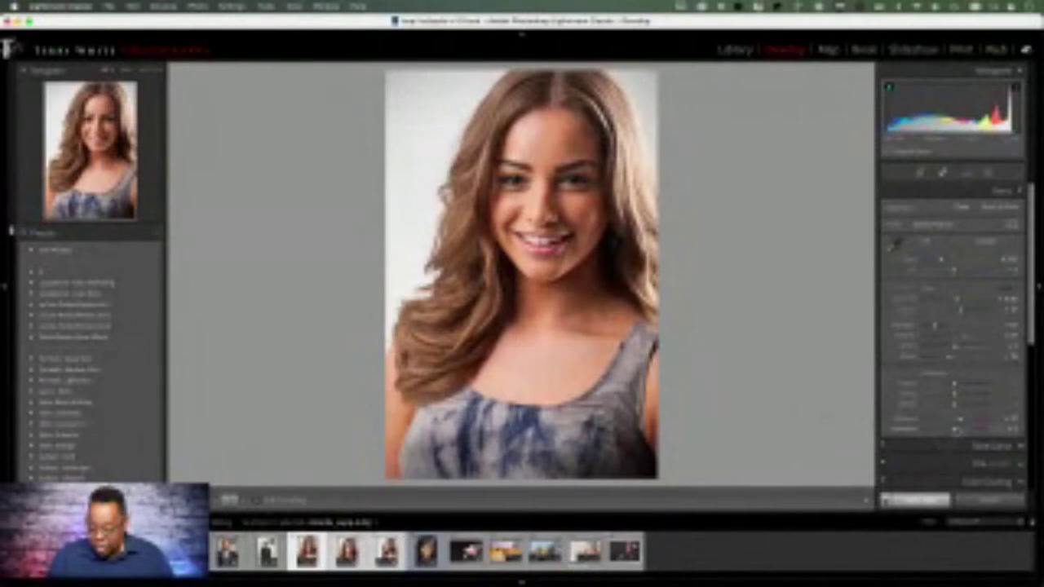
pyautogui.press('-')
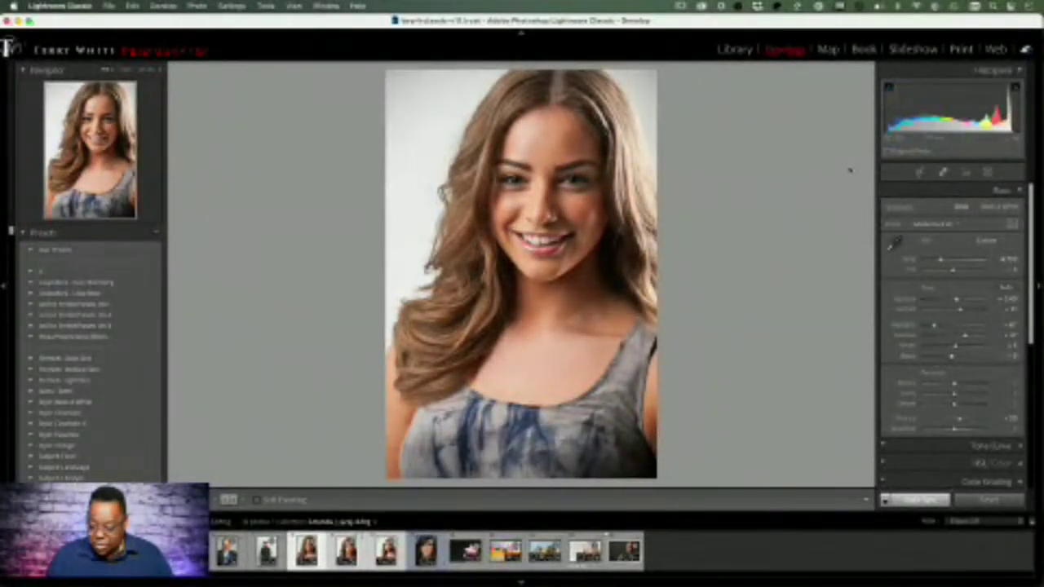
pyautogui.press('-')
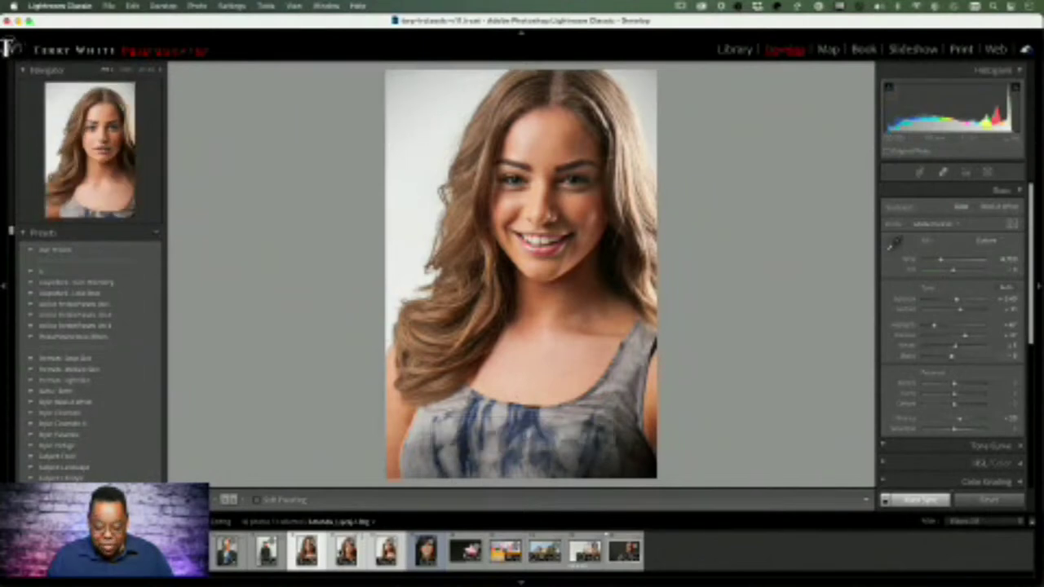
# Review the synced adjustments on each of the long-haired woman's other two portraits.
pyautogui.click(354, 543)
pyautogui.press('Right')
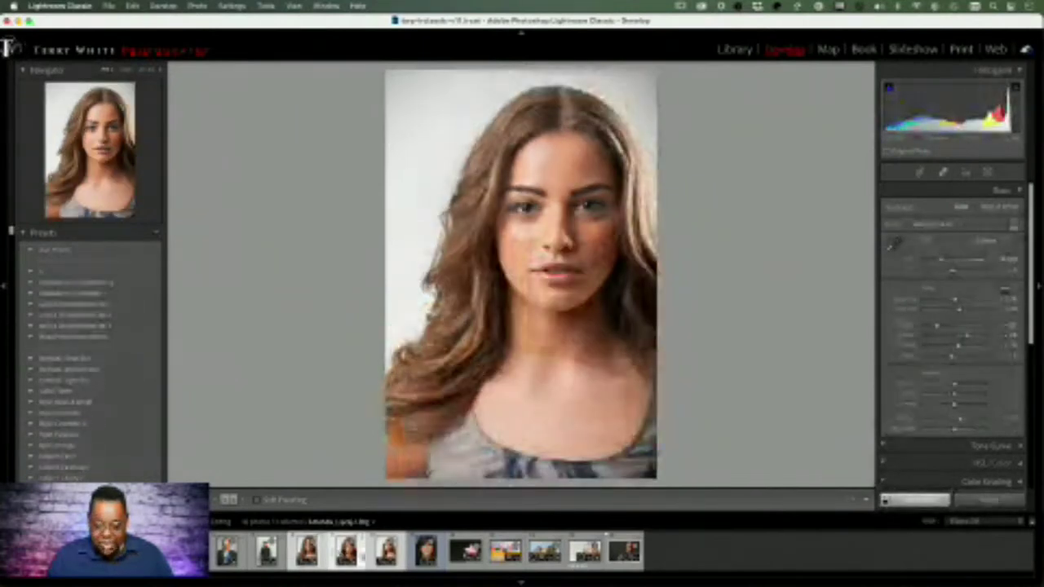
pyautogui.press('Right')
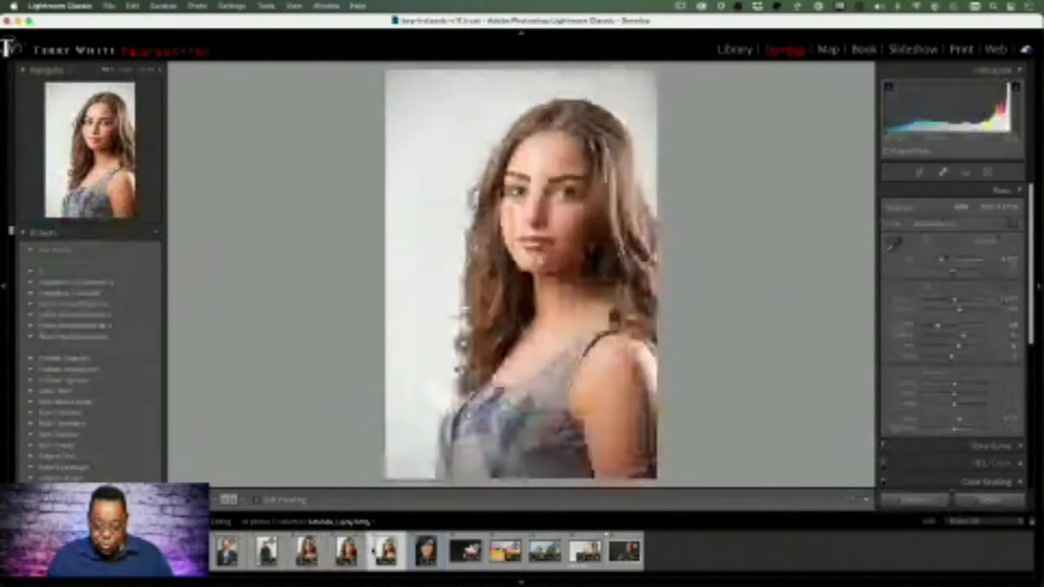
pyautogui.press('Right')
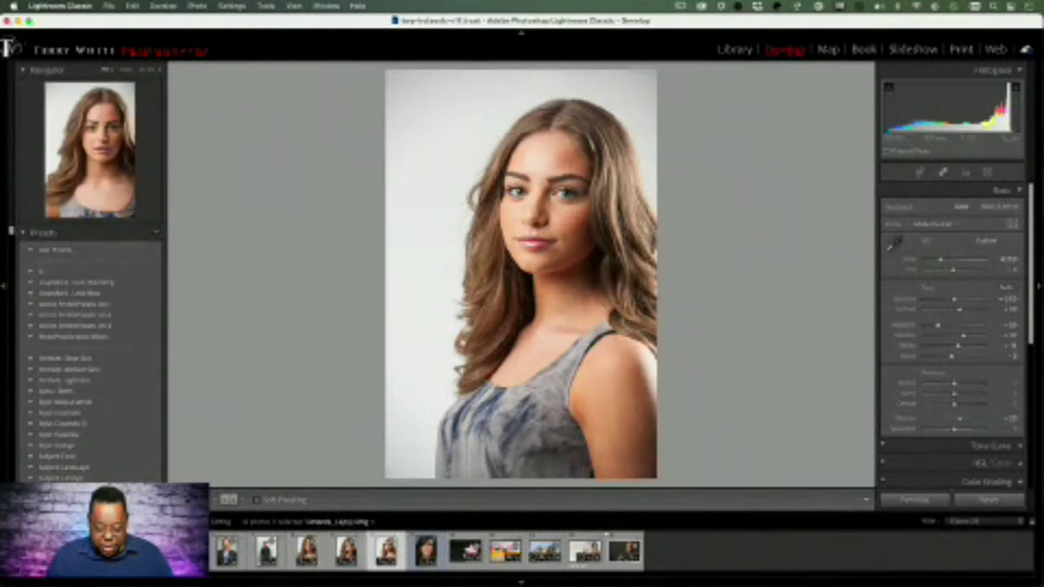
pyautogui.click(347, 551)
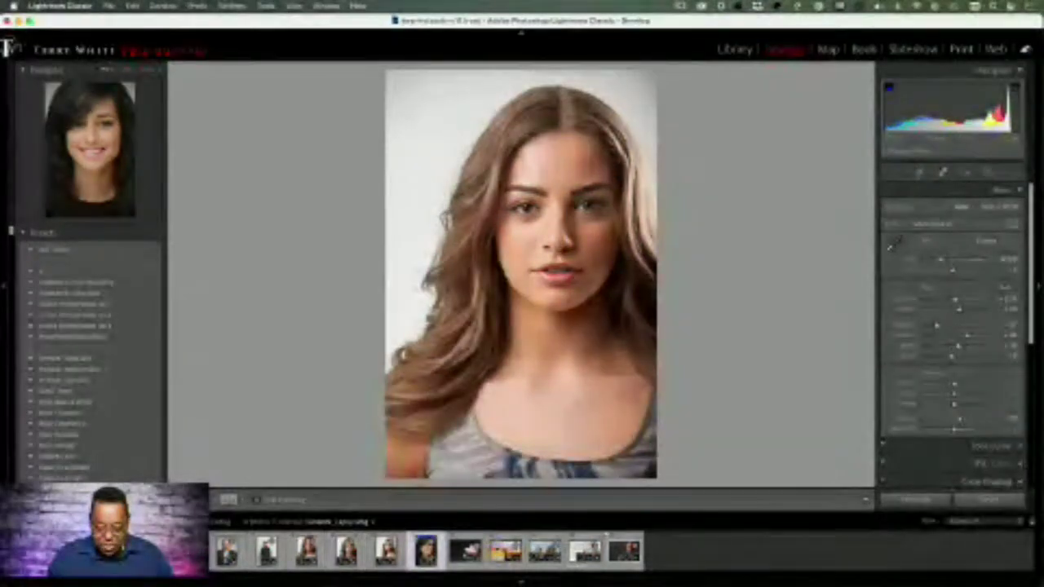
# Open the dark-haired woman's portrait for editing and neutralize its white balance from the grey background beside her hair.
pyautogui.click(426, 551)
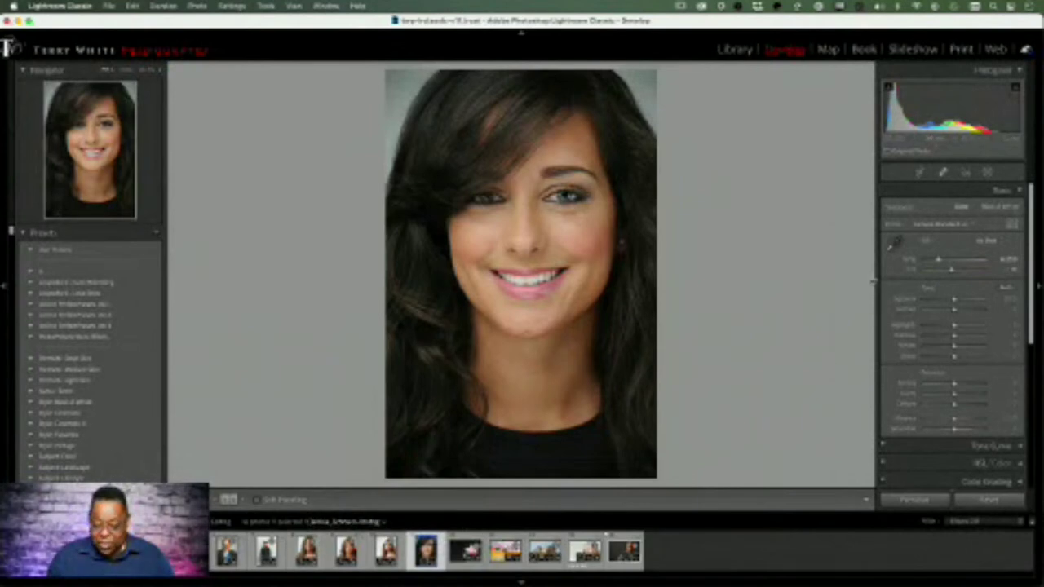
pyautogui.click(896, 243)
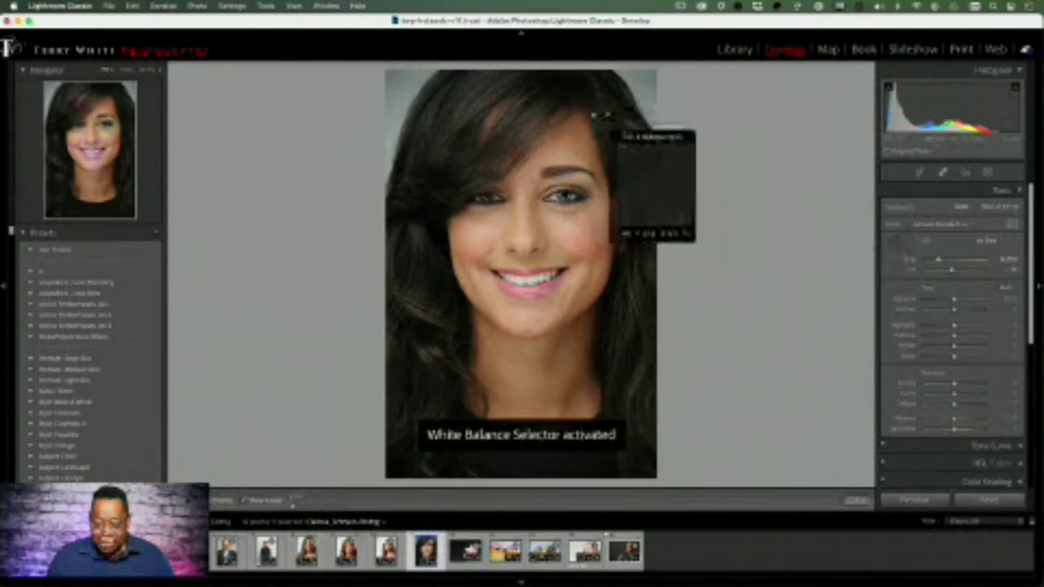
pyautogui.click(396, 88)
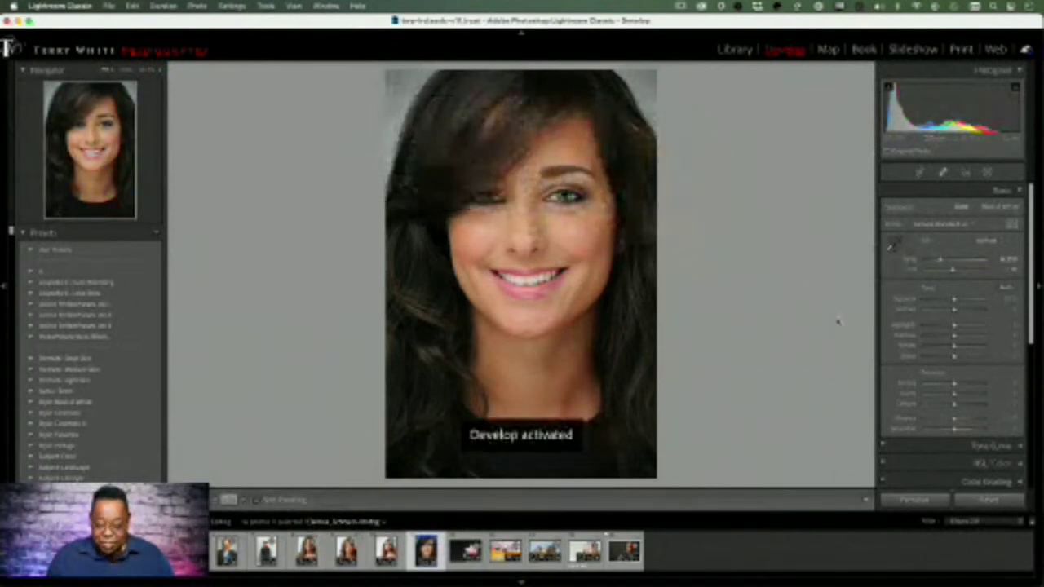
# Apply the Adobe Portrait profile with automatic tone to the dark-haired woman's portrait and enable lens profile corrections.
pyautogui.click(946, 224)
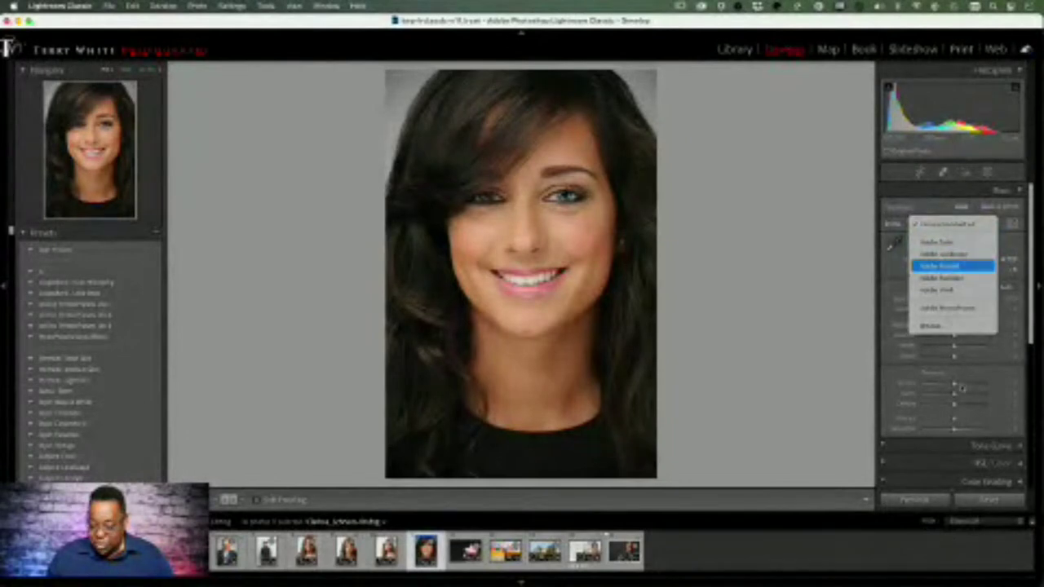
pyautogui.click(946, 265)
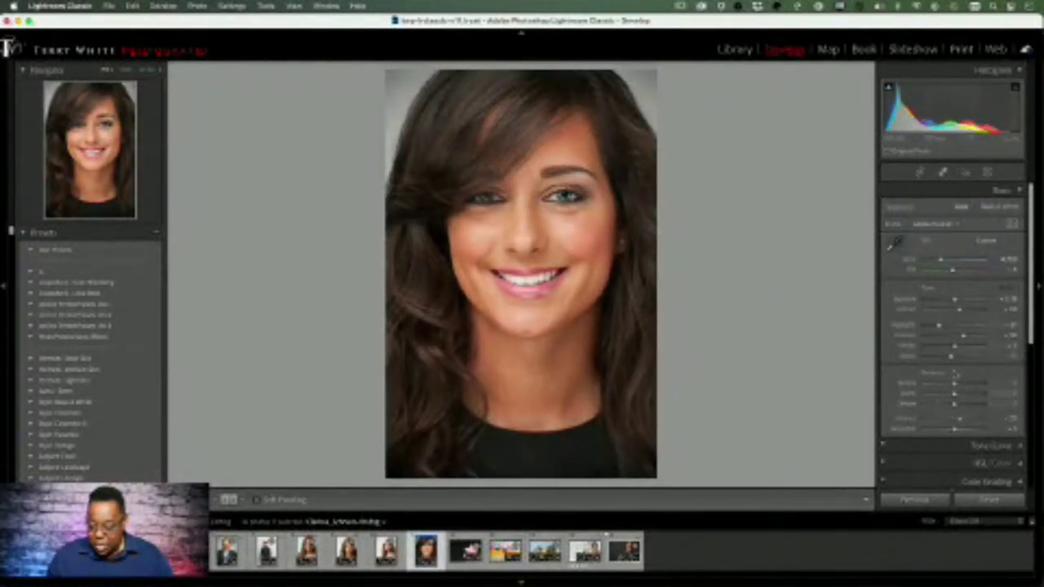
pyautogui.scroll(-1, 960, 300)
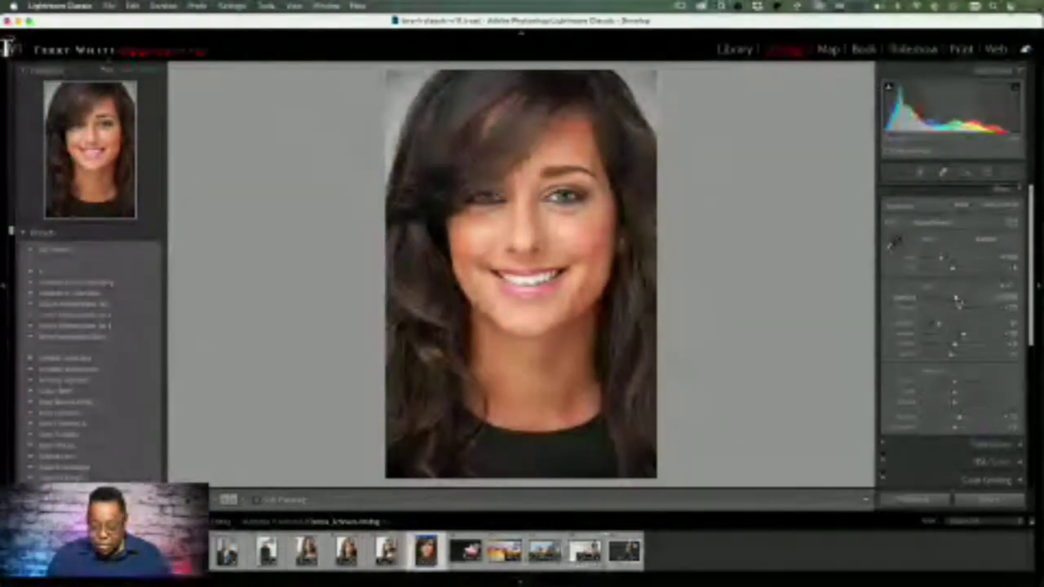
pyautogui.scroll(-5, 961, 429)
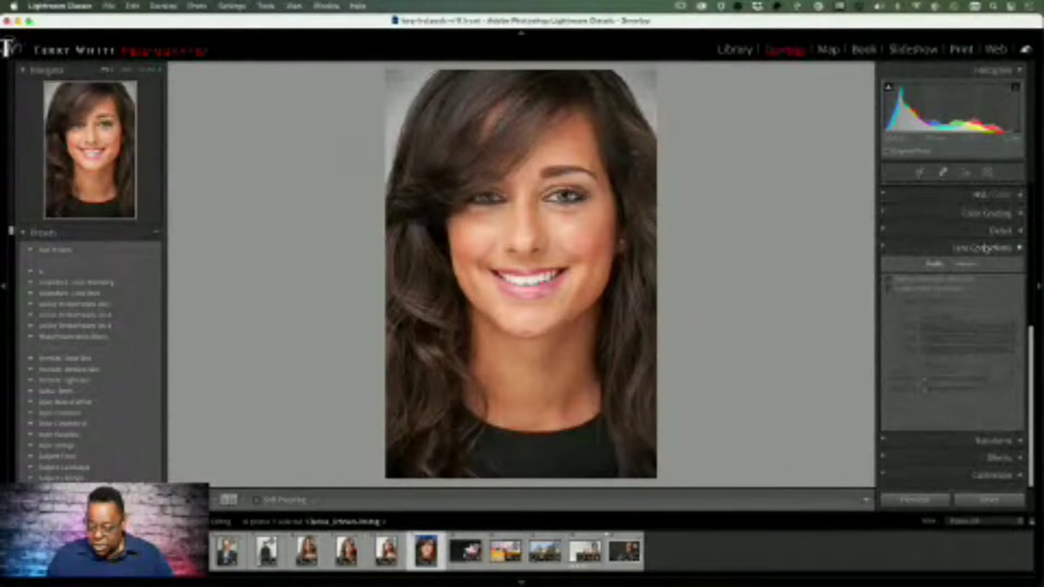
pyautogui.click(921, 291)
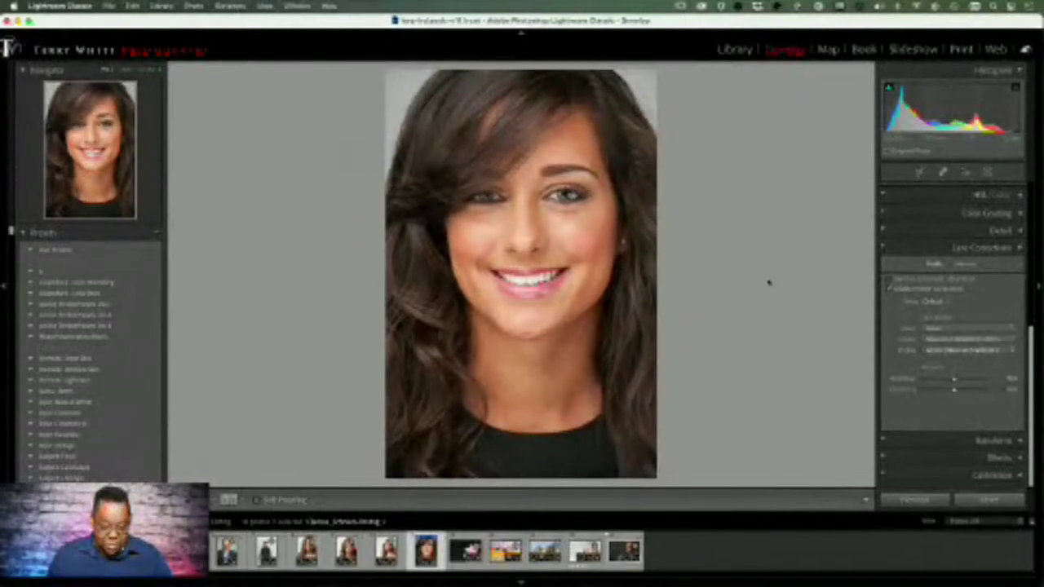
# Open the adjusted portrait in Photoshop, fitted to the window, and duplicate its background layer.
pyautogui.press('g')
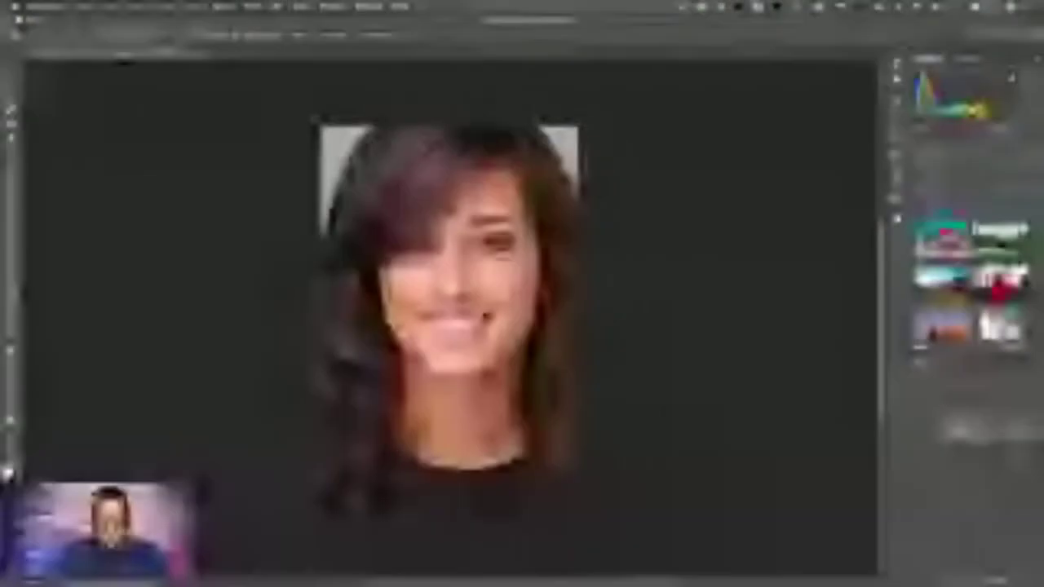
pyautogui.press('super+0')
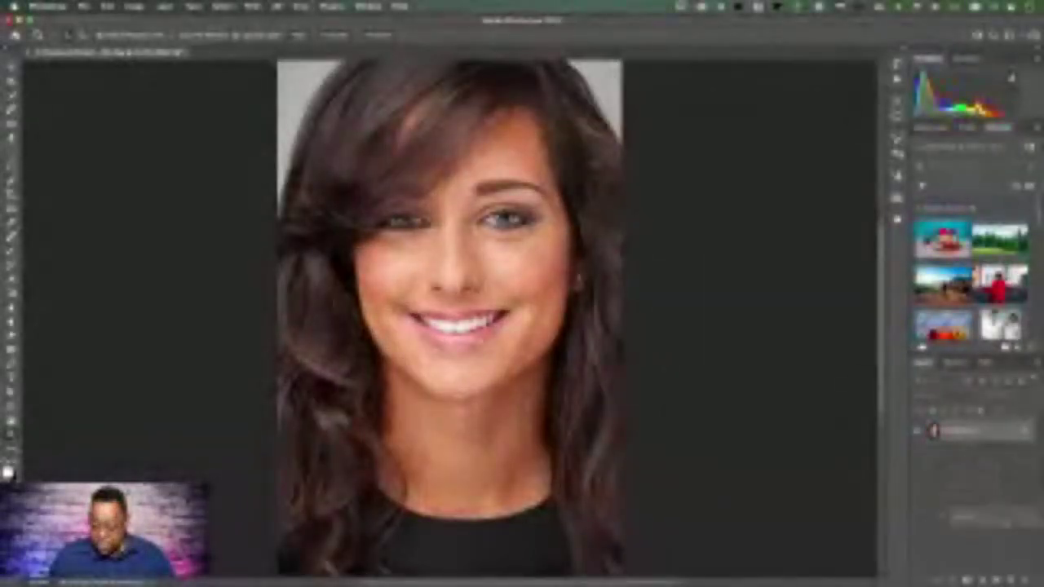
pyautogui.moveTo(1008, 522); pyautogui.dragTo(1010, 580)
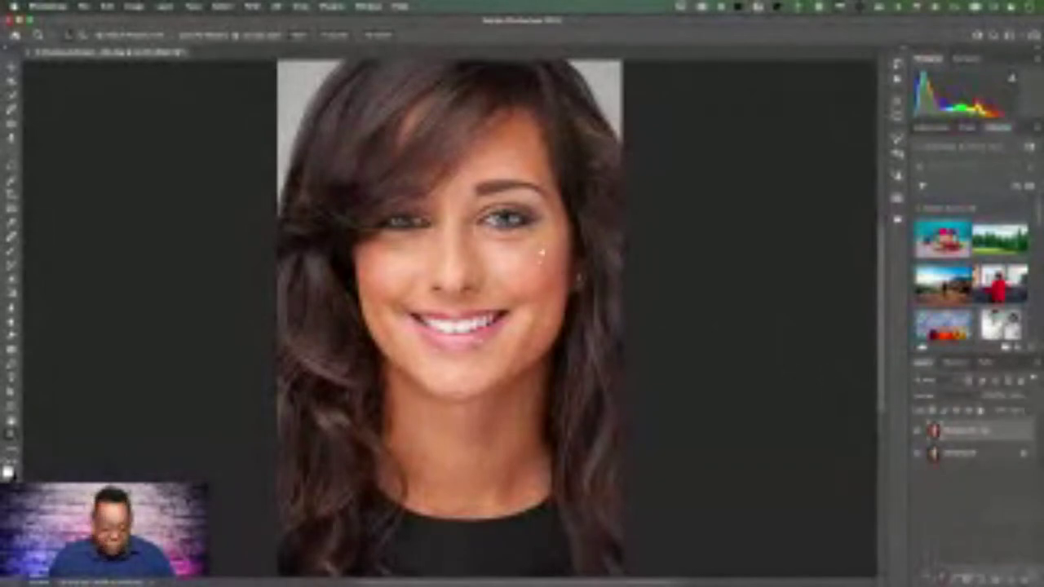
# Use the Patch tool to replace the lined skin under the fully visible eye with smooth skin from the cheek.
pyautogui.moveTo(486, 219); pyautogui.dragTo(579, 218)
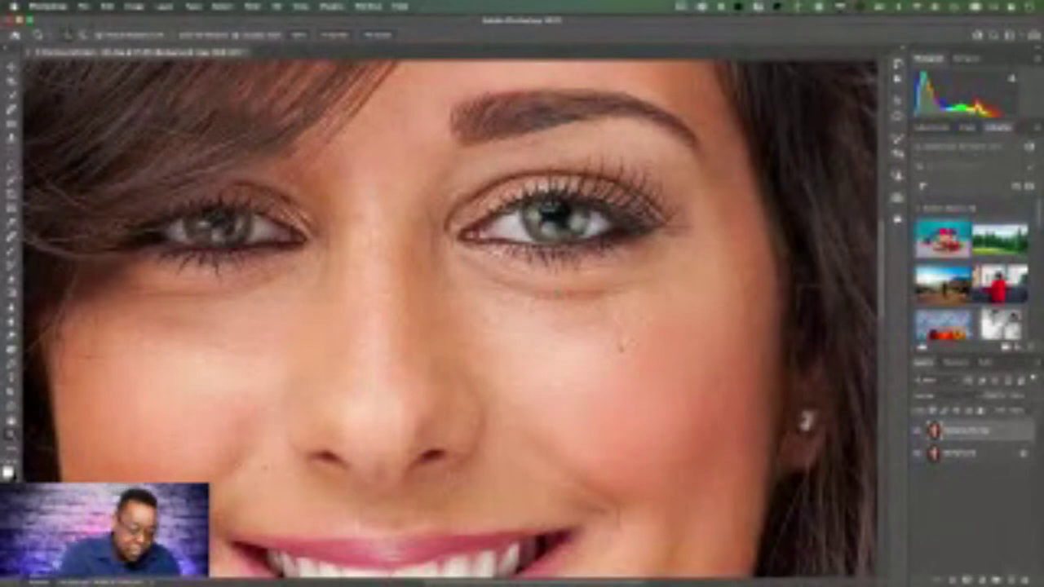
pyautogui.click(11, 127)
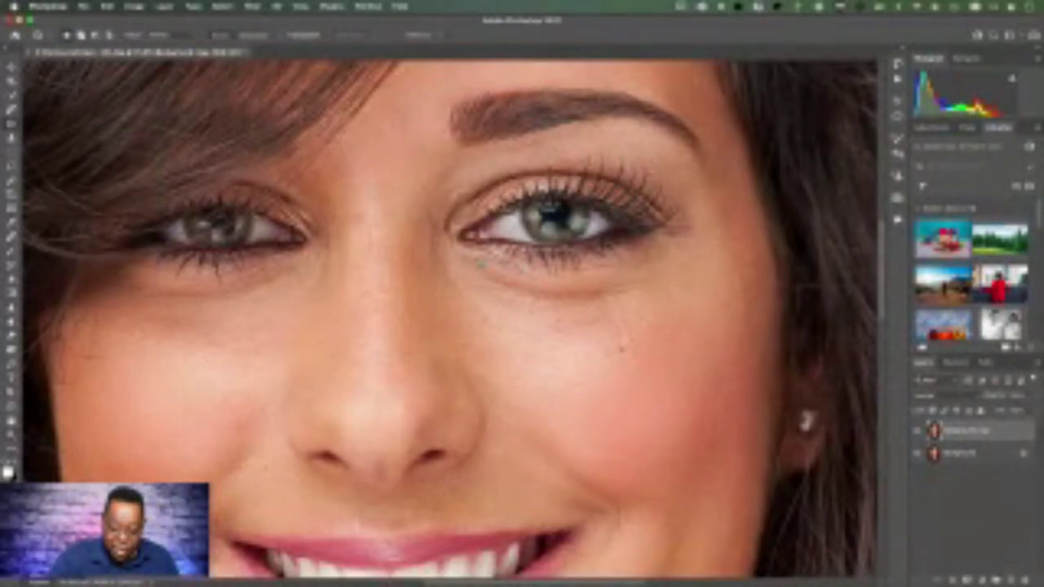
pyautogui.moveTo(448, 260)
pyautogui.mouseDown()
pyautogui.moveTo(465, 293)
pyautogui.moveTo(553, 343)
pyautogui.moveTo(645, 322)
pyautogui.moveTo(646, 279)
pyautogui.moveTo(485, 271)
pyautogui.mouseUp()
pyautogui.moveTo(592, 320); pyautogui.dragTo(588, 377)
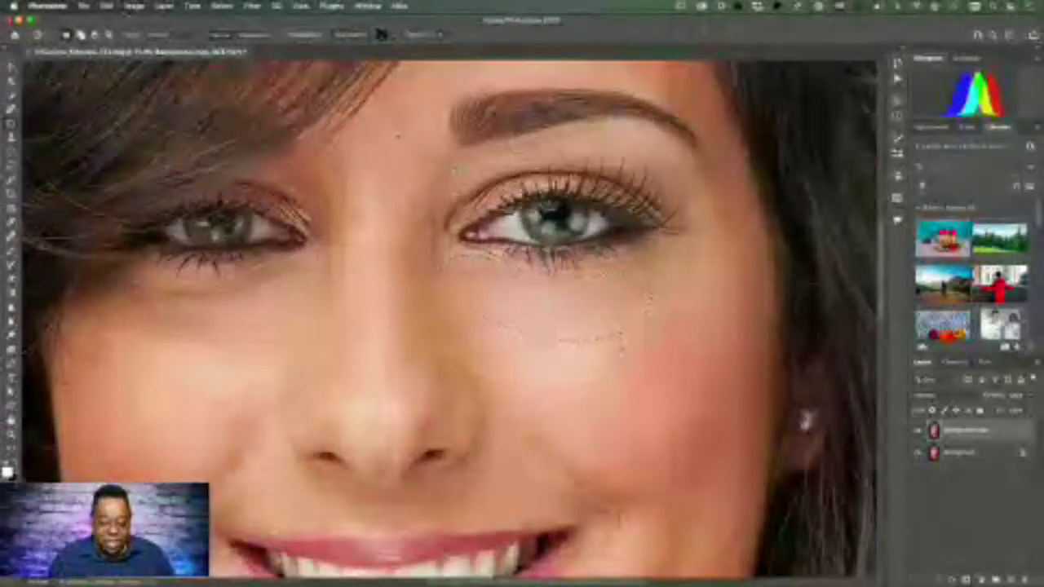
# Fade the under-eye patch for a natural look and compare the result with the retouch layer hidden and shown.
pyautogui.click(106, 6)
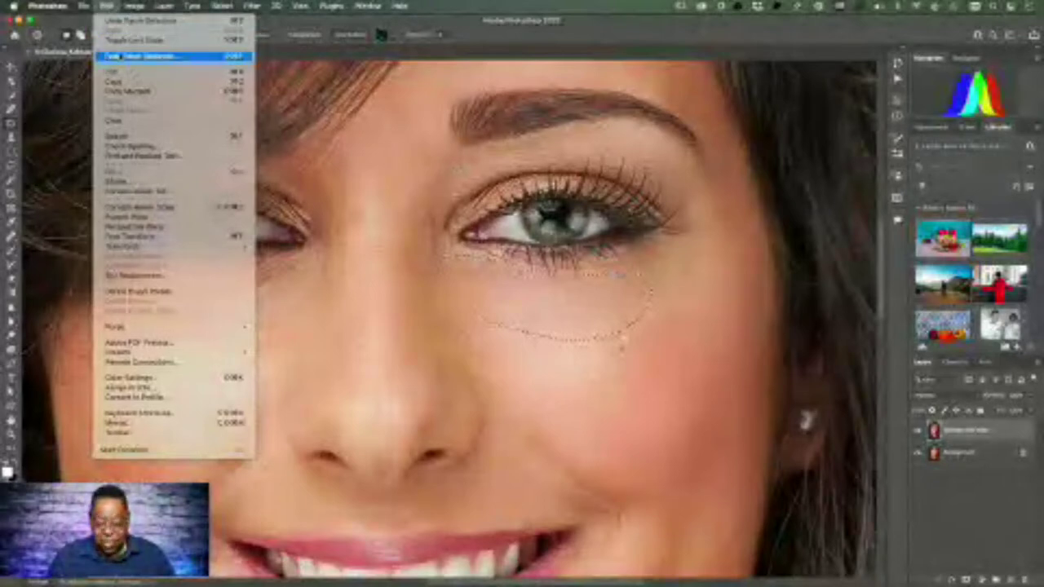
pyautogui.click(112, 56)
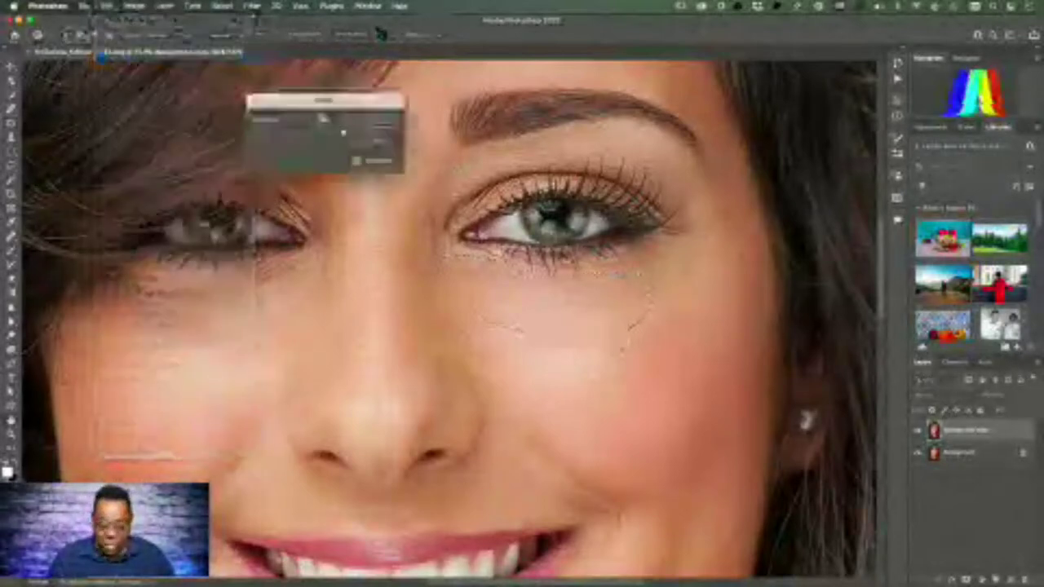
pyautogui.moveTo(327, 100)
pyautogui.mouseDown()
pyautogui.moveTo(730, 107)
pyautogui.moveTo(734, 144)
pyautogui.moveTo(703, 143)
pyautogui.mouseUp()
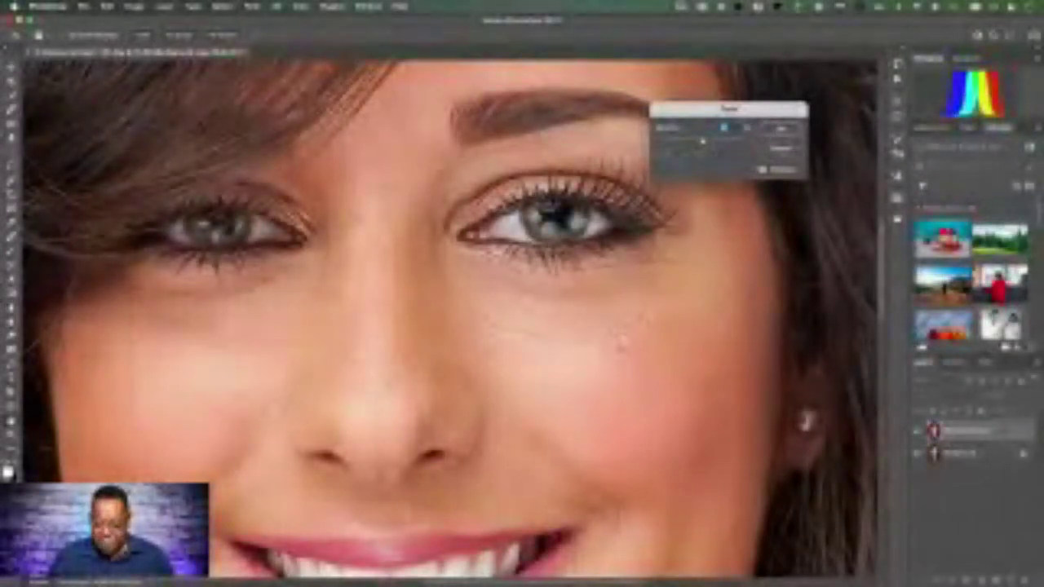
pyautogui.press('Return')
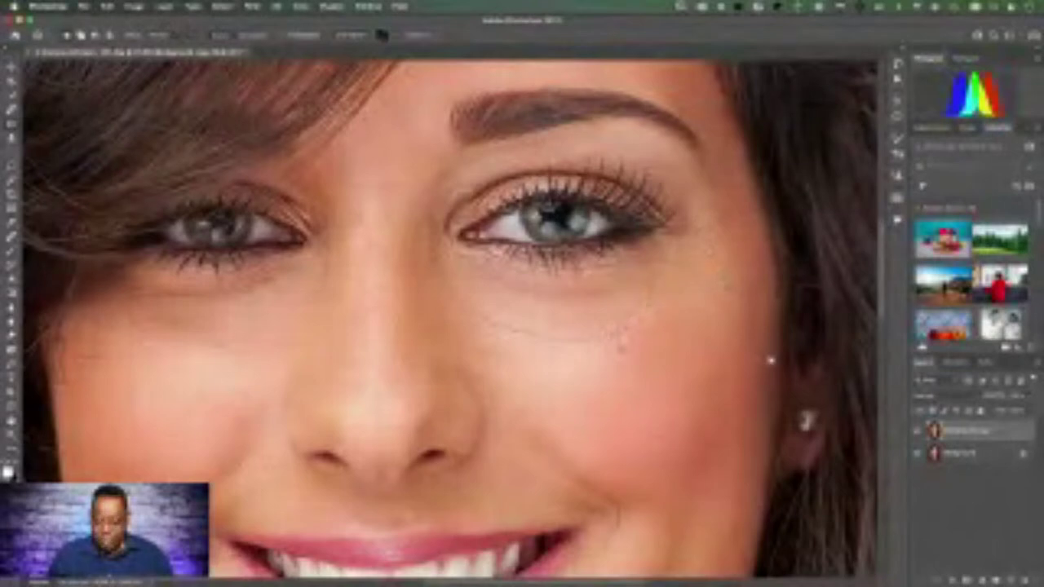
pyautogui.click(920, 430)
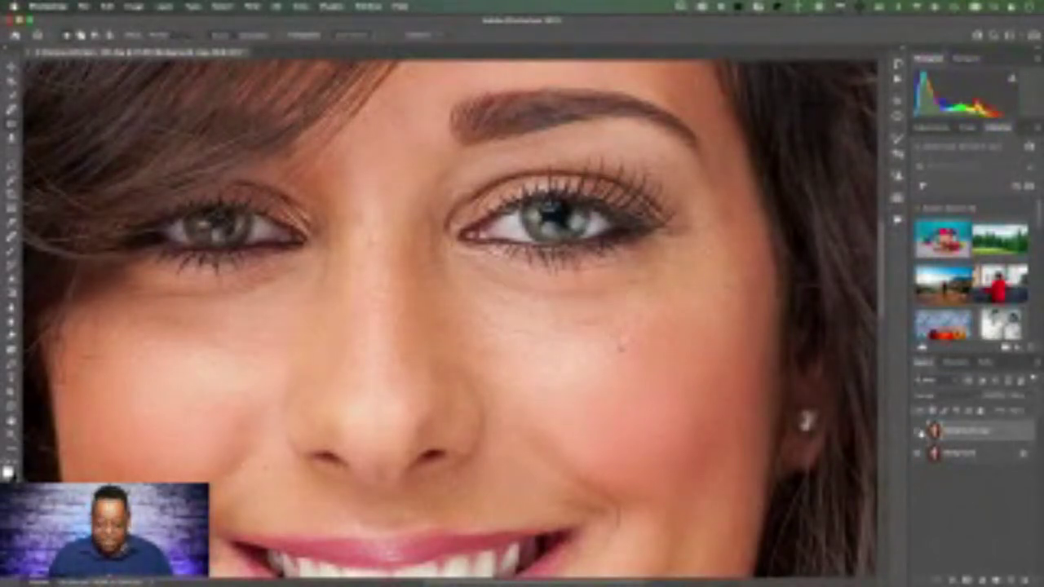
pyautogui.click(920, 431)
pyautogui.click(921, 431)
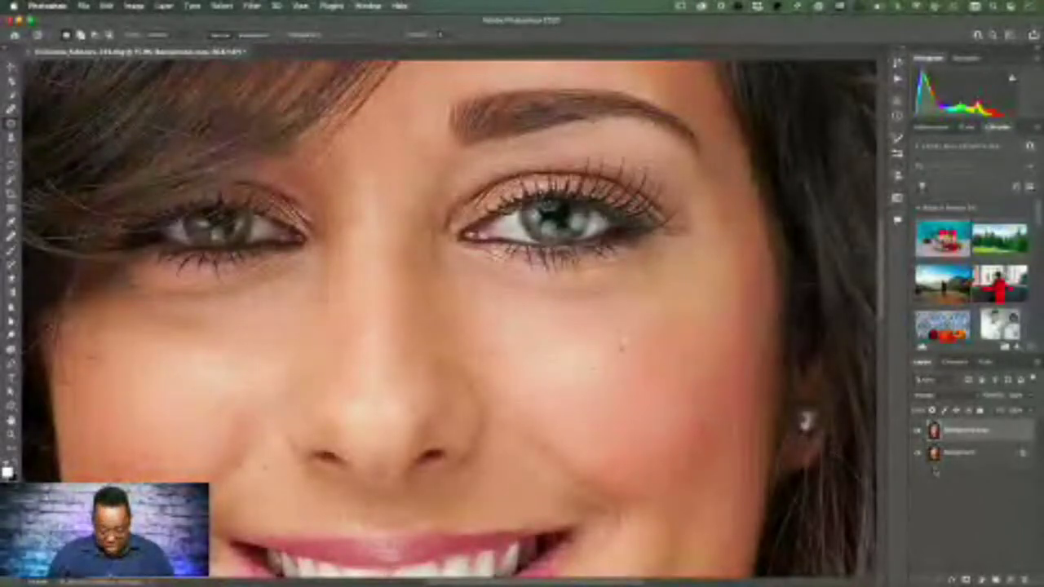
# Duplicate the retouched layer twice to stack two more copies above it.
pyautogui.press('super+j')
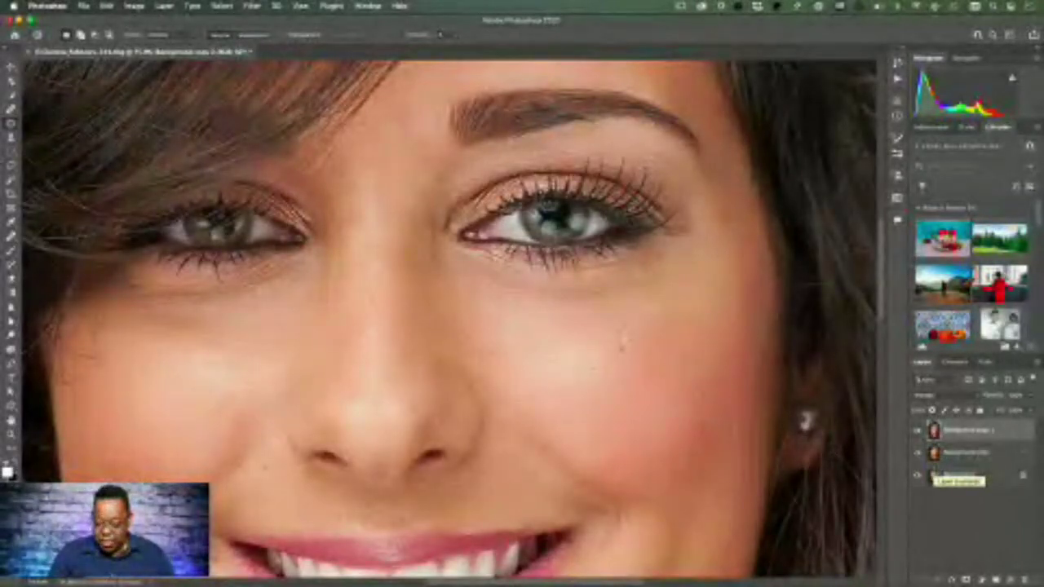
pyautogui.press('super+j')
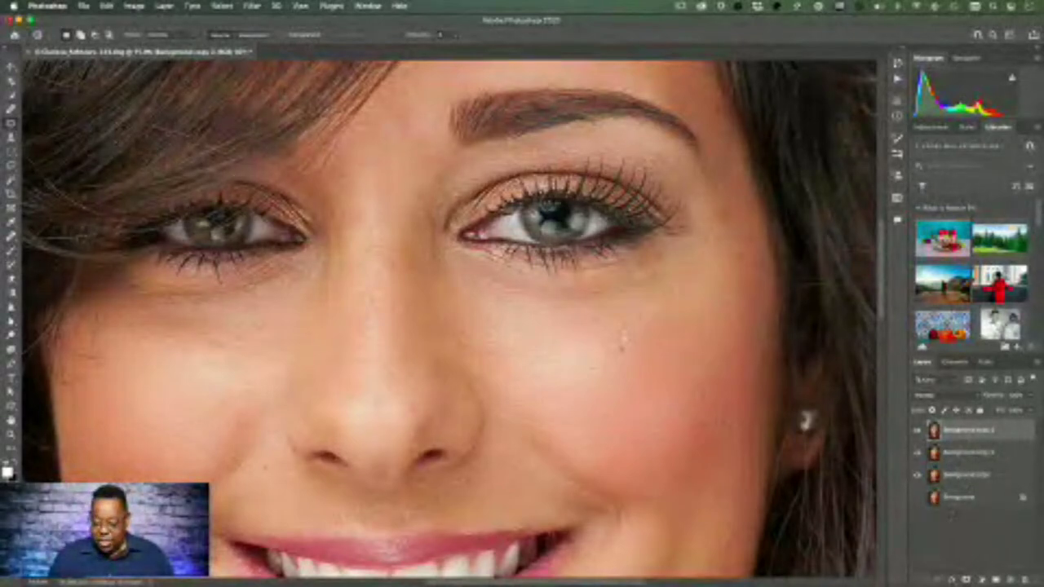
# Rename the lower of the two stacked copies as Layer 1 and the uppermost copy as Layer 1 copy.
pyautogui.doubleClick(966, 453)
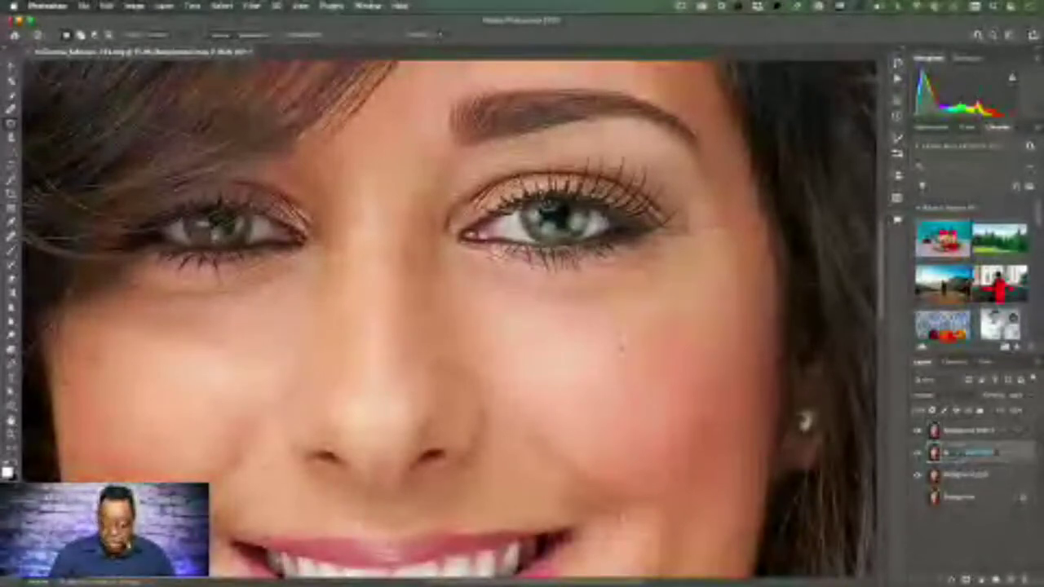
pyautogui.write('Lo')
pyautogui.press('Return')
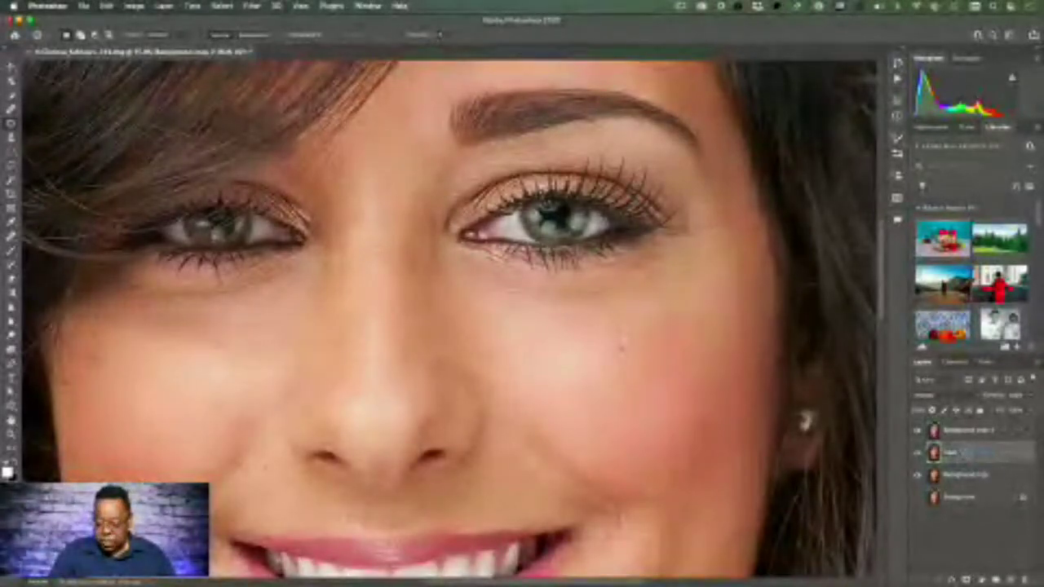
pyautogui.click(975, 431)
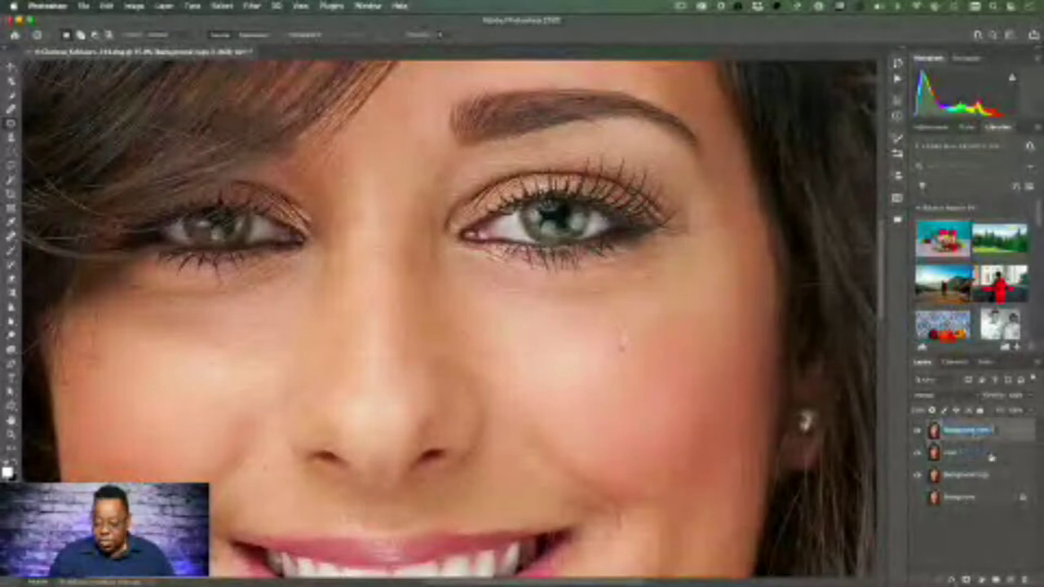
pyautogui.doubleClick(967, 430)
pyautogui.write('Hi')
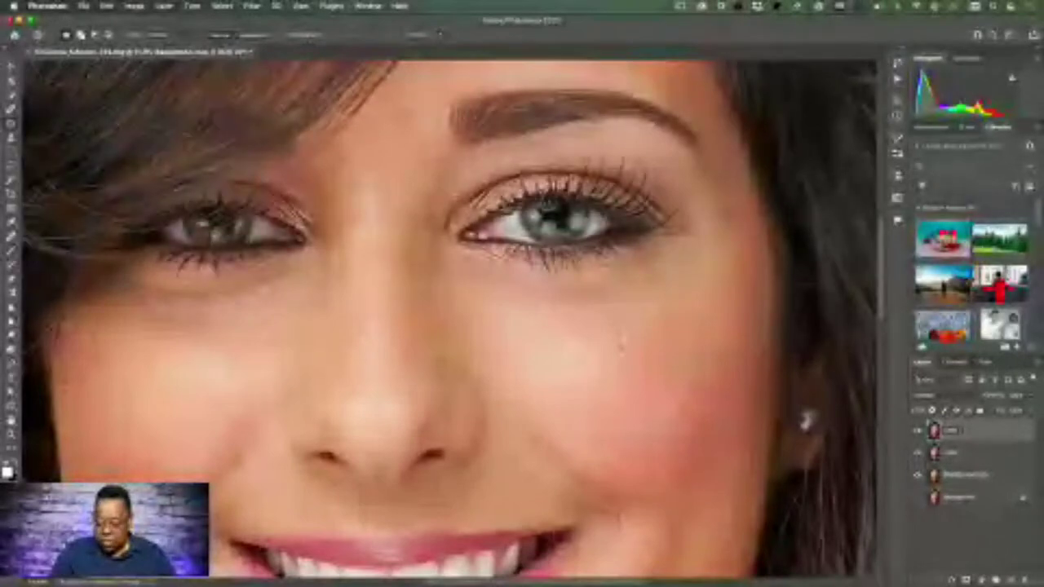
pyautogui.write('Color Tone')
pyautogui.press('Return')
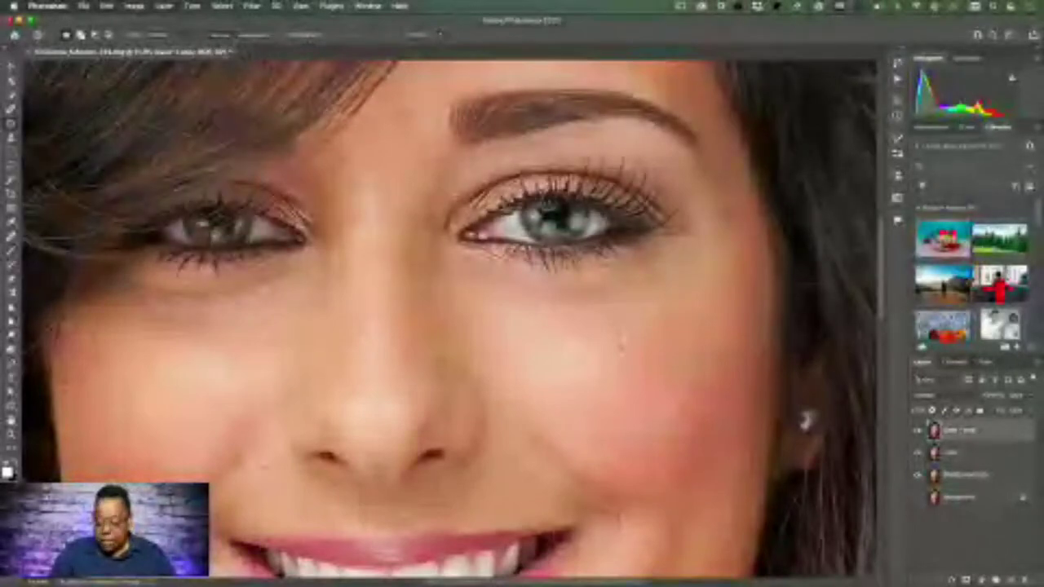
# Blur Layer 1 with Gaussian Blur at a low radius that softens the fine skin texture.
pyautogui.click(956, 455)
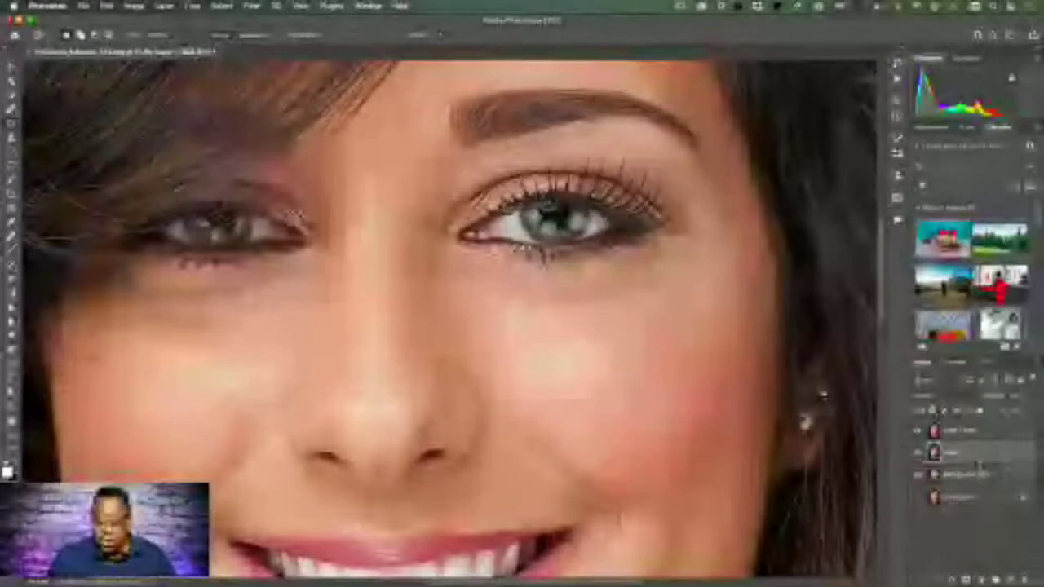
pyautogui.click(250, 6)
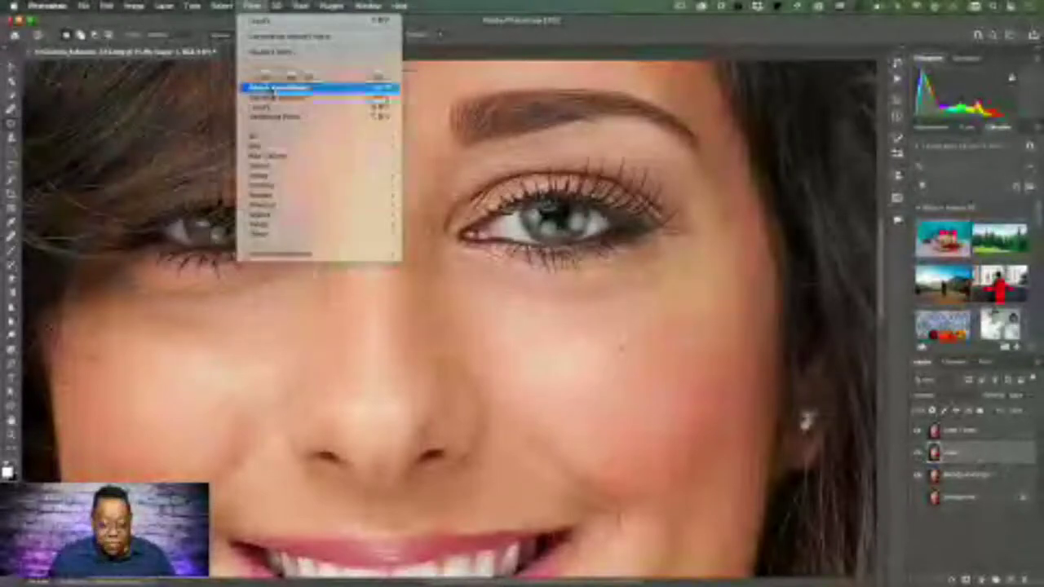
pyautogui.moveTo(260, 146)
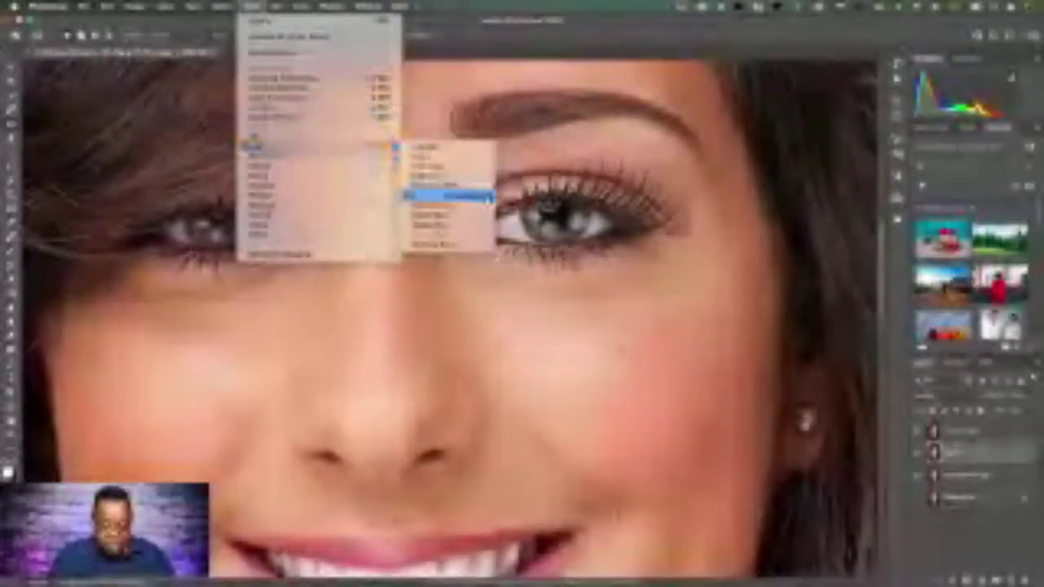
pyautogui.click(489, 186)
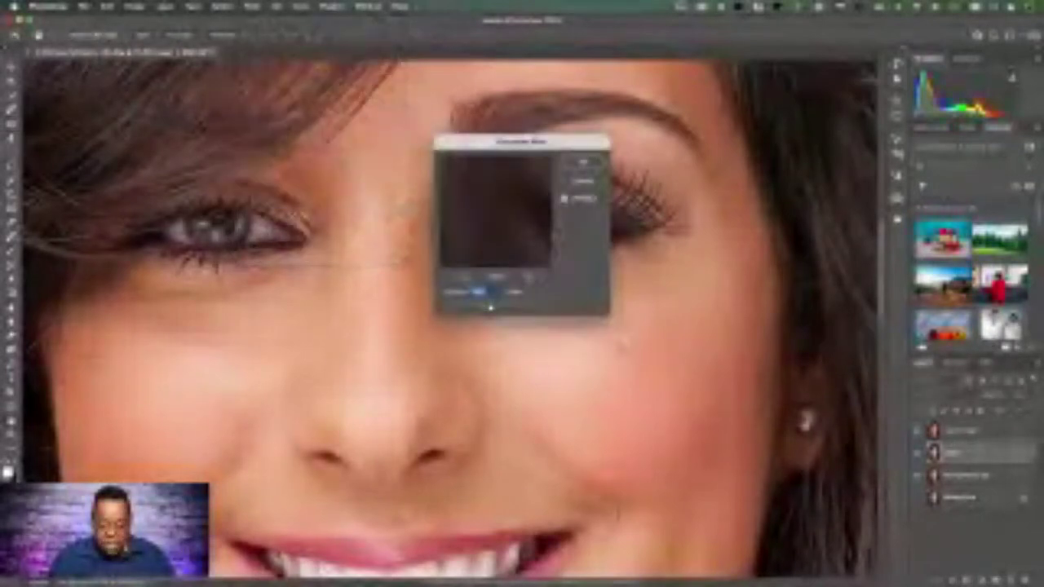
pyautogui.moveTo(491, 309); pyautogui.dragTo(474, 307)
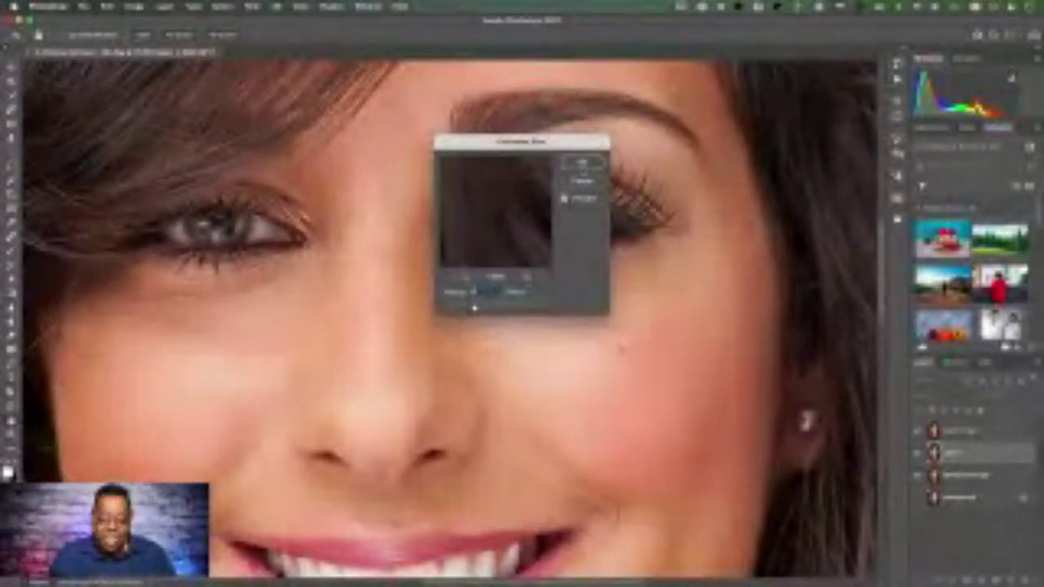
pyautogui.click(582, 162)
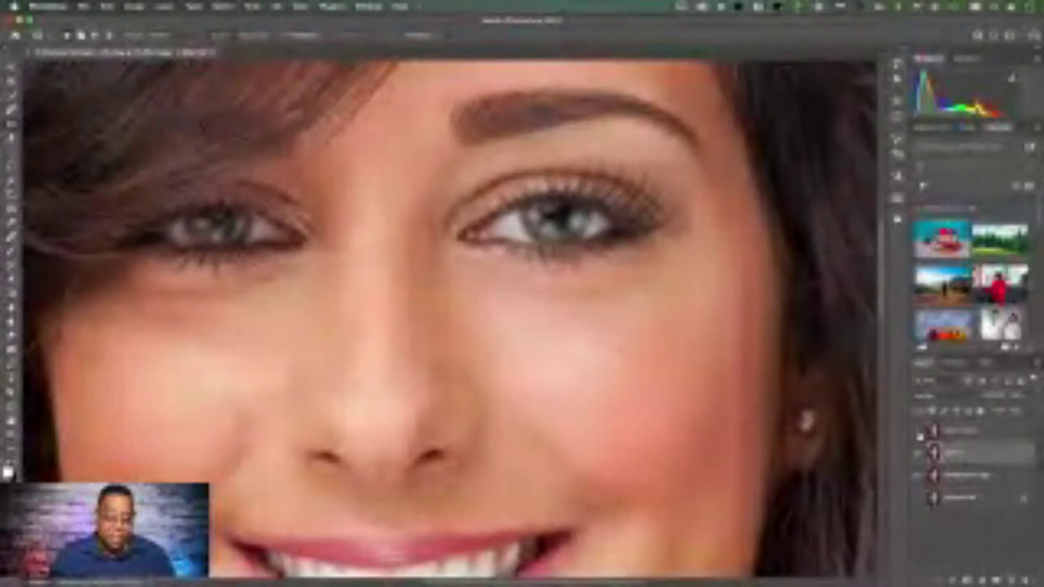
# Subtract Layer 1 from the visible uppermost layer with Apply Image and set that layer's blend mode to Linear Light.
pyautogui.click(919, 432)
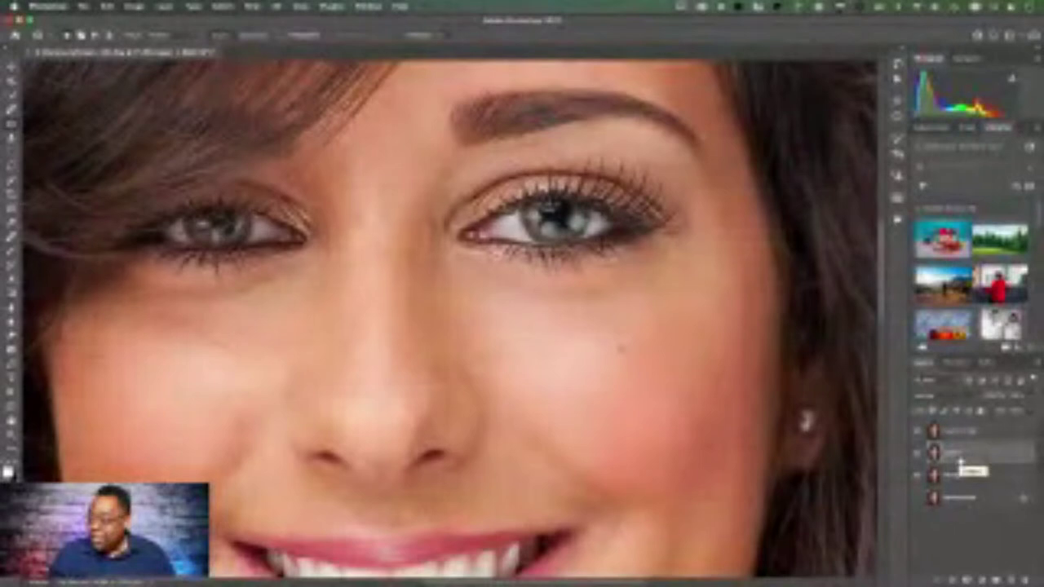
pyautogui.click(959, 434)
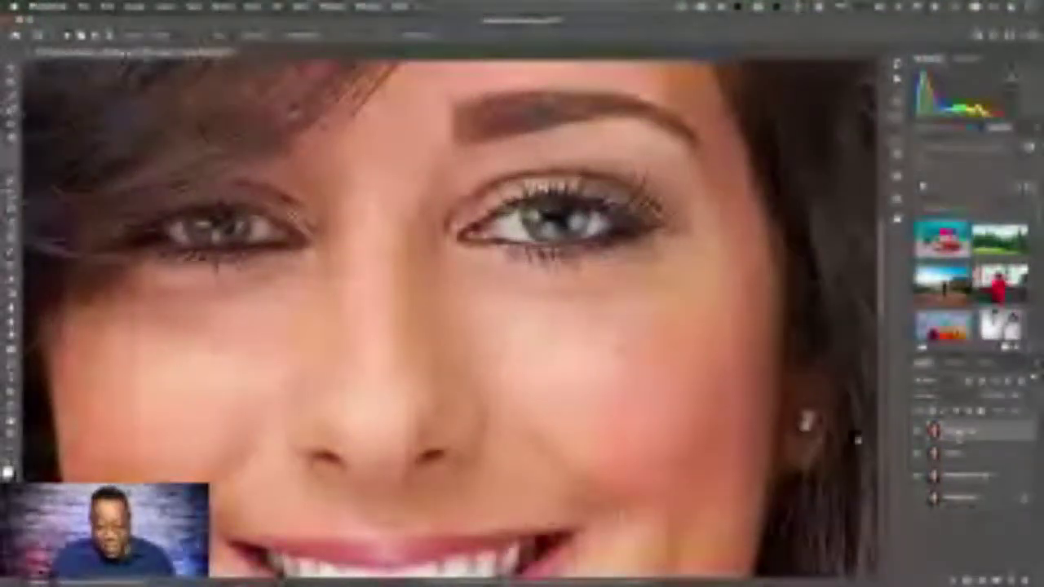
pyautogui.click(133, 7)
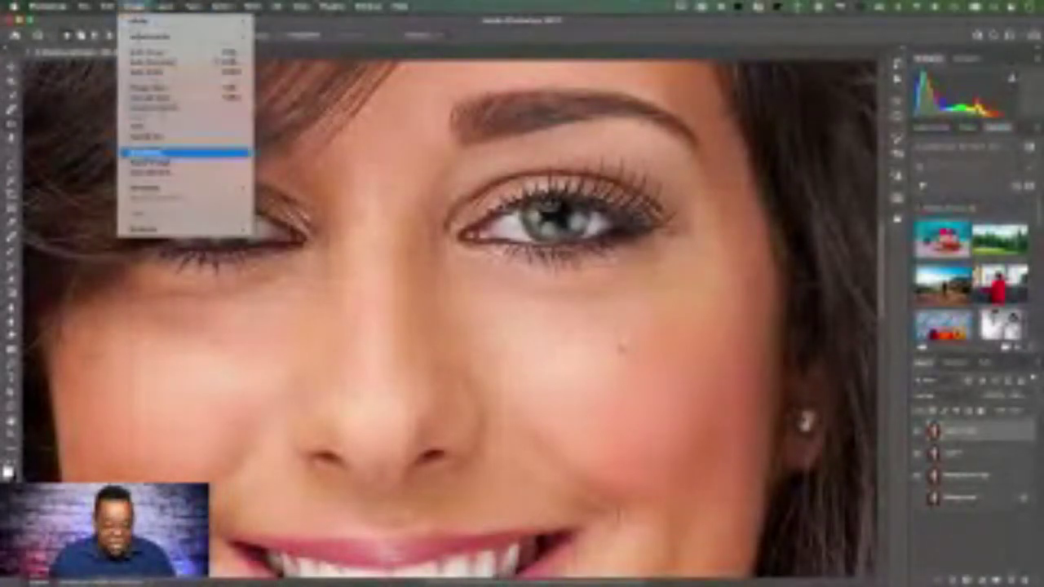
pyautogui.click(151, 161)
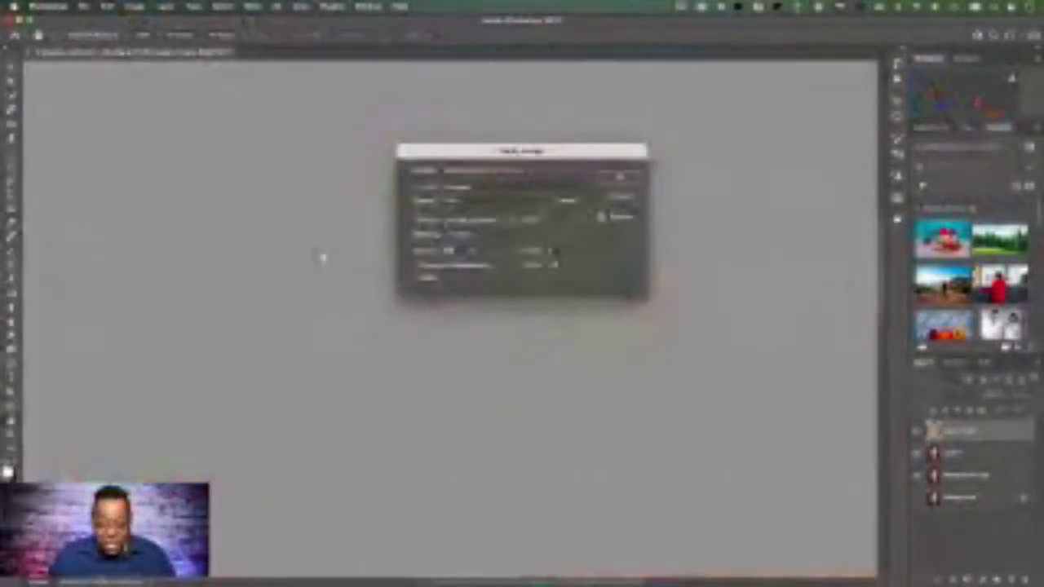
pyautogui.click(467, 191)
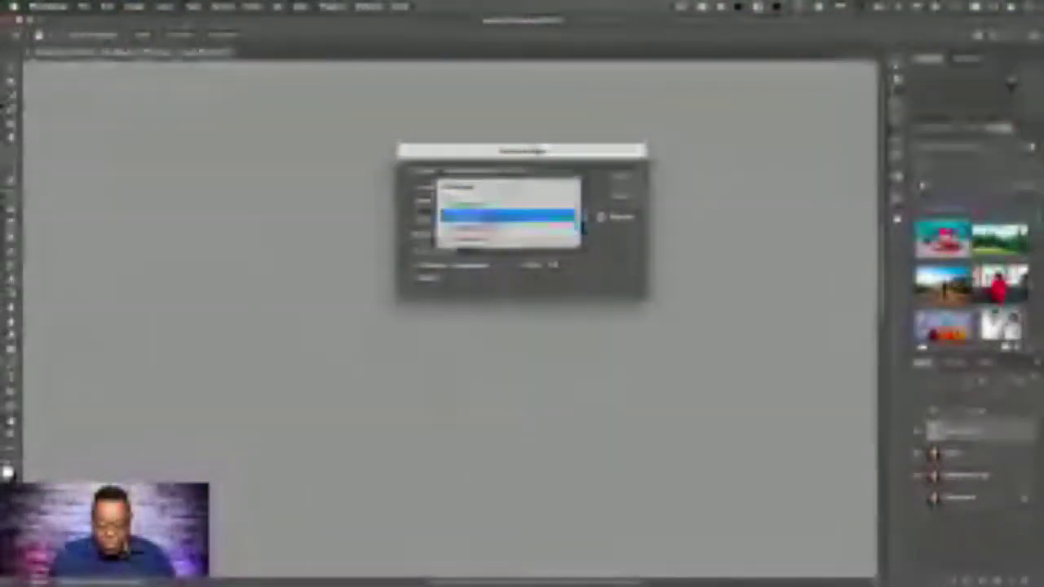
pyautogui.click(480, 217)
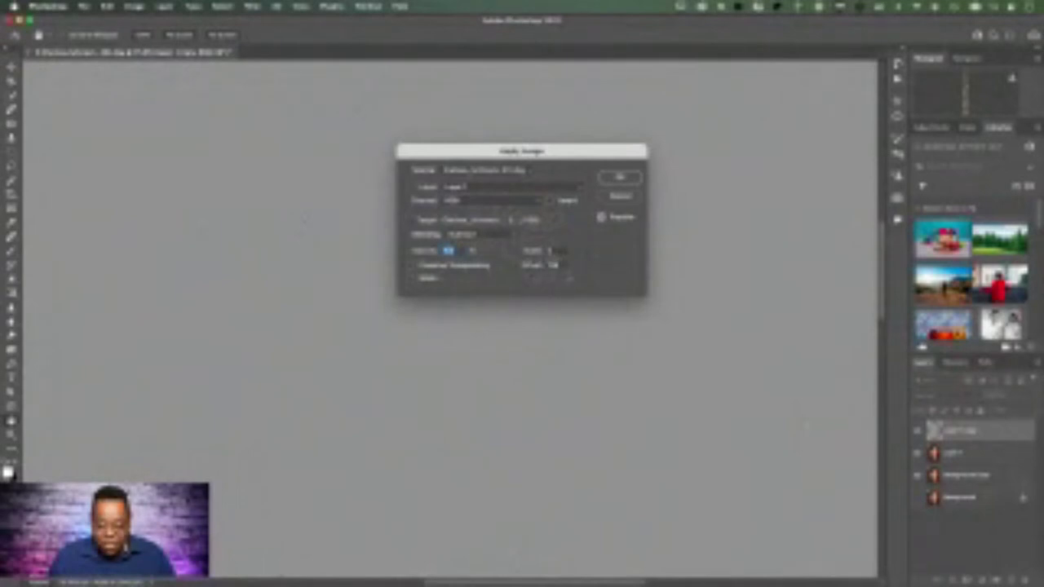
pyautogui.moveTo(517, 155); pyautogui.dragTo(731, 311)
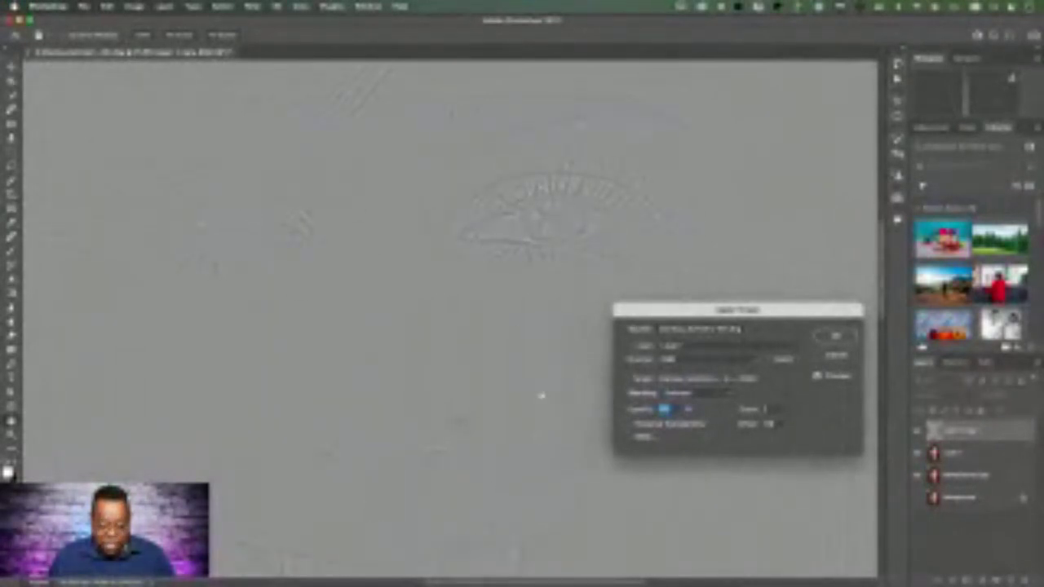
pyautogui.moveTo(741, 314); pyautogui.dragTo(518, 283)
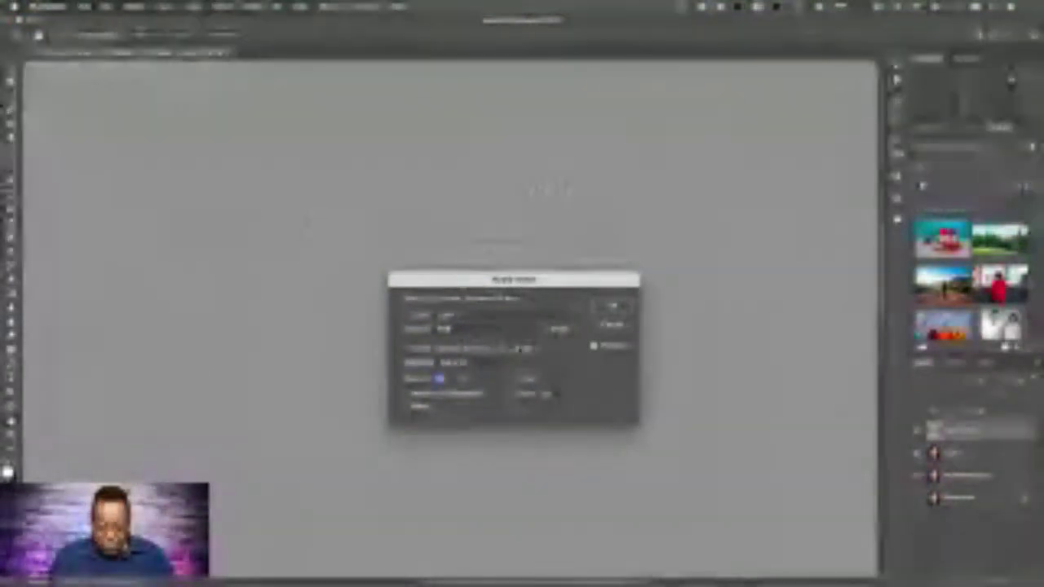
pyautogui.click(612, 305)
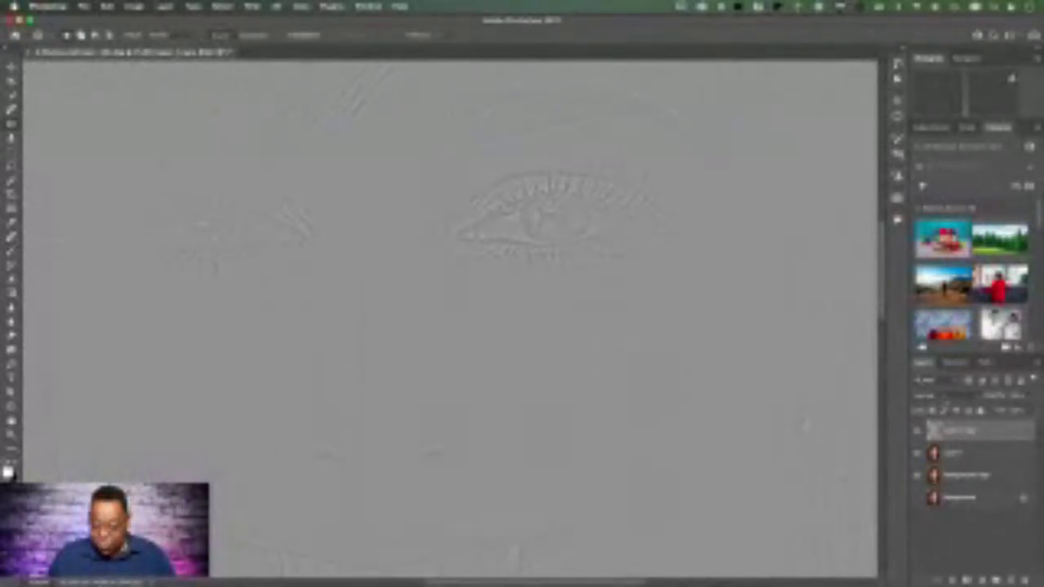
pyautogui.click(944, 397)
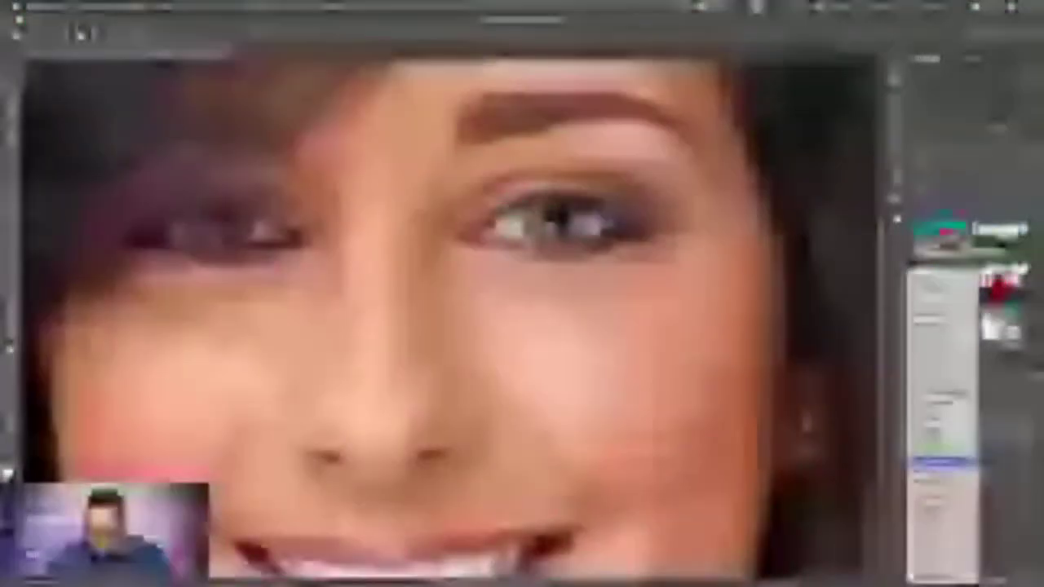
pyautogui.click(943, 462)
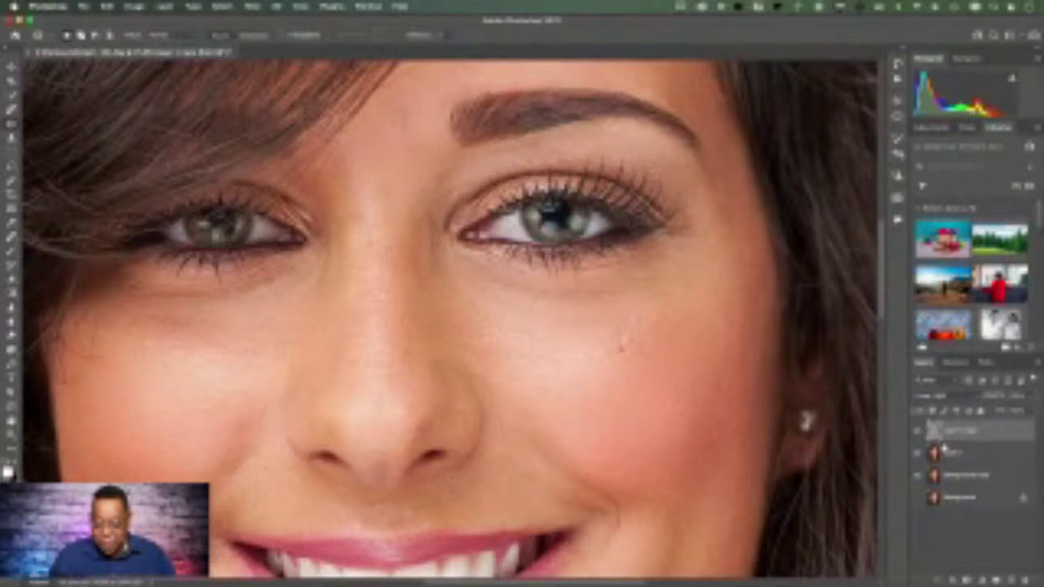
# On Layer 1, lasso the cheek and under-eye area below the hair-covered eye and feather the selection.
pyautogui.click(949, 454)
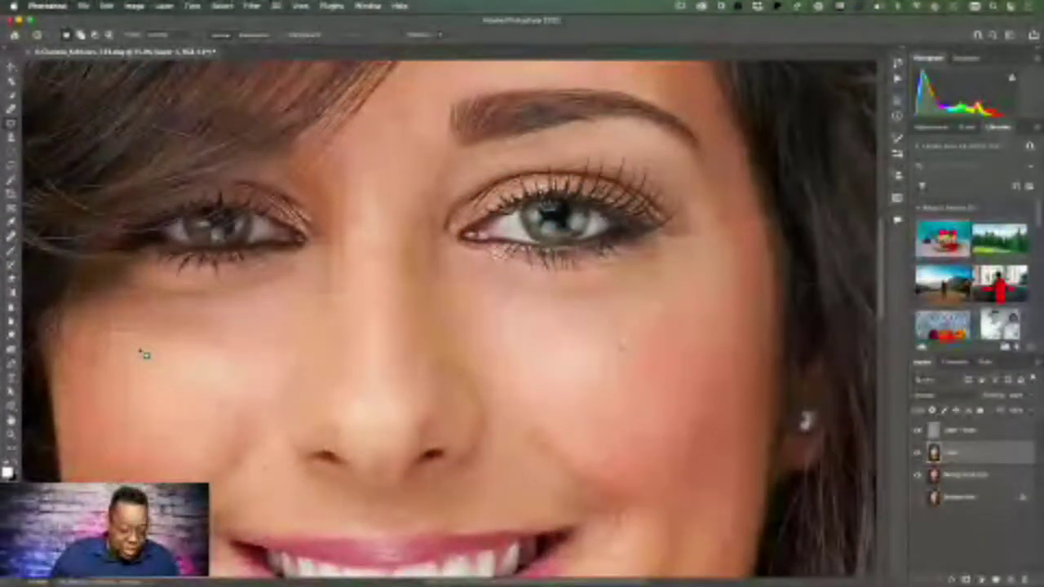
pyautogui.click(11, 165)
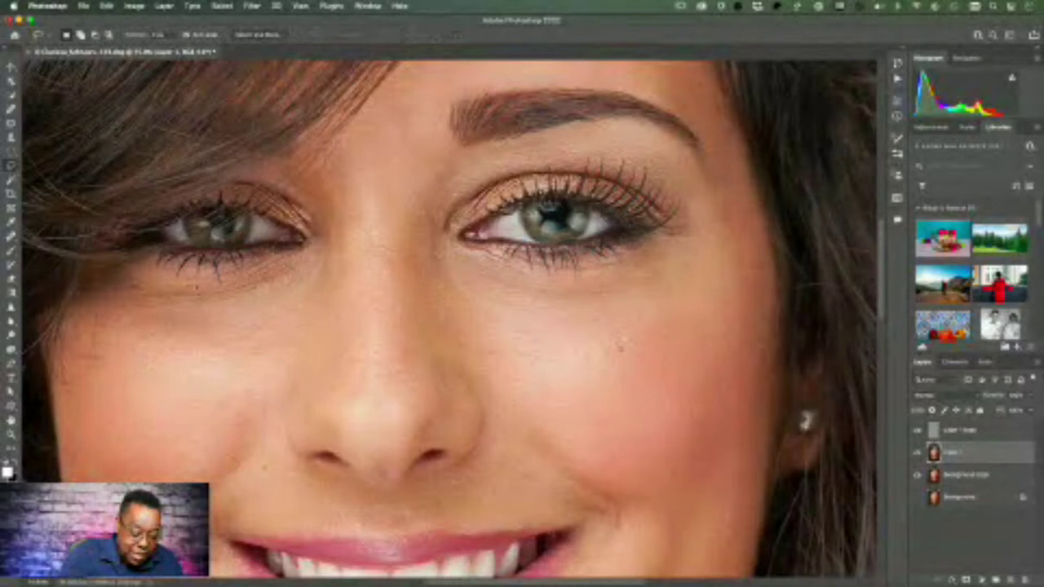
pyautogui.moveTo(200, 303)
pyautogui.mouseDown()
pyautogui.moveTo(129, 313)
pyautogui.moveTo(109, 344)
pyautogui.moveTo(118, 412)
pyautogui.moveTo(137, 445)
pyautogui.mouseUp()
pyautogui.moveTo(173, 479)
pyautogui.mouseDown()
pyautogui.moveTo(257, 412)
pyautogui.moveTo(309, 342)
pyautogui.moveTo(320, 306)
pyautogui.moveTo(306, 291)
pyautogui.moveTo(199, 301)
pyautogui.mouseUp()
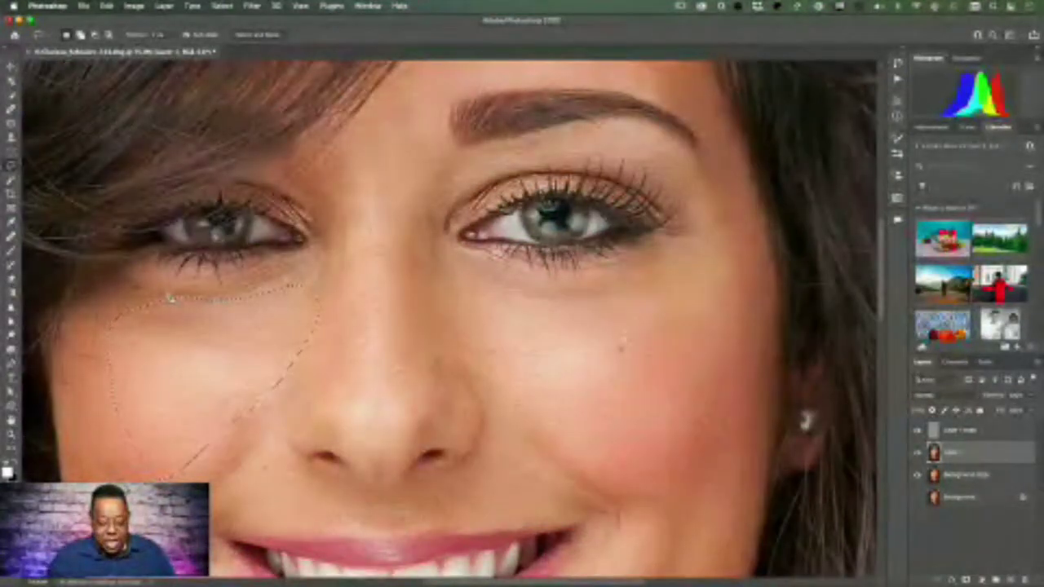
pyautogui.click(222, 6)
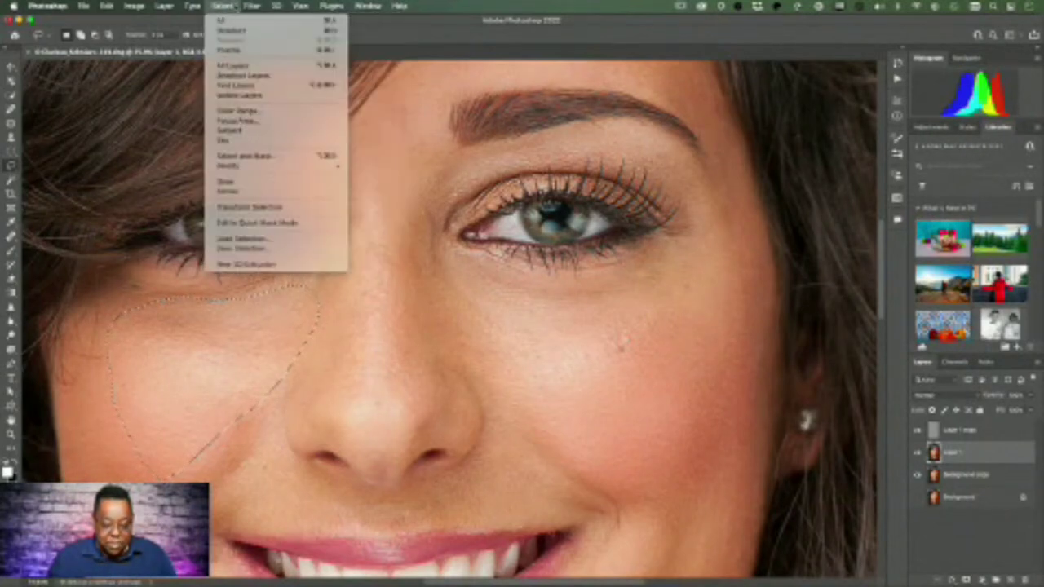
pyautogui.moveTo(278, 166)
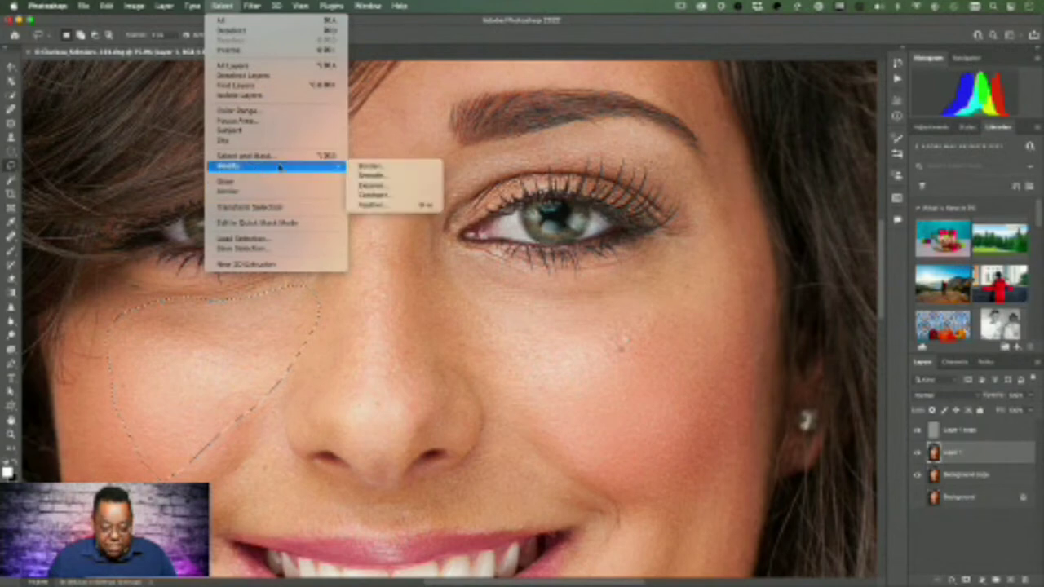
pyautogui.click(389, 206)
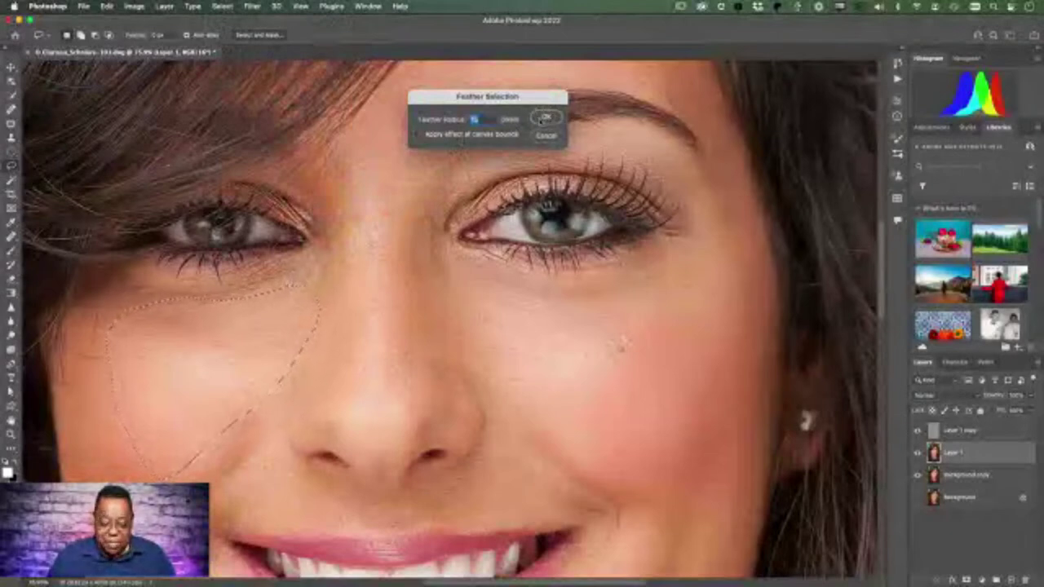
pyautogui.click(537, 120)
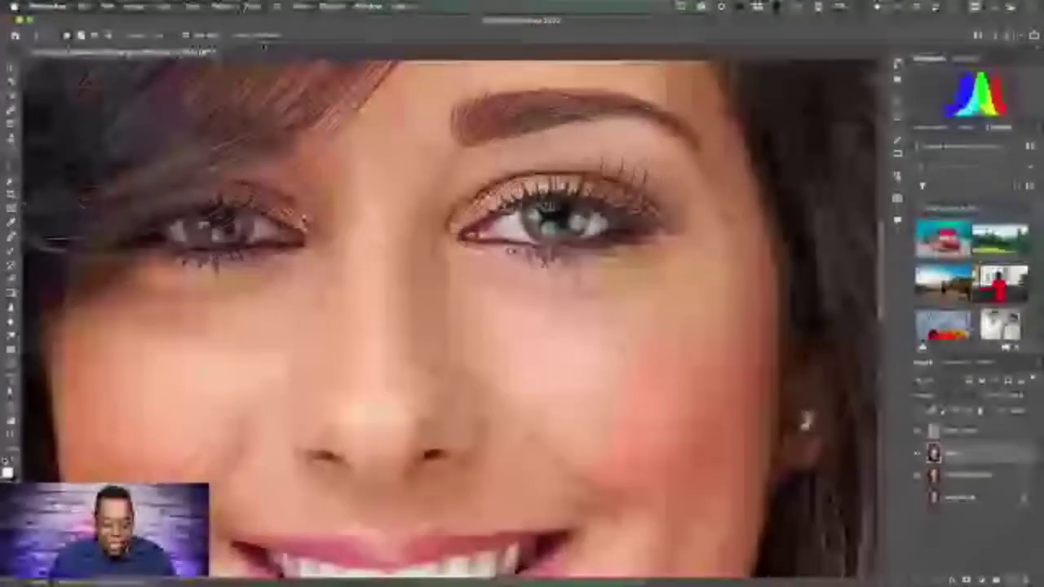
# Smooth the selected cheek tones on Layer 1 with Gaussian Blur and clear the selection.
pyautogui.click(250, 6)
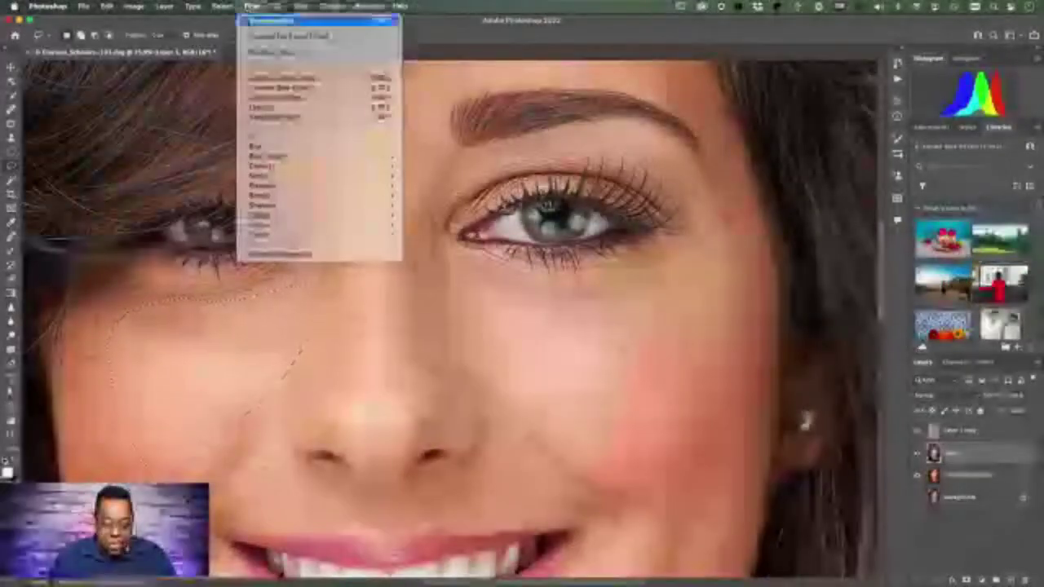
pyautogui.moveTo(259, 168)
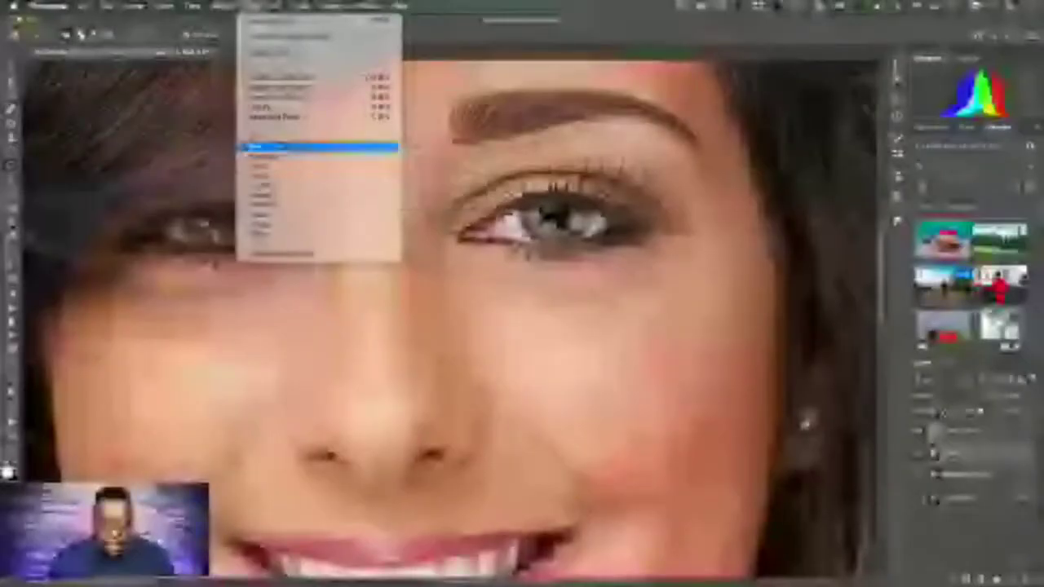
pyautogui.moveTo(261, 145)
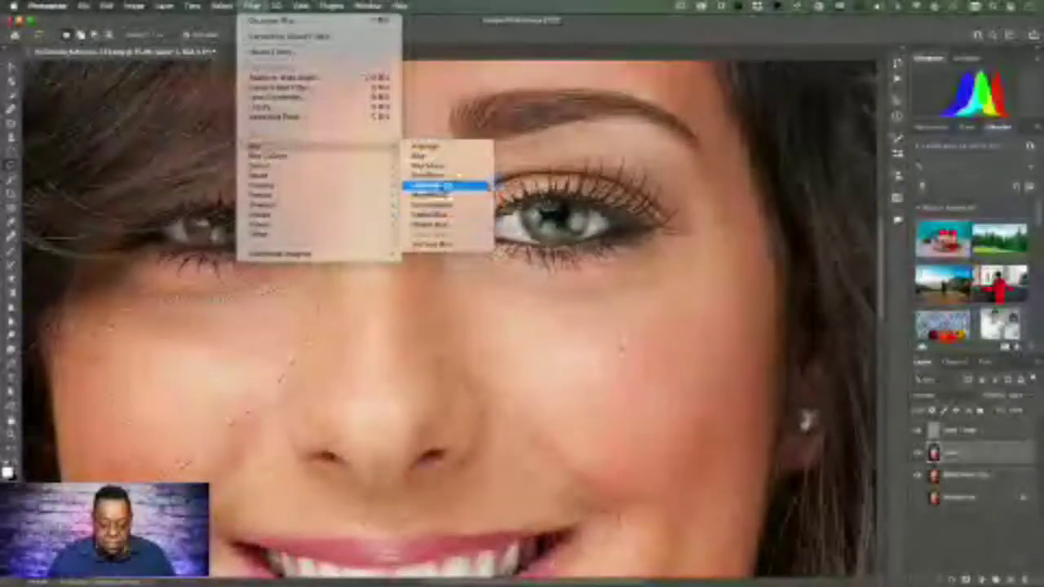
pyautogui.click(447, 182)
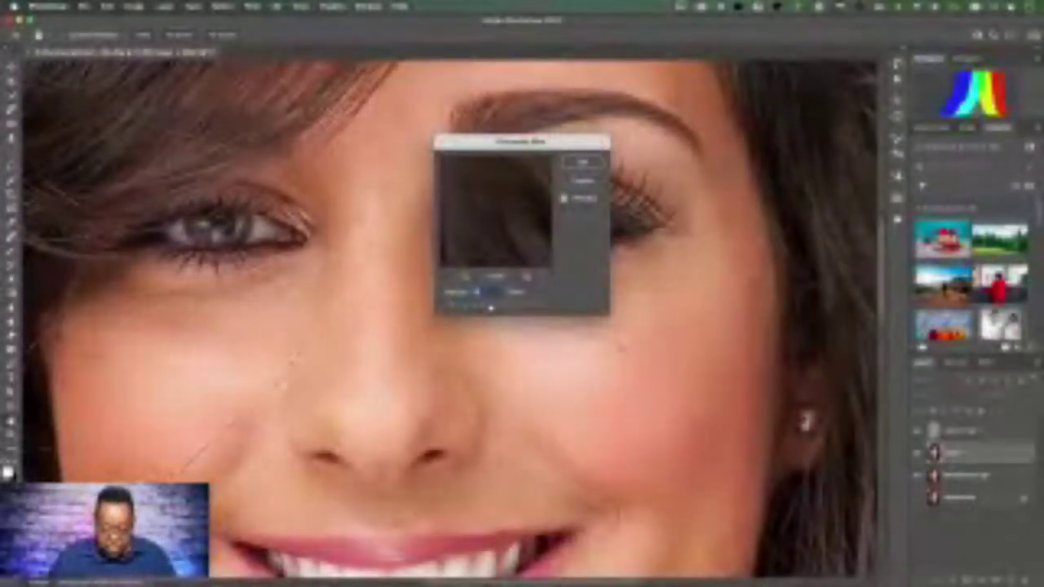
pyautogui.press('Return')
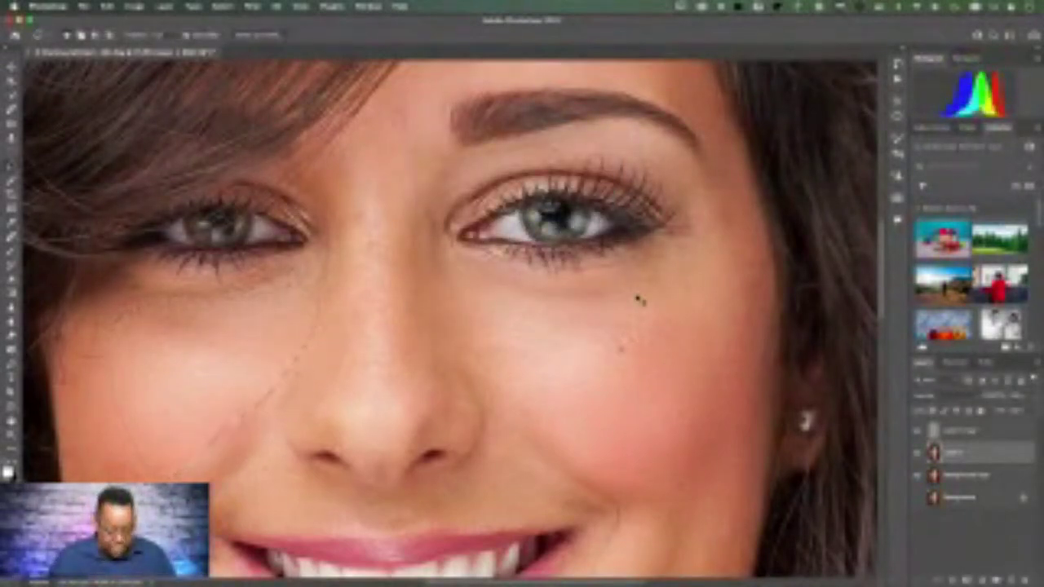
pyautogui.hotkey('ctrl', 'd')
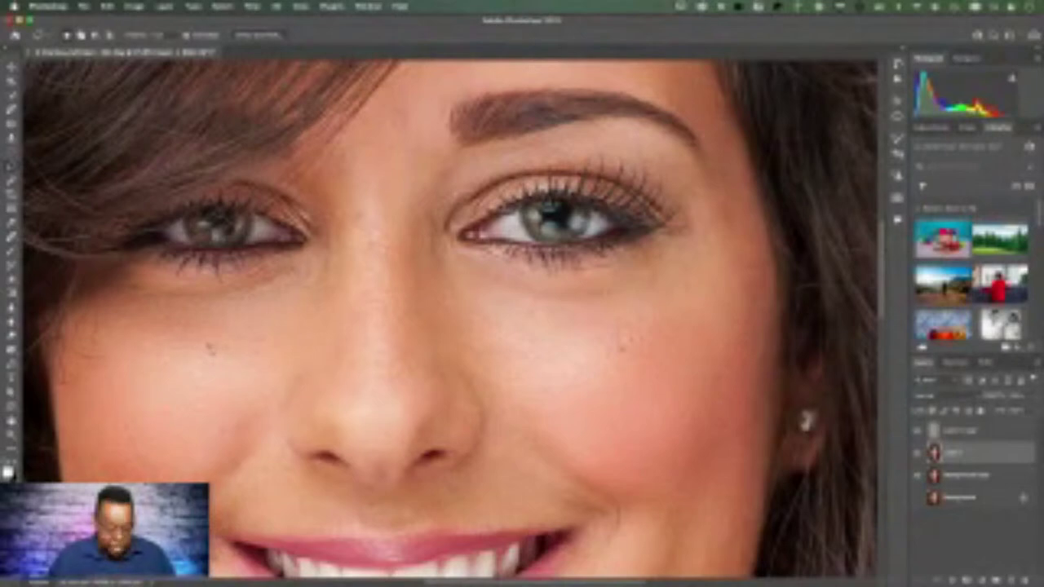
# Compare the skin under the hair-covered eye before and after smoothing by toggling the visibility of the texture layer and Layer 1.
pyautogui.press('z')
pyautogui.moveTo(163, 340); pyautogui.dragTo(245, 341)
pyautogui.scroll(-2, 297, 341)
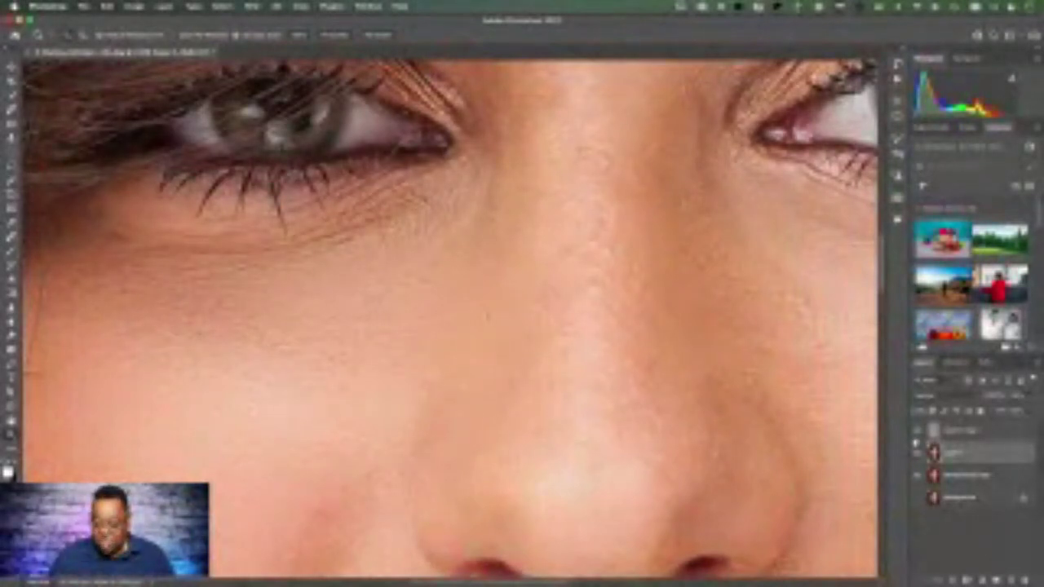
pyautogui.click(918, 431)
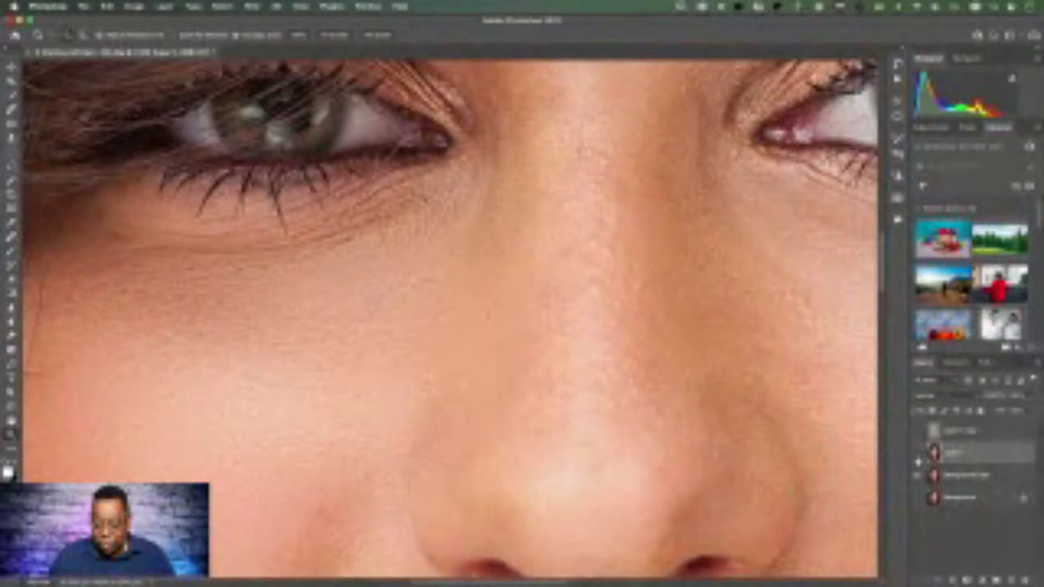
pyautogui.click(918, 453)
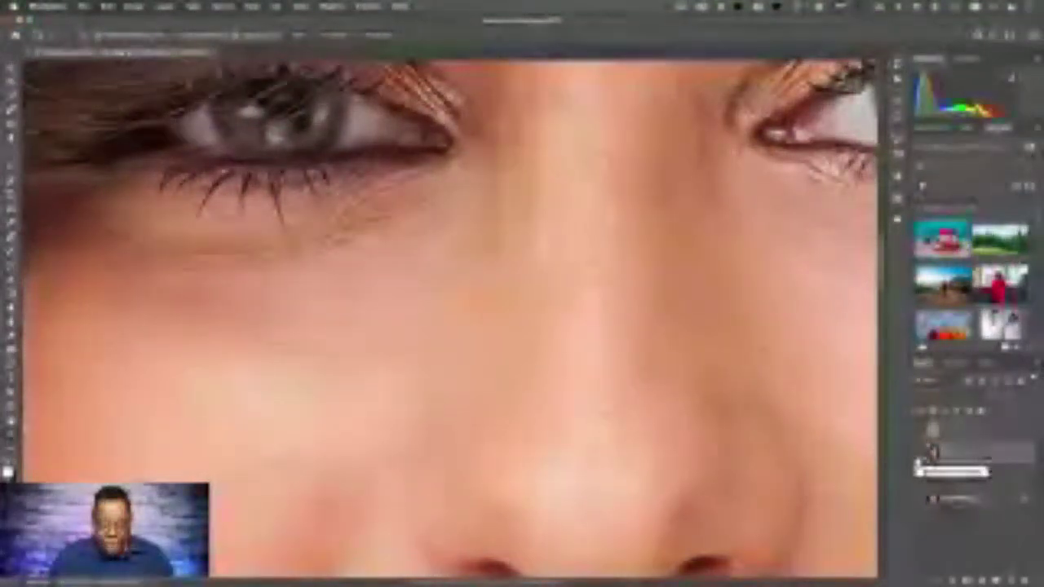
pyautogui.click(918, 452)
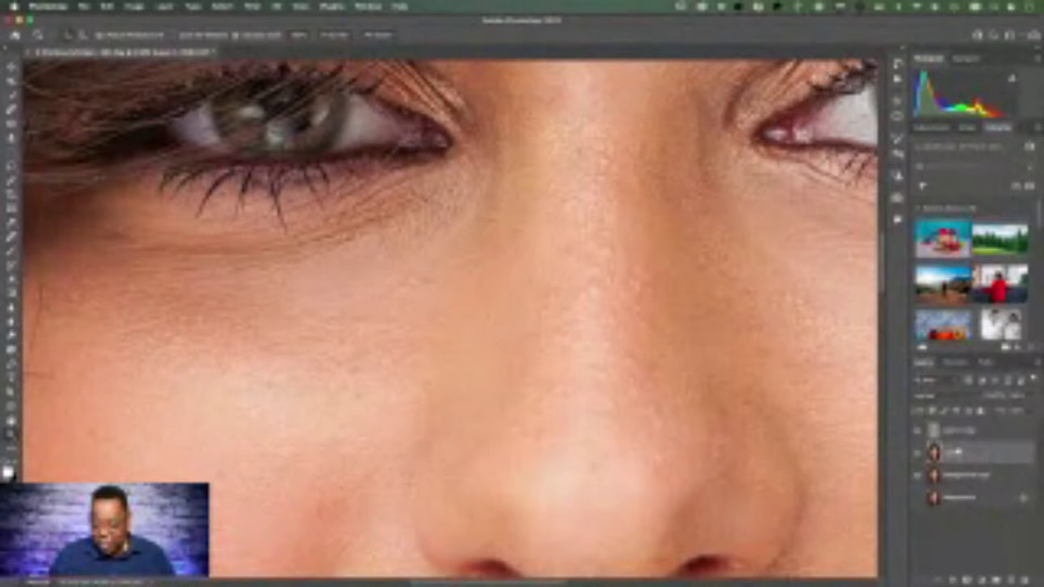
# Select the uppermost Linear Light texture layer, access its opacity setting, and review the whole portrait.
pyautogui.click(961, 433)
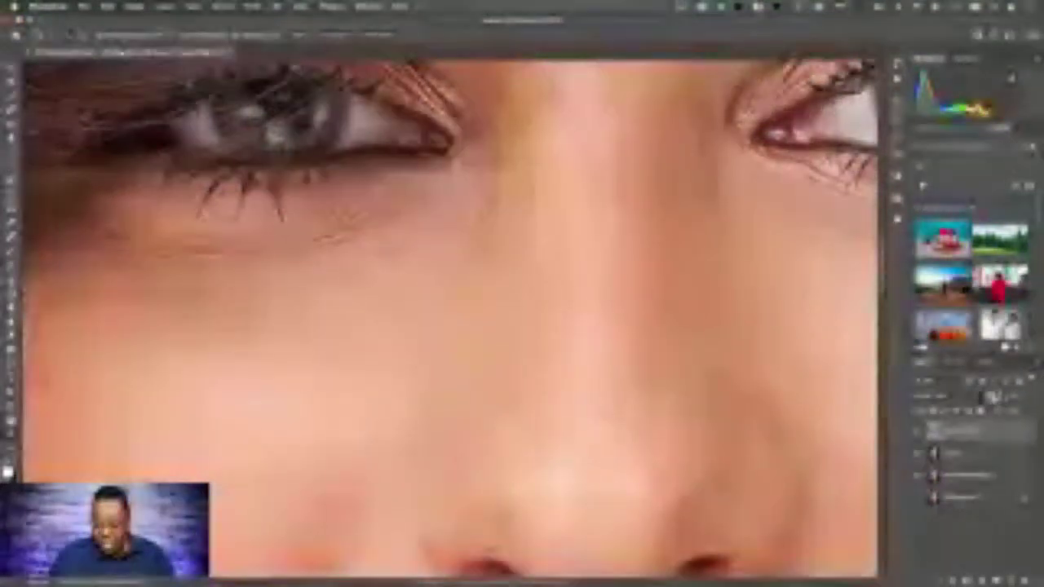
pyautogui.click(990, 397)
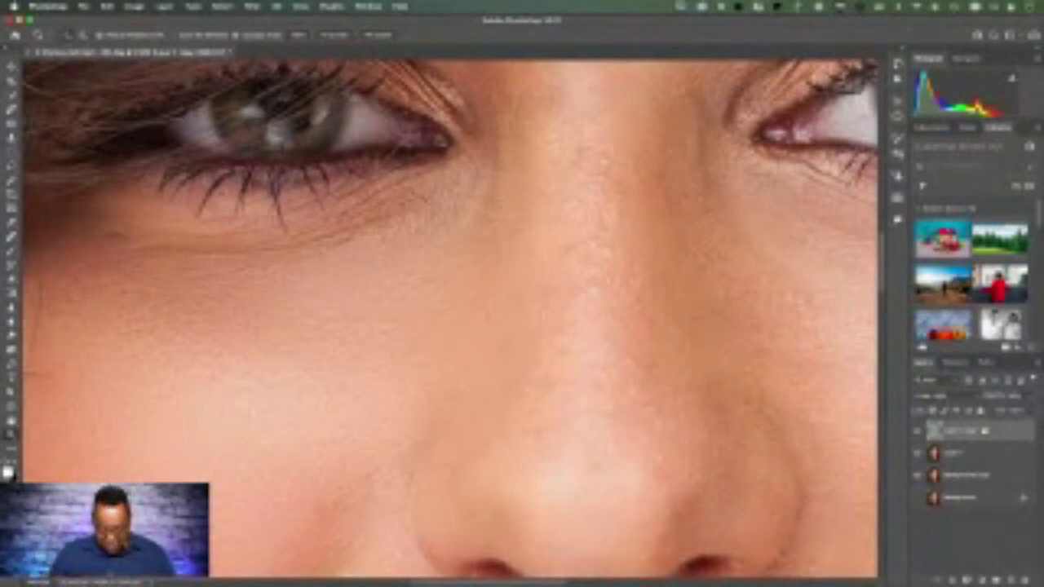
pyautogui.press('super+0')
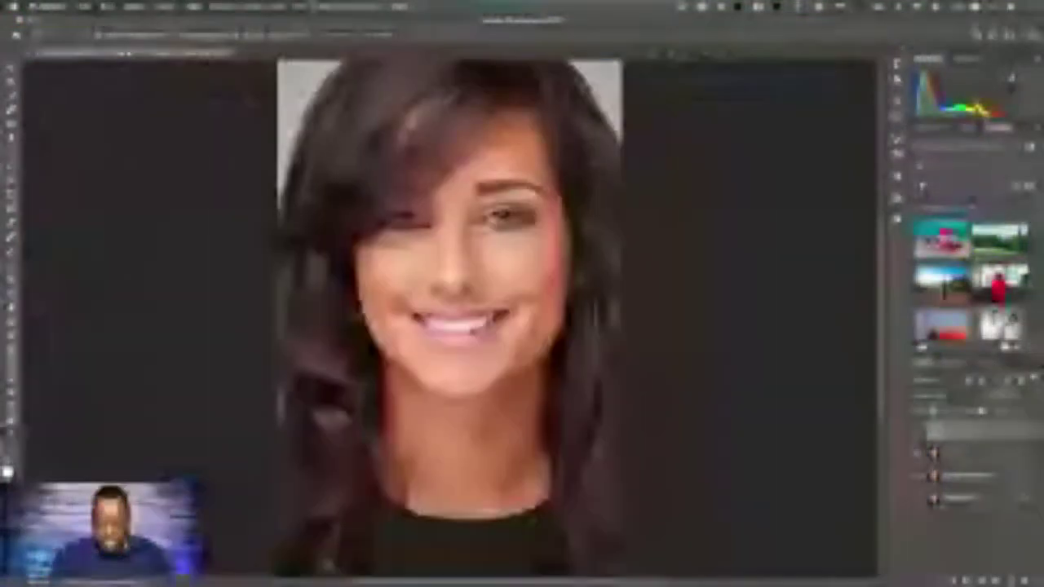